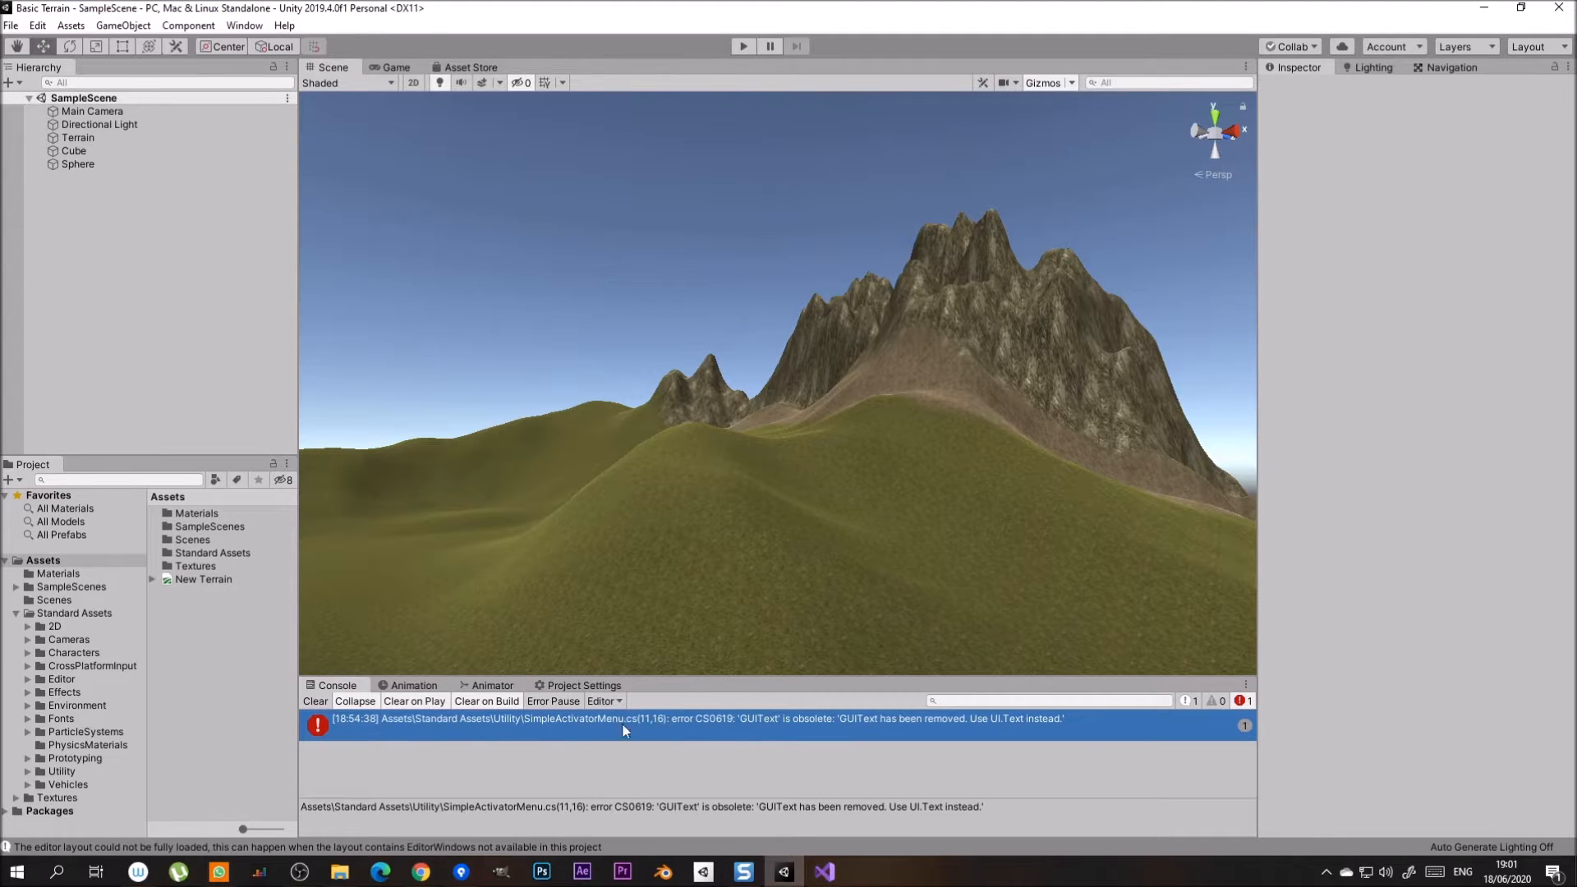
- Open the SimpleActivatorMenu script from the console error and change the camSwitchButton type from GUIText to Text
double_click(703, 724)
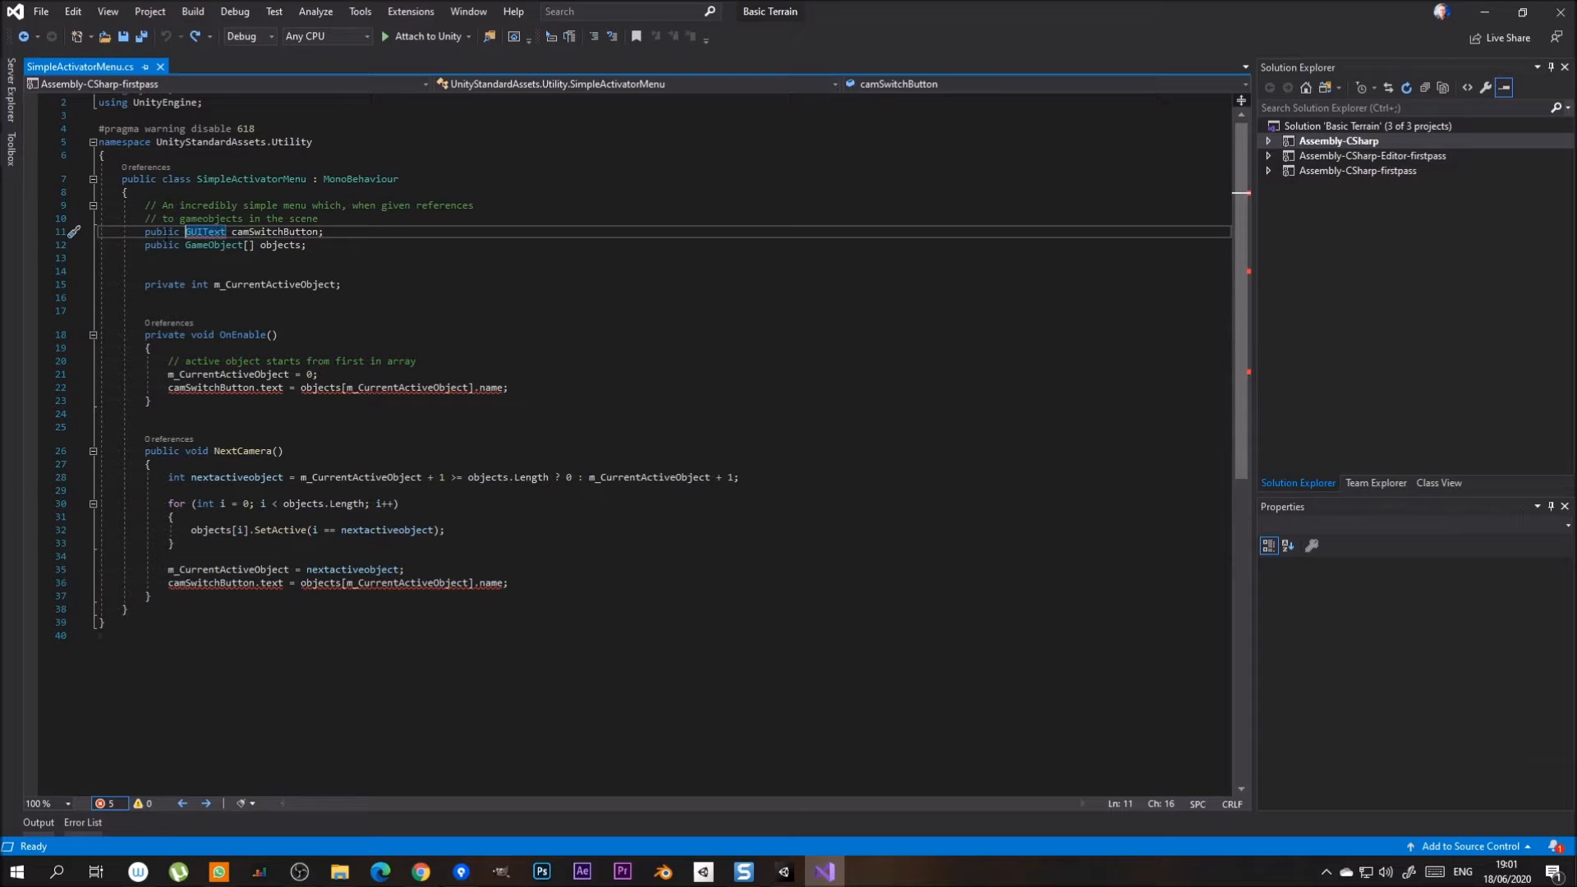
left_click(203, 231)
key("BackSpace")
key("BackSpace")
key("BackSpace")
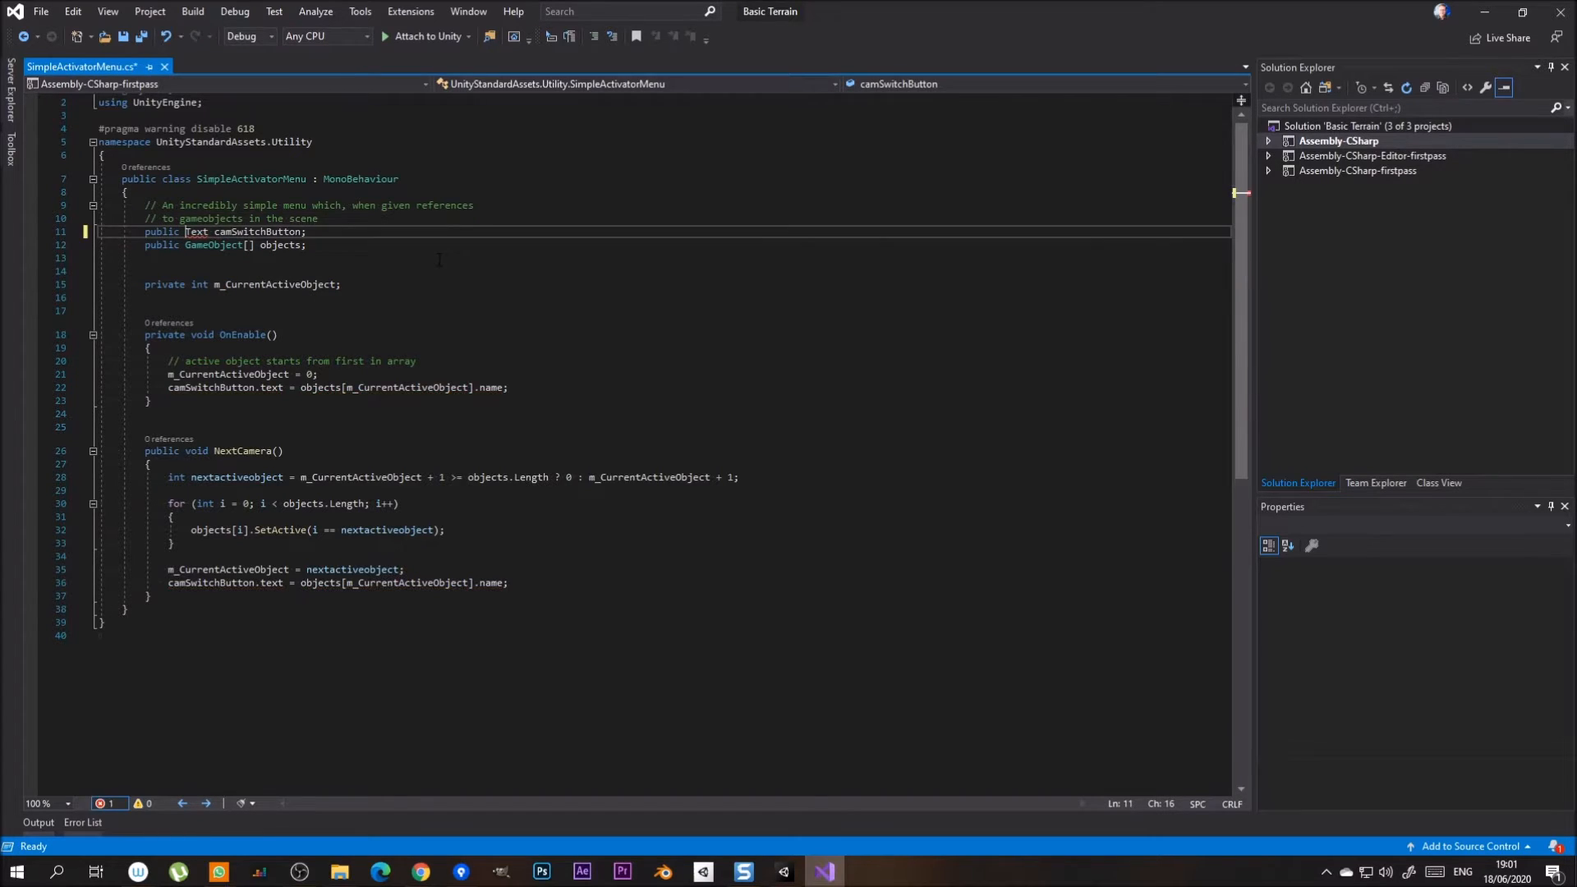
- Add the directive "using UnityEngine.UI;" below the existing UnityEngine import
key("Up")
key("Up")
key("Up")
key("Up")
key("Up")
key("Up")
key("Up")
key("Up")
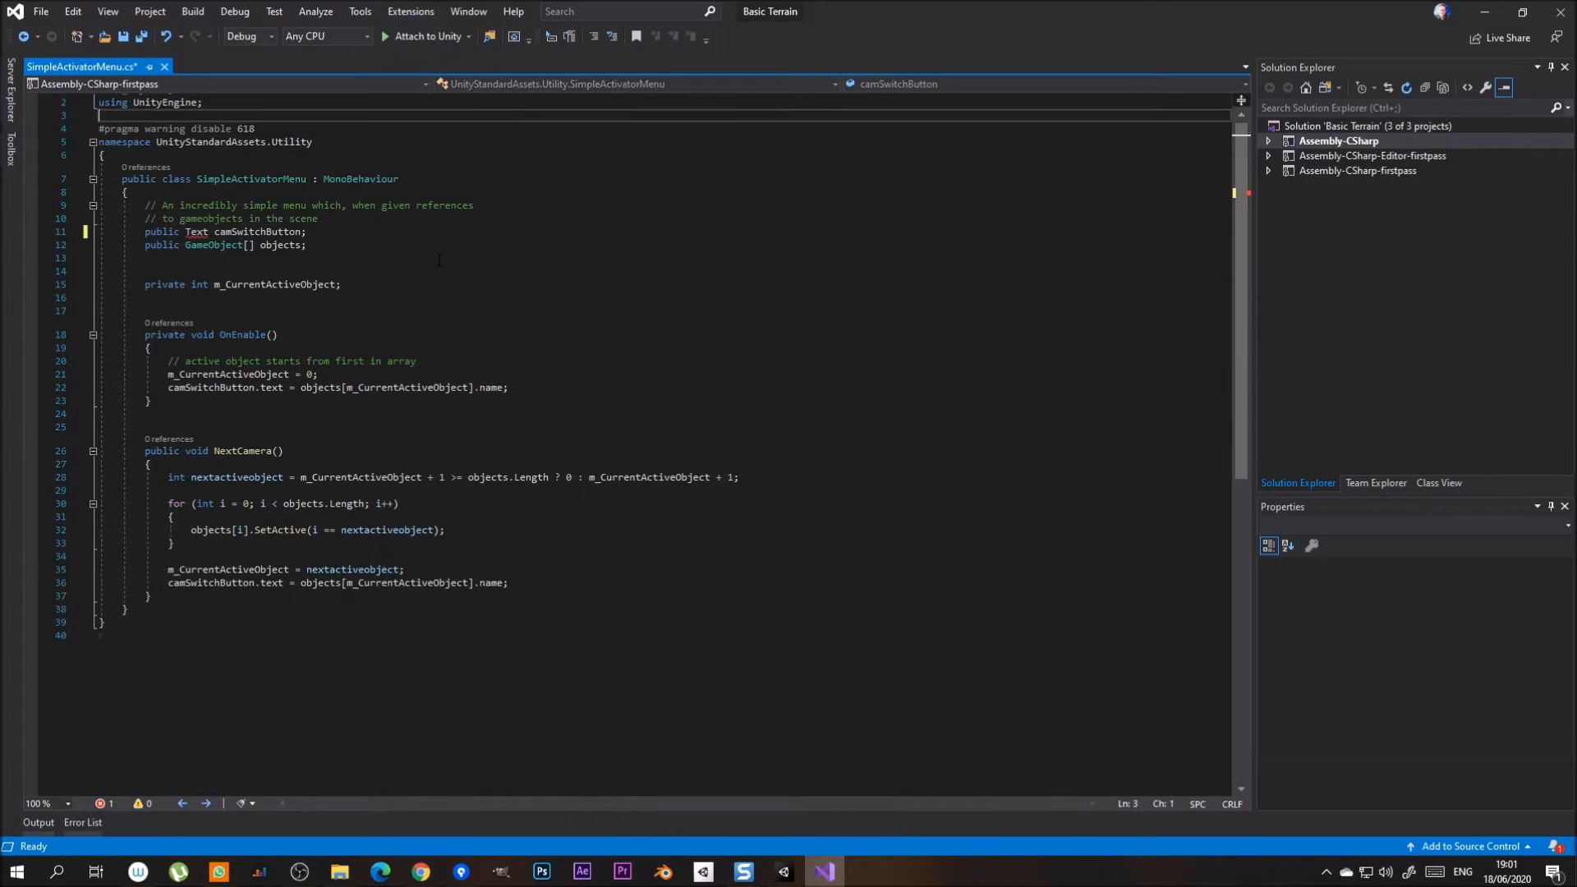
type("using UnityEngine.UI;")
key("Return")
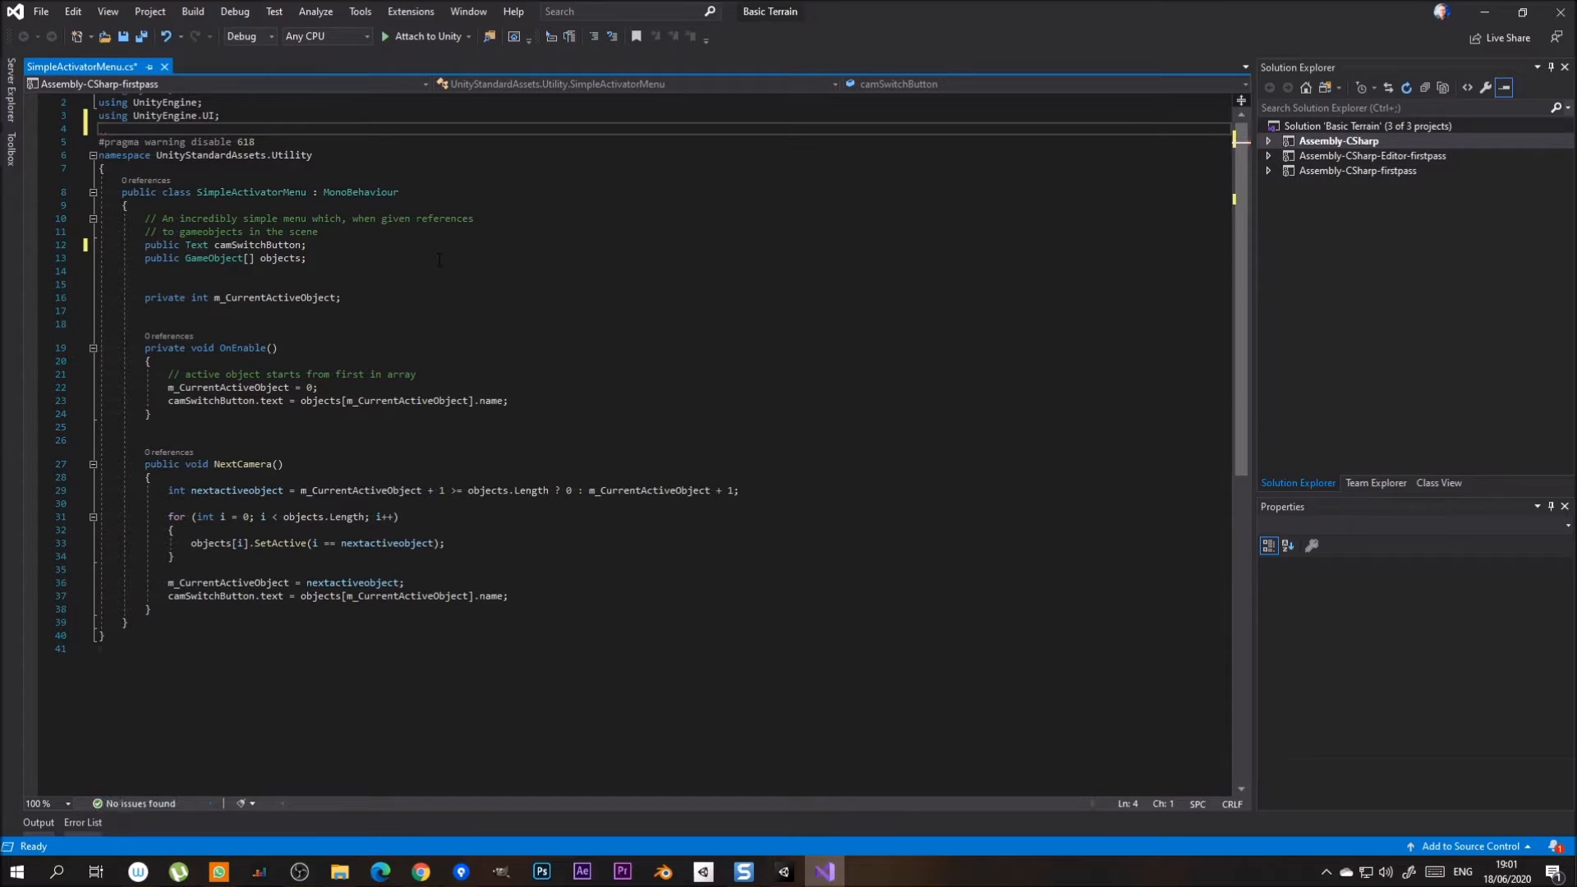
- Save the SimpleActivatorMenu script and switch back to Unity
left_click(461, 218)
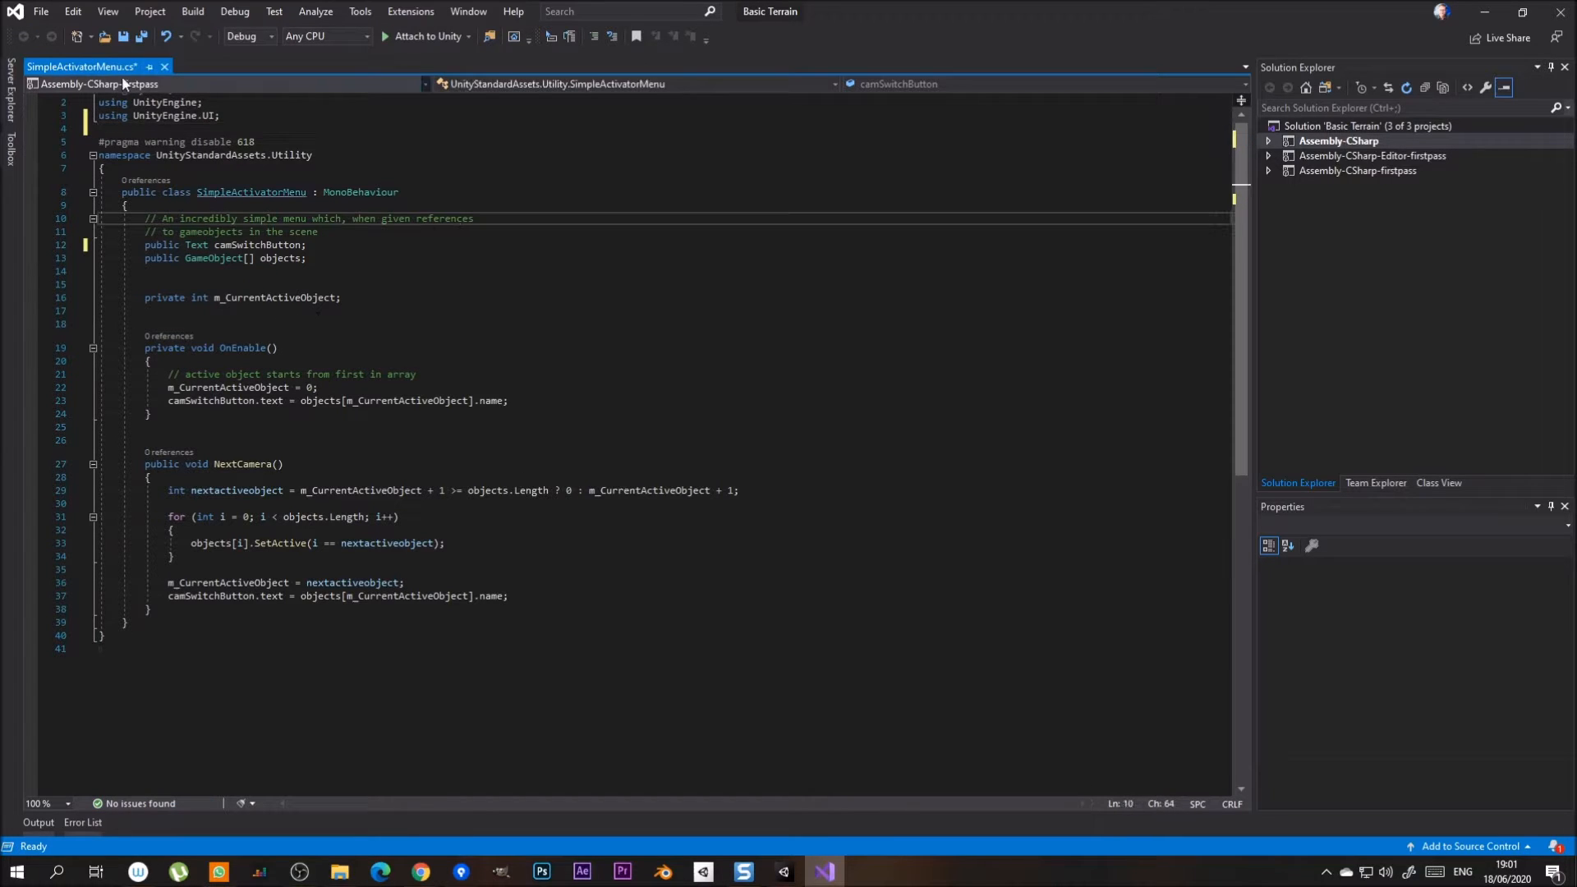
left_click(124, 38)
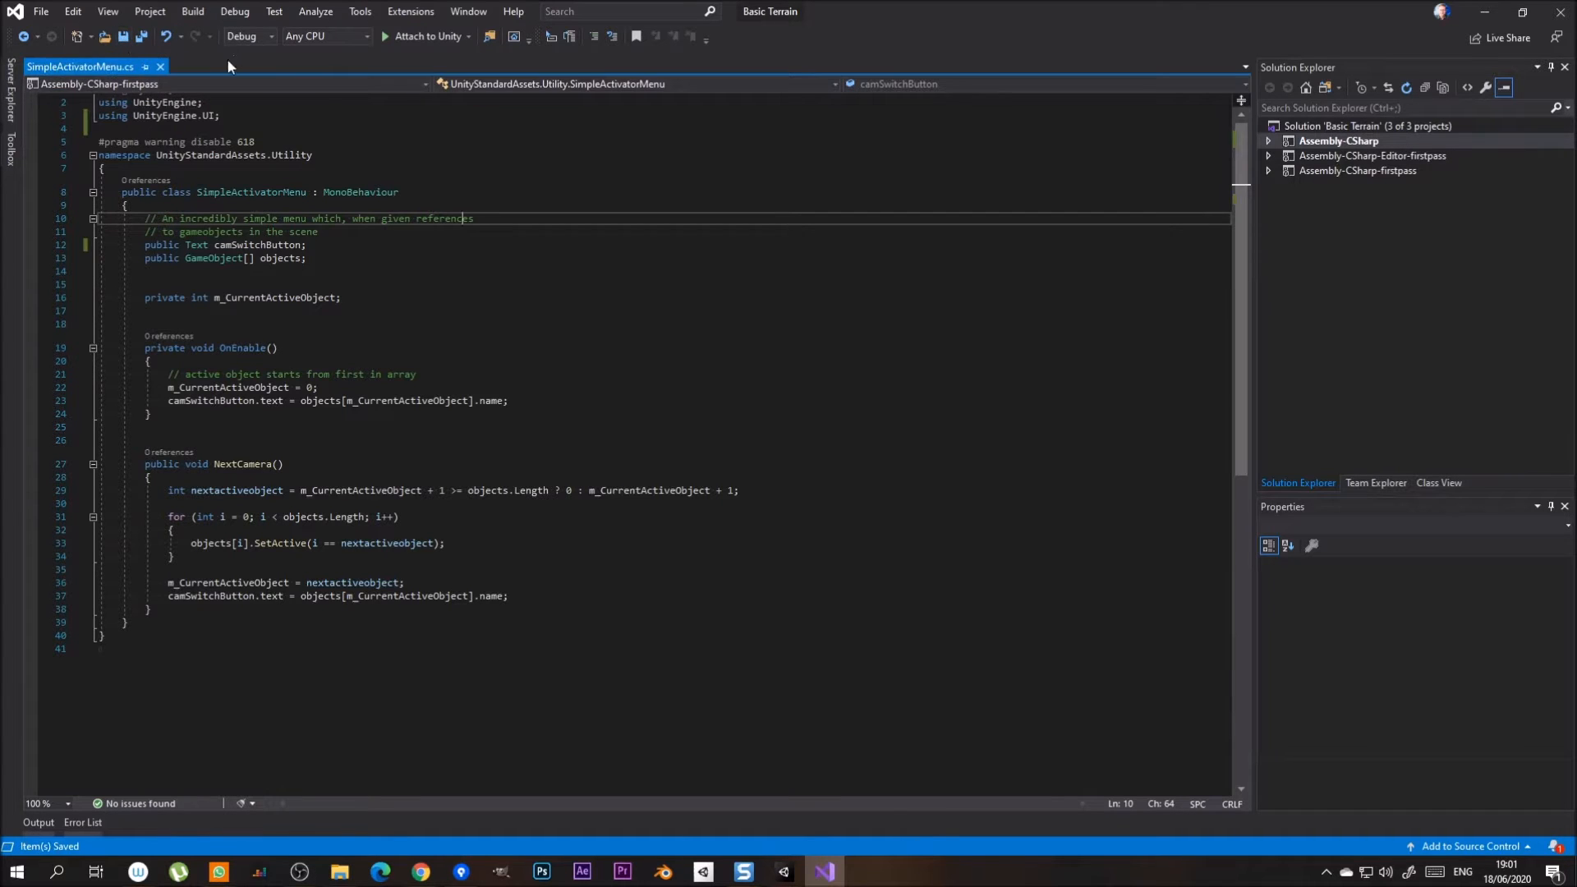
left_click(1482, 20)
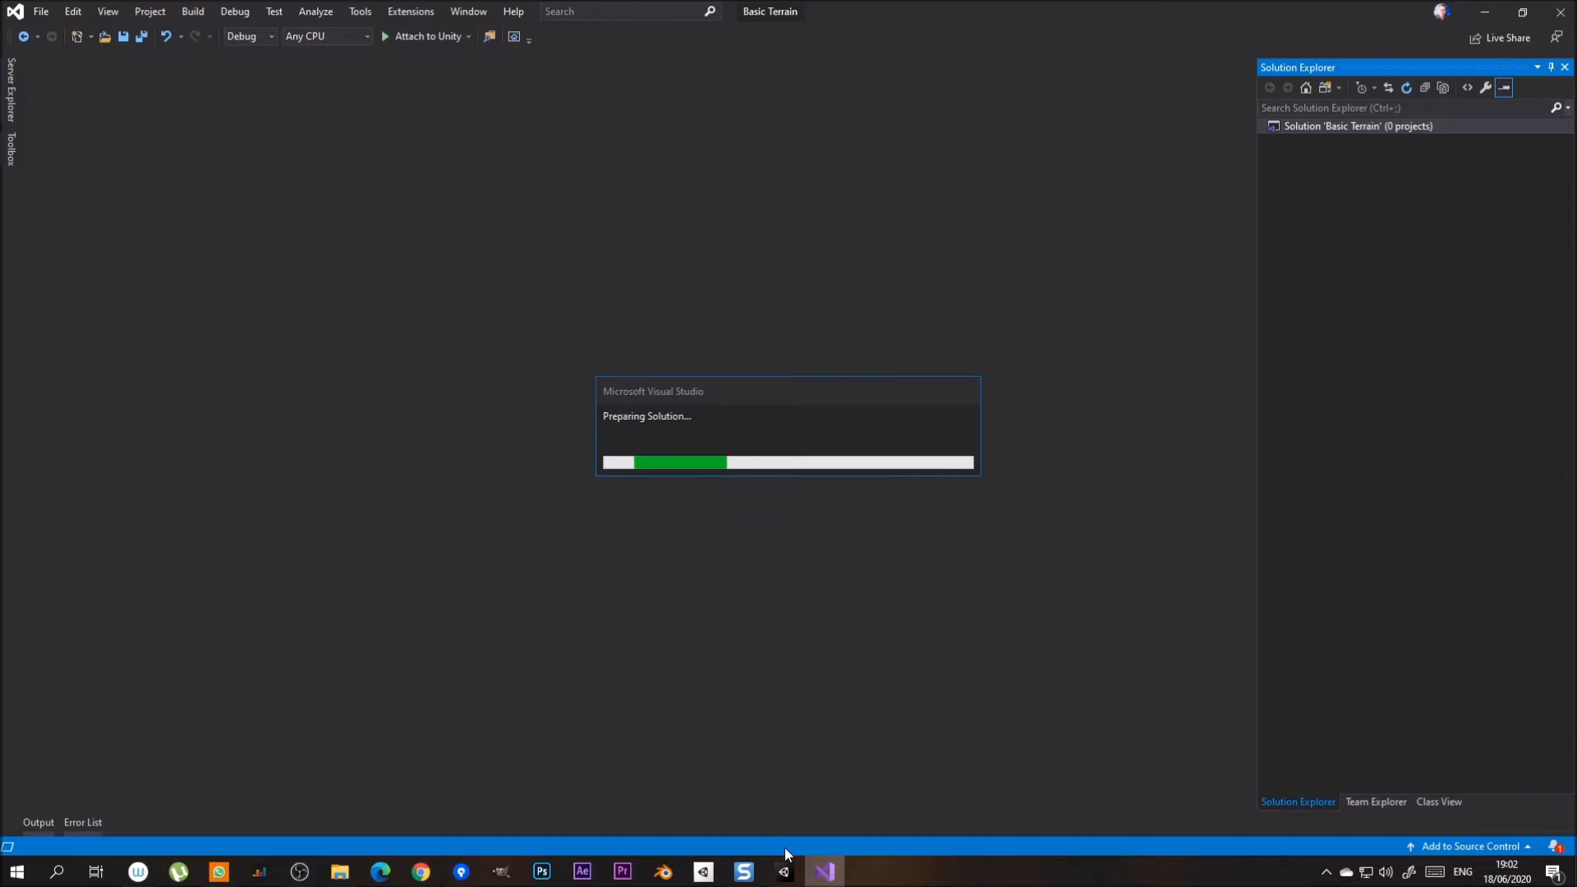
mouse_move(787, 871)
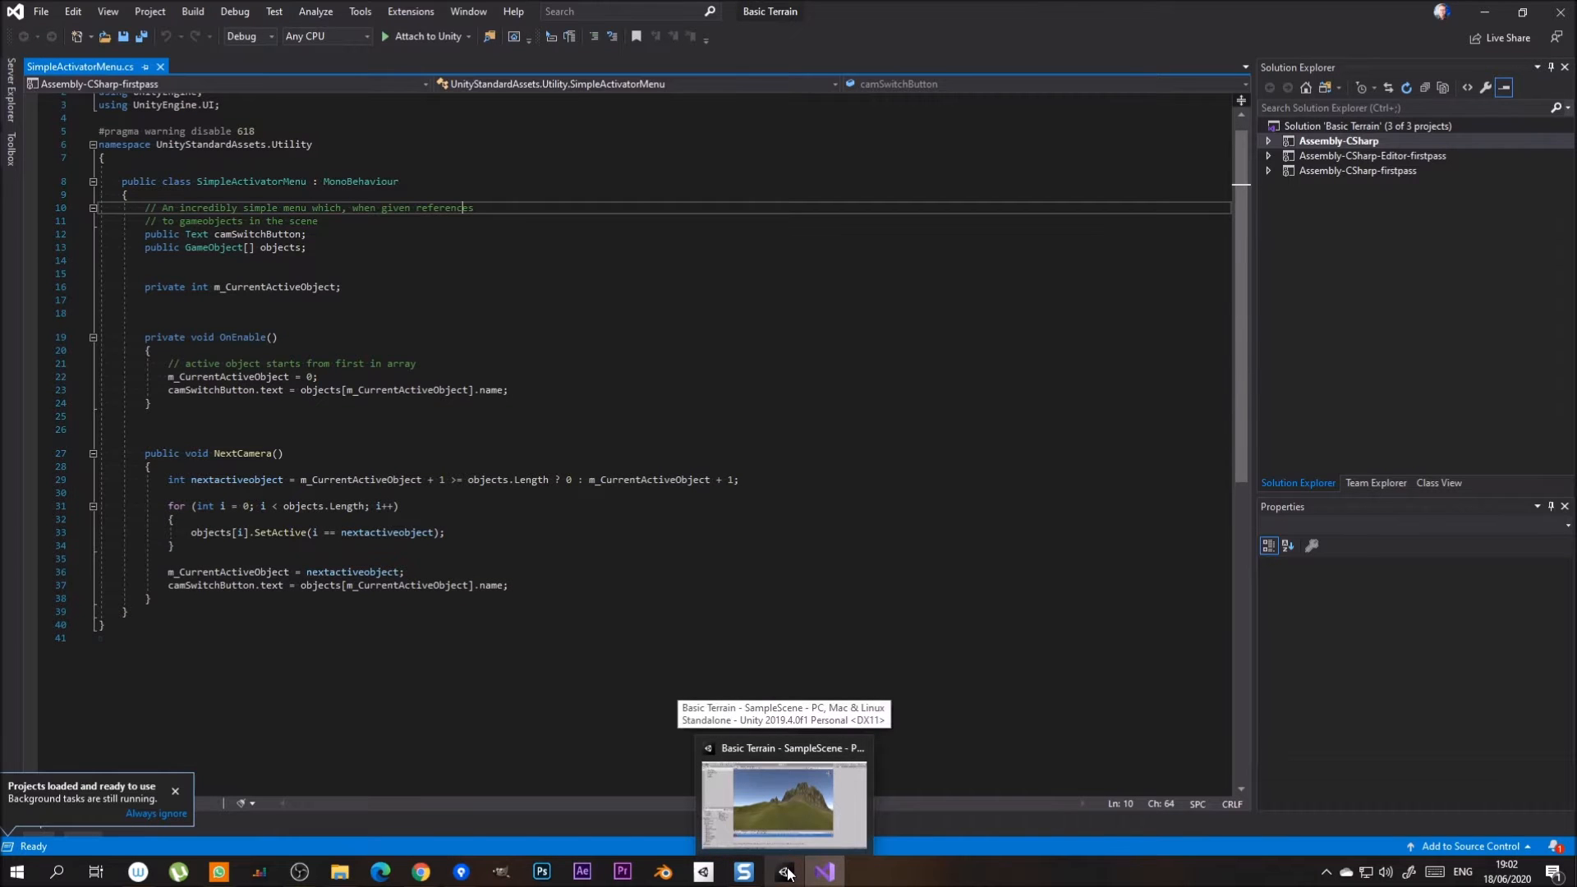
left_click(787, 870)
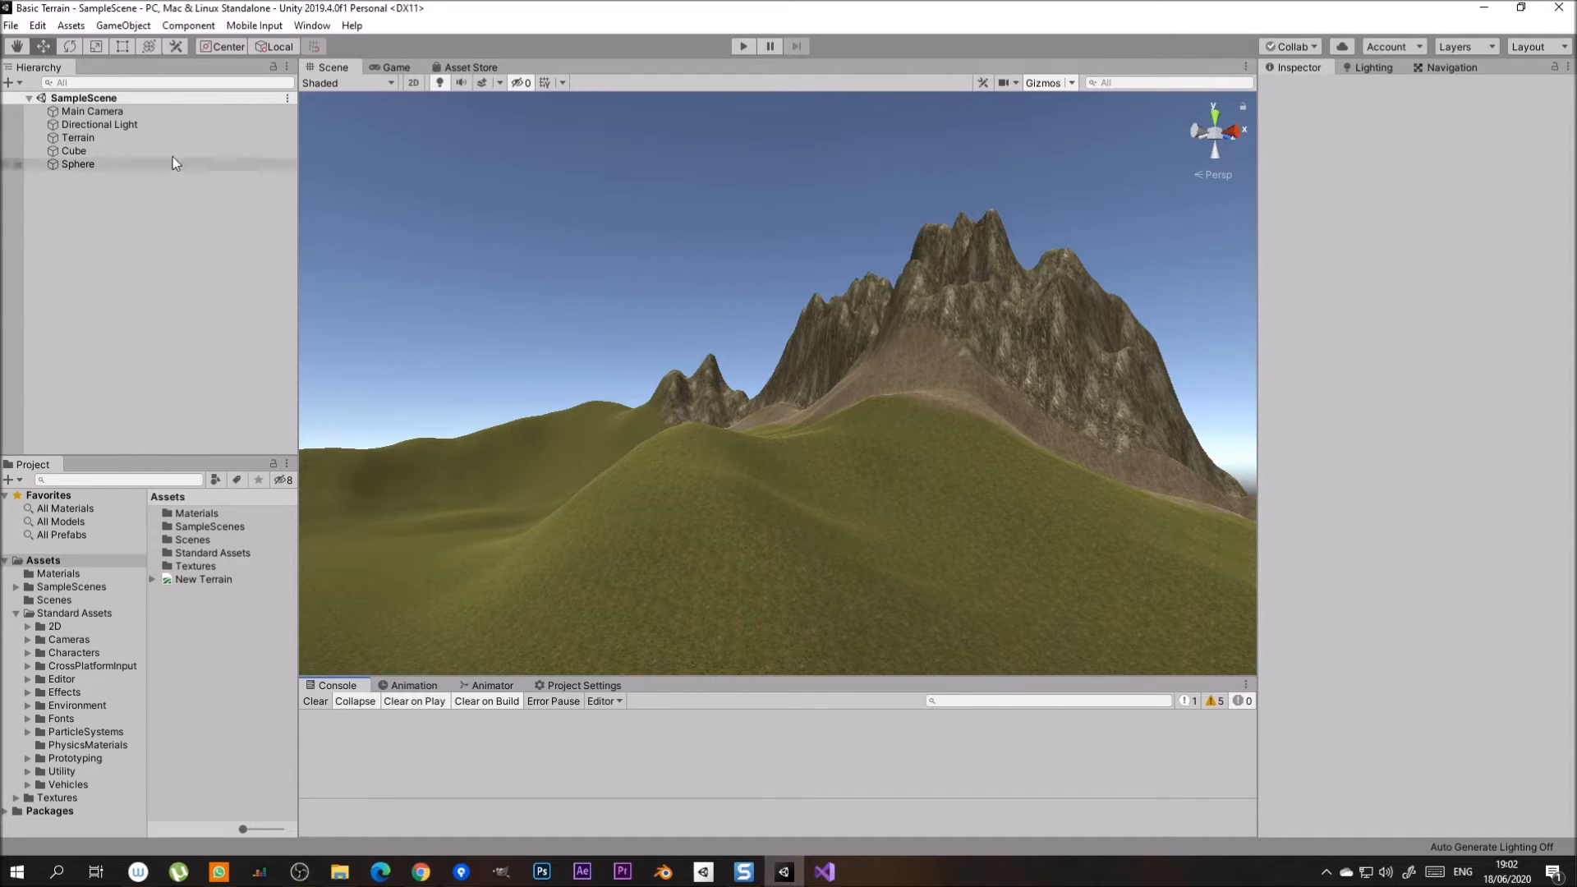
- Select the Terrain object and display its Paint Texture settings and terrain layers
left_click(102, 139)
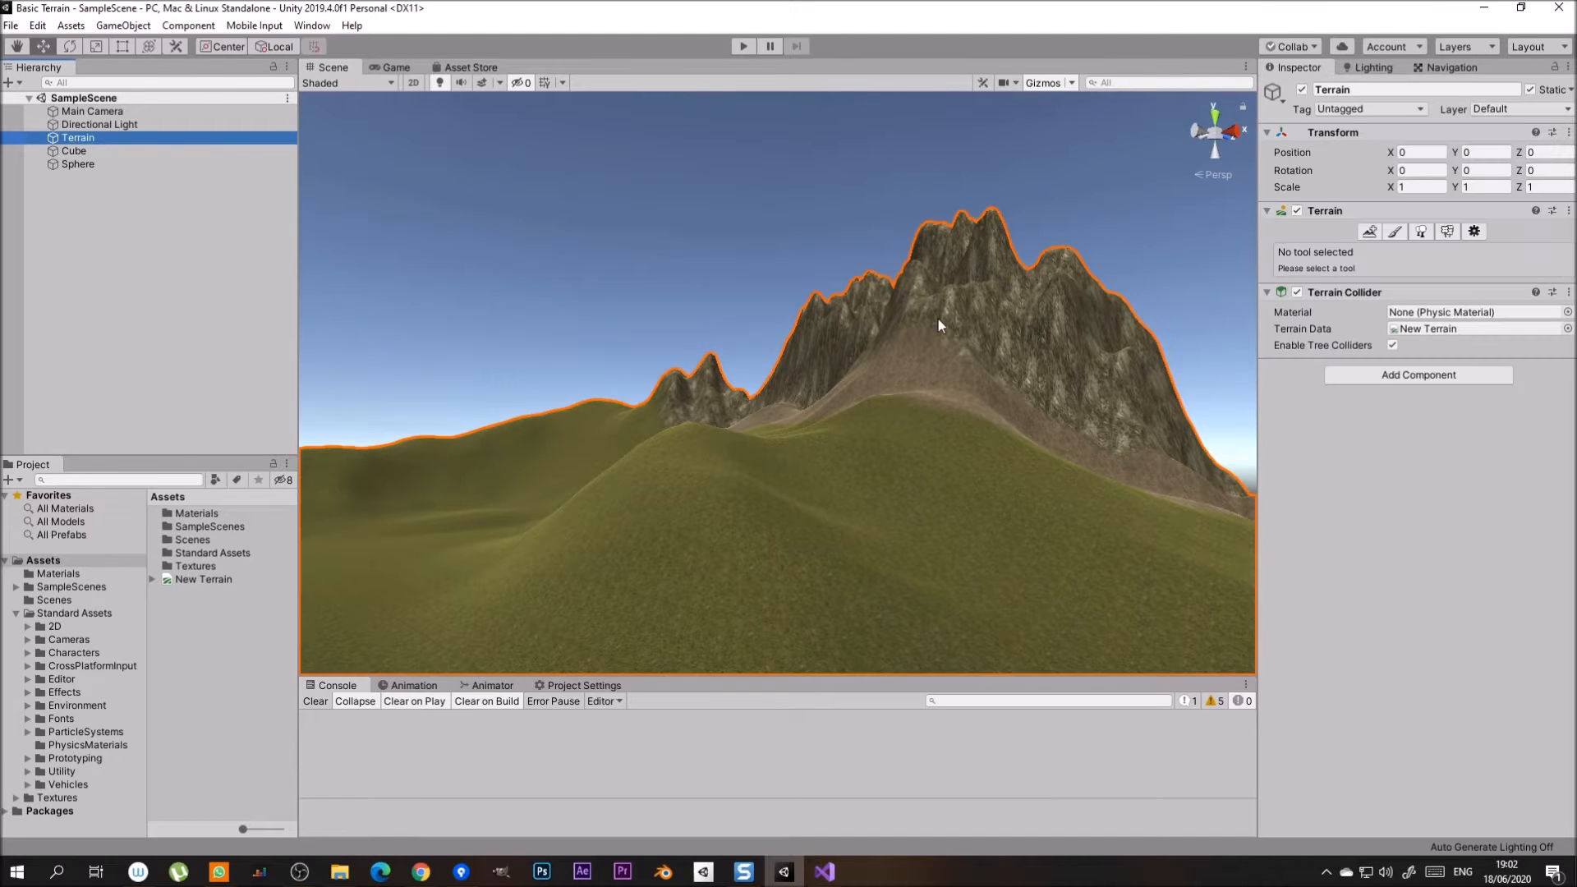
right_click_drag(993, 370, 1019, 467)
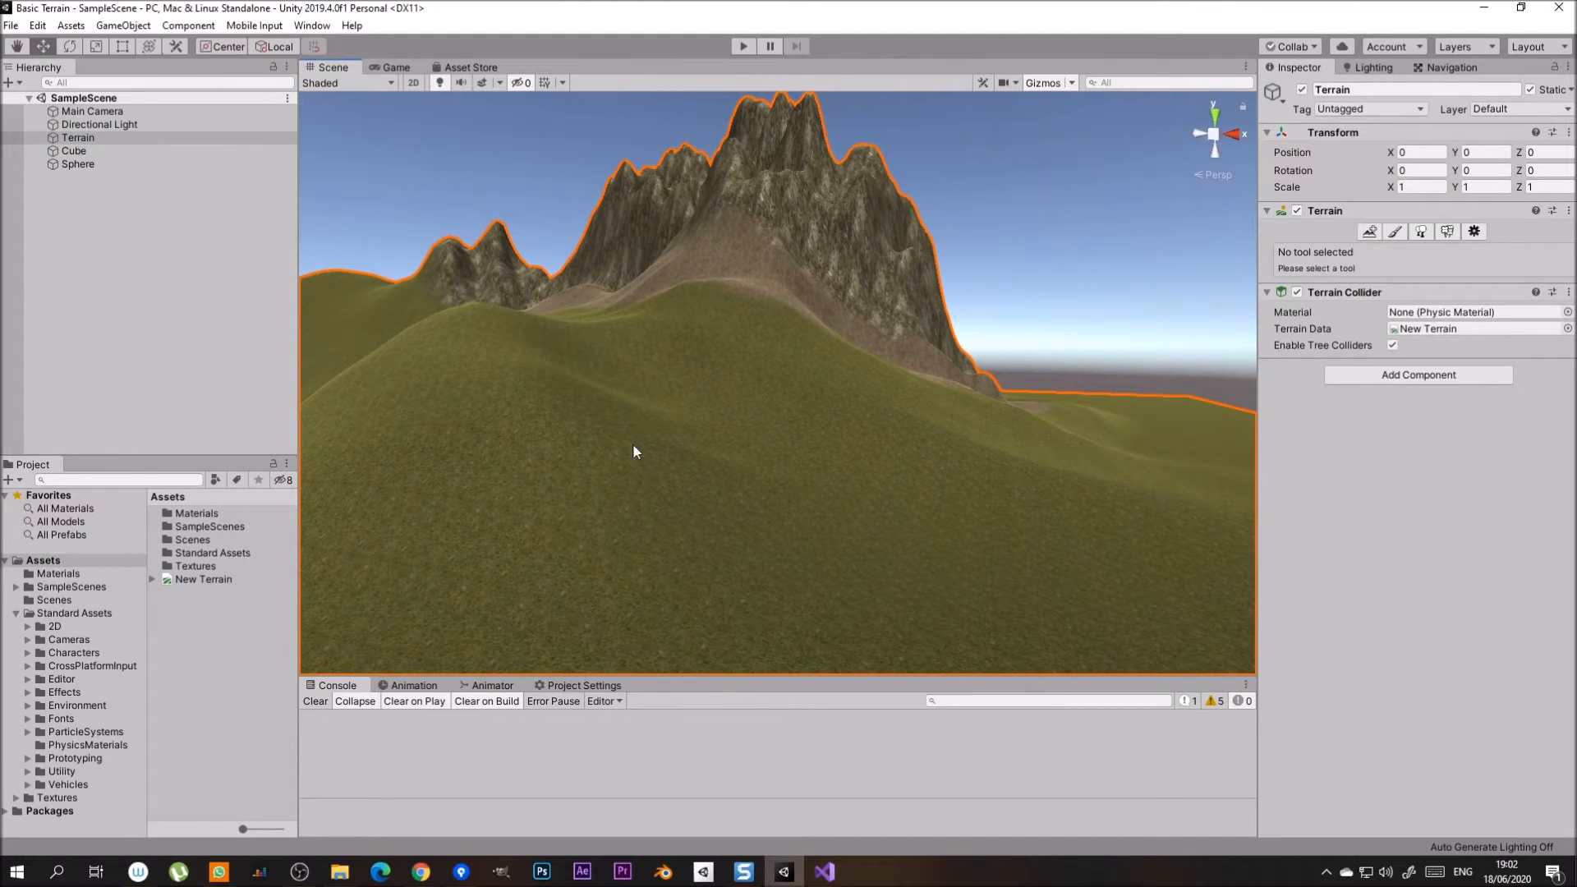
left_click(1392, 232)
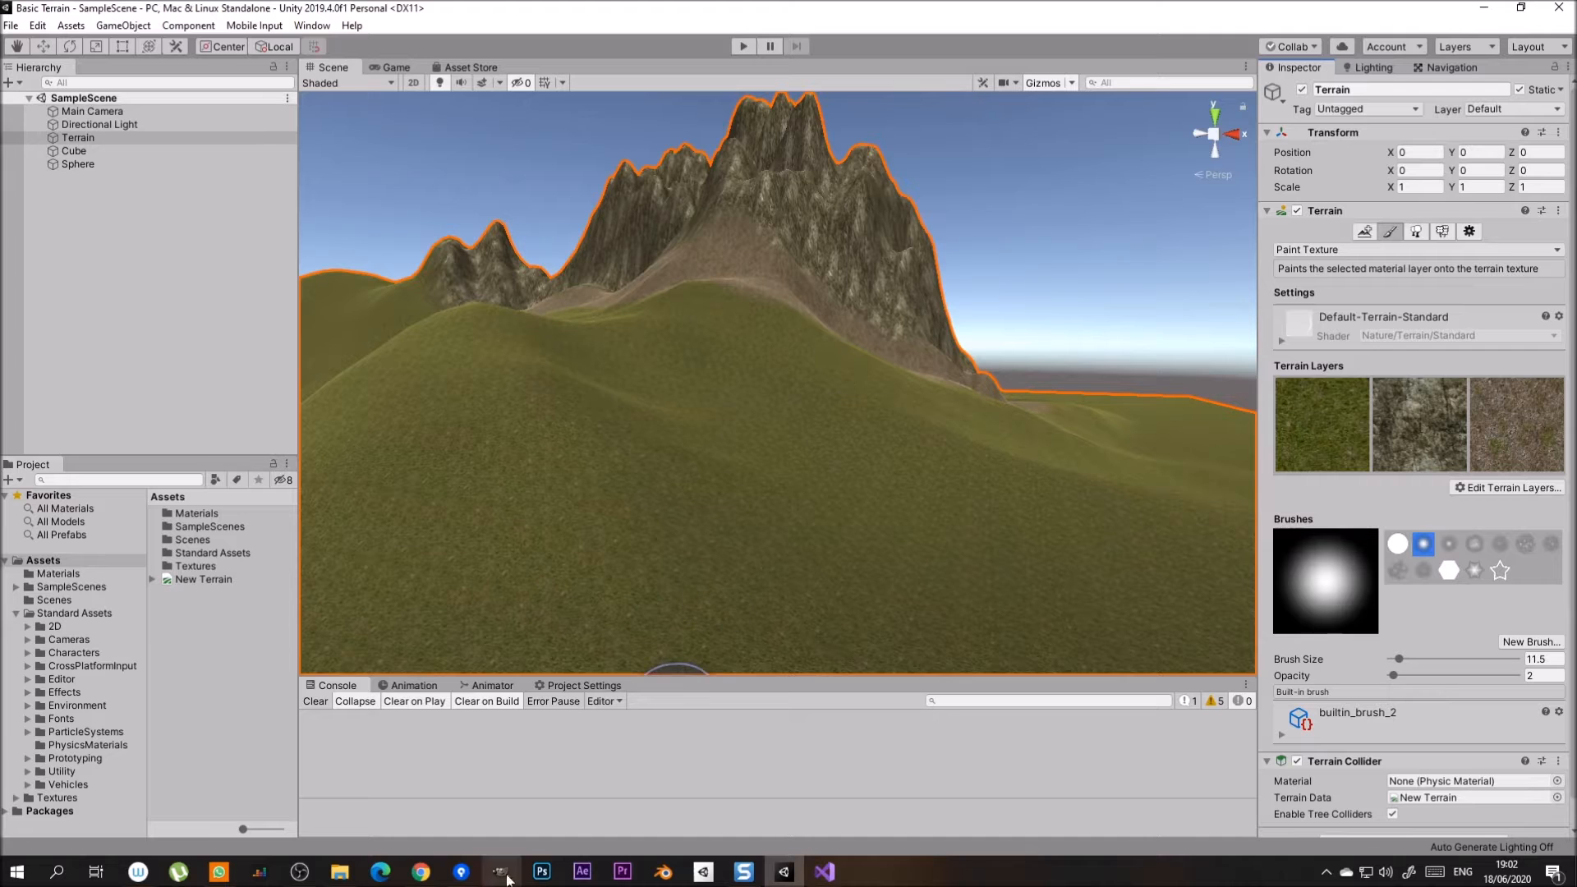
- Switch to Texture Haven in Chrome and look through the Terrain category of its texture library
left_click(1482, 12)
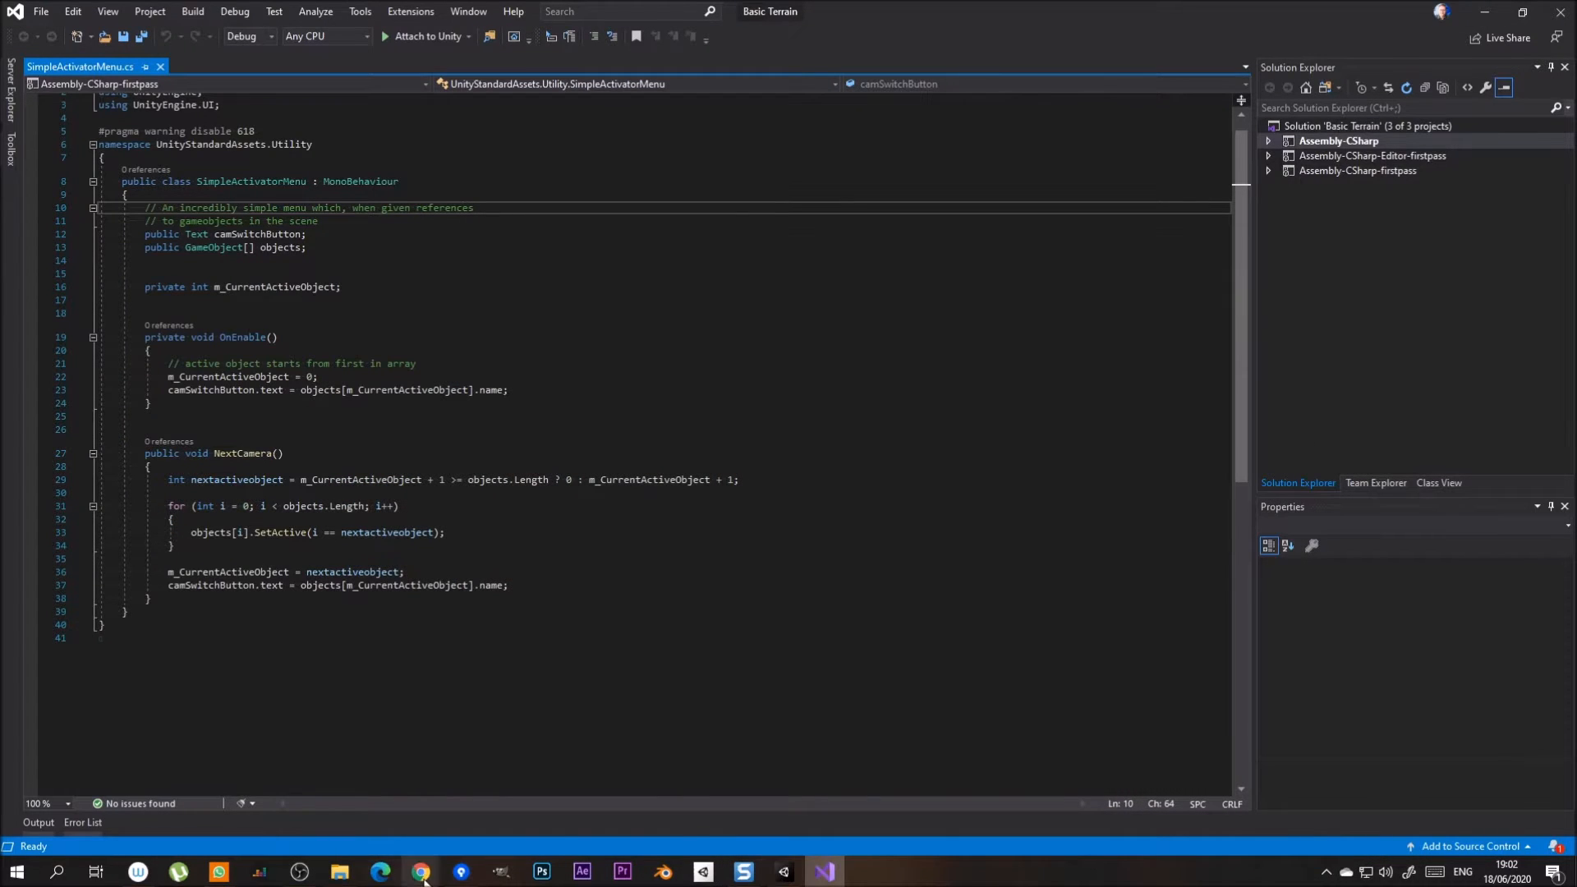
mouse_move(421, 871)
left_click(574, 769)
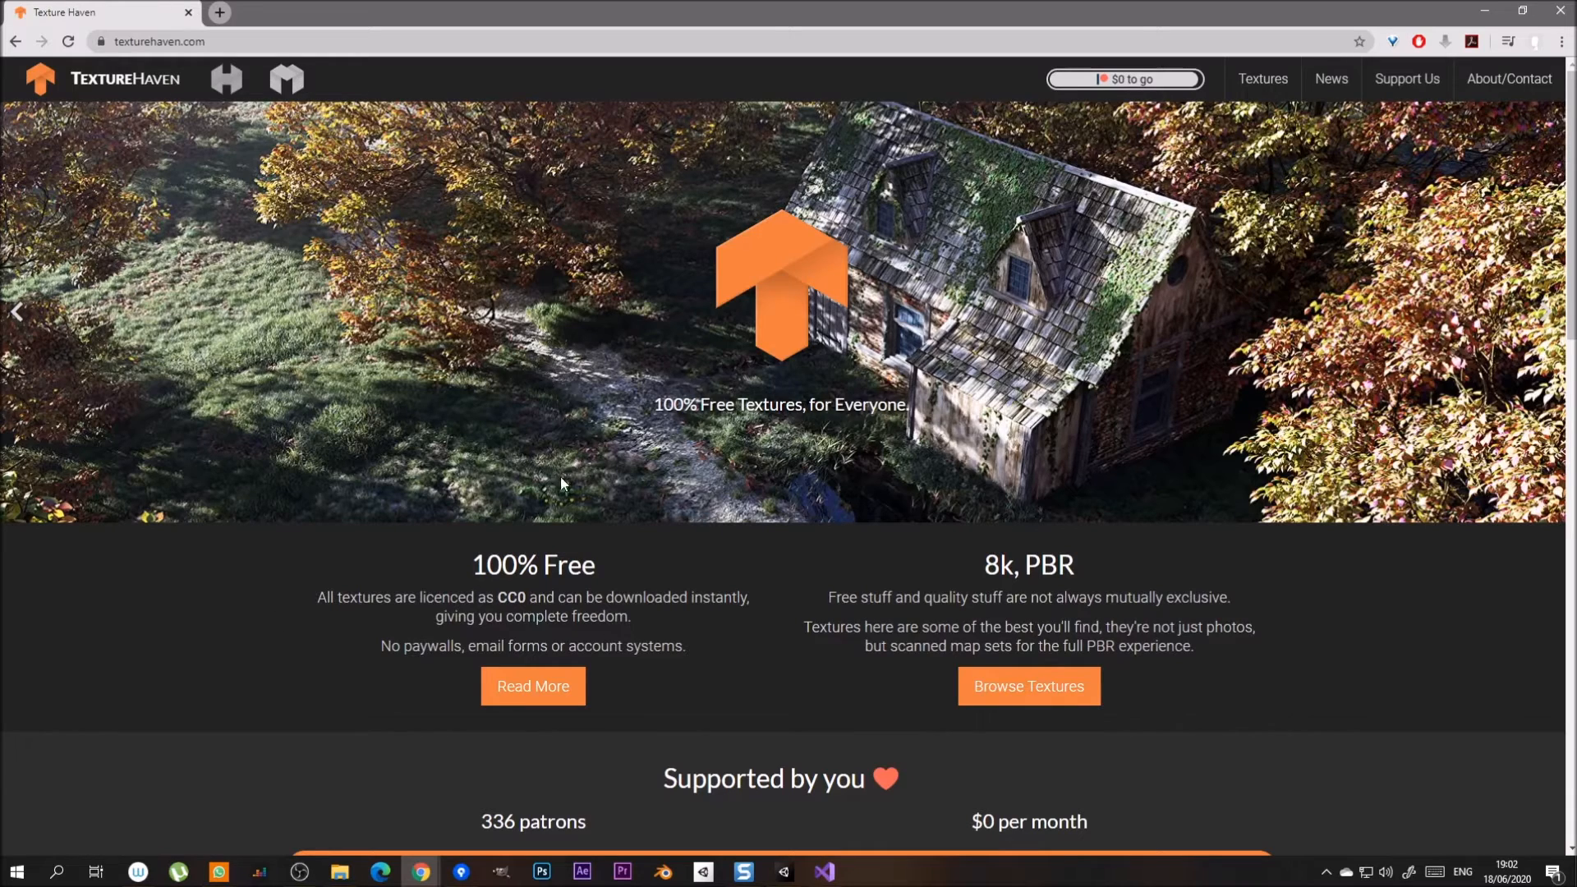
double_click(998, 565)
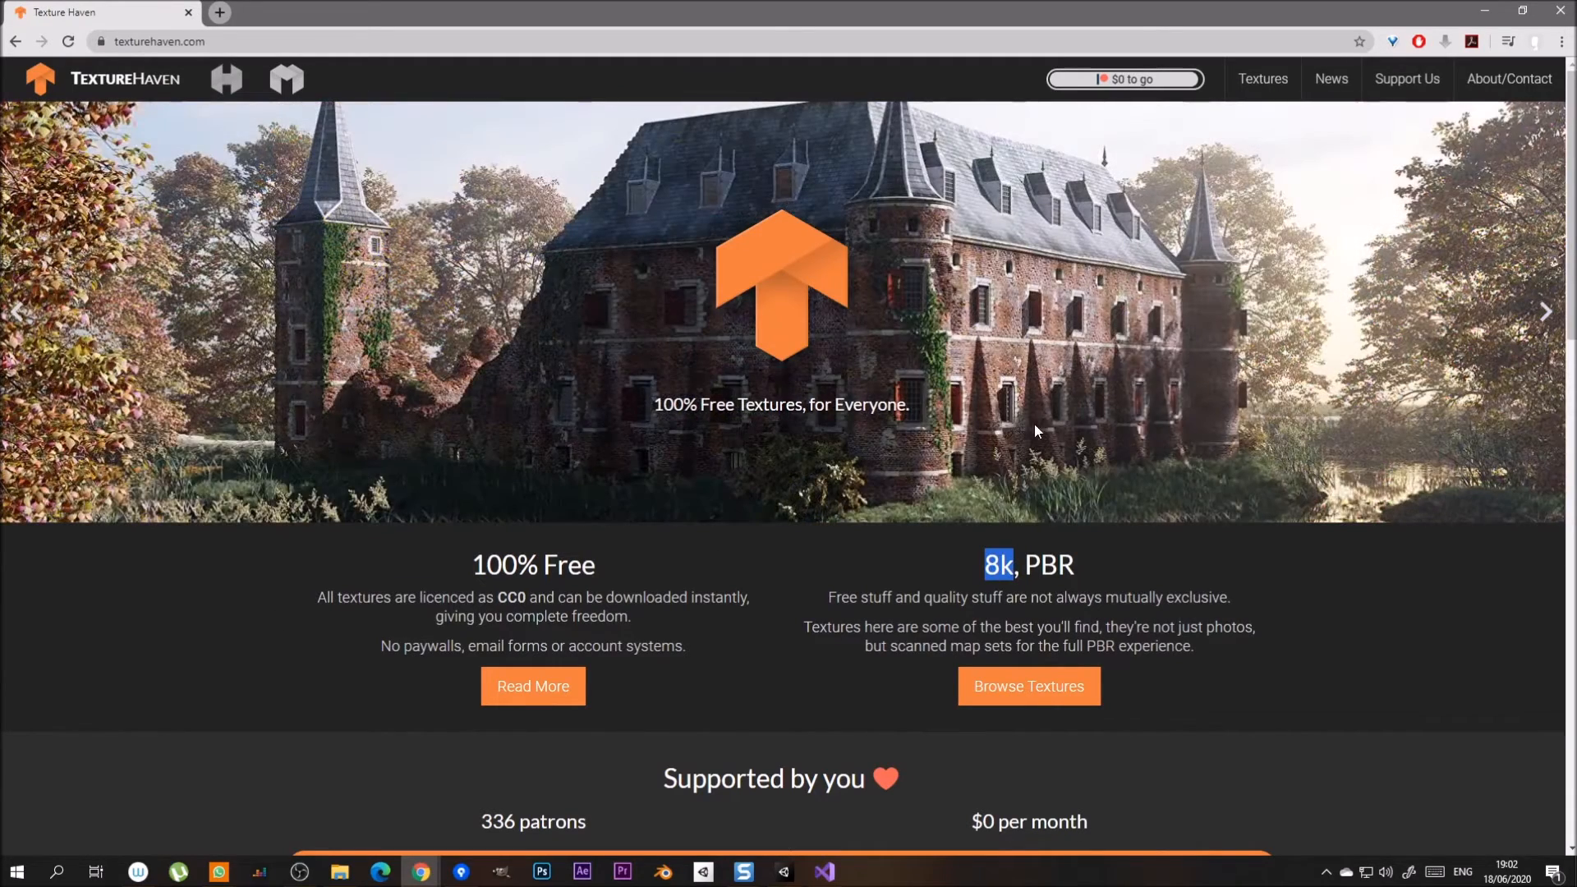
left_click(1261, 81)
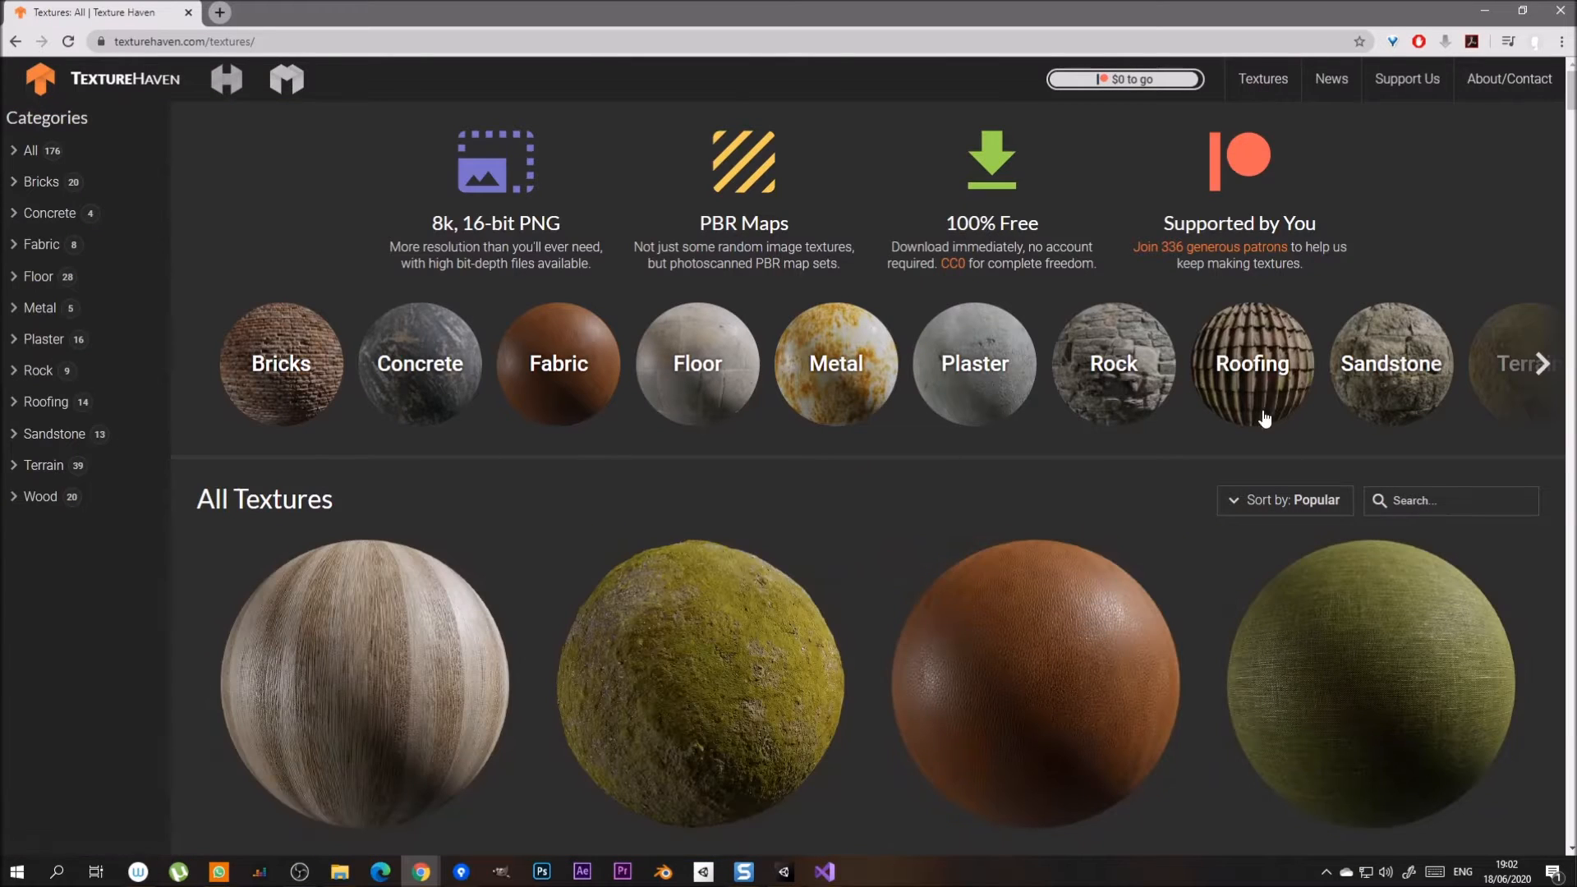
left_click(1503, 364)
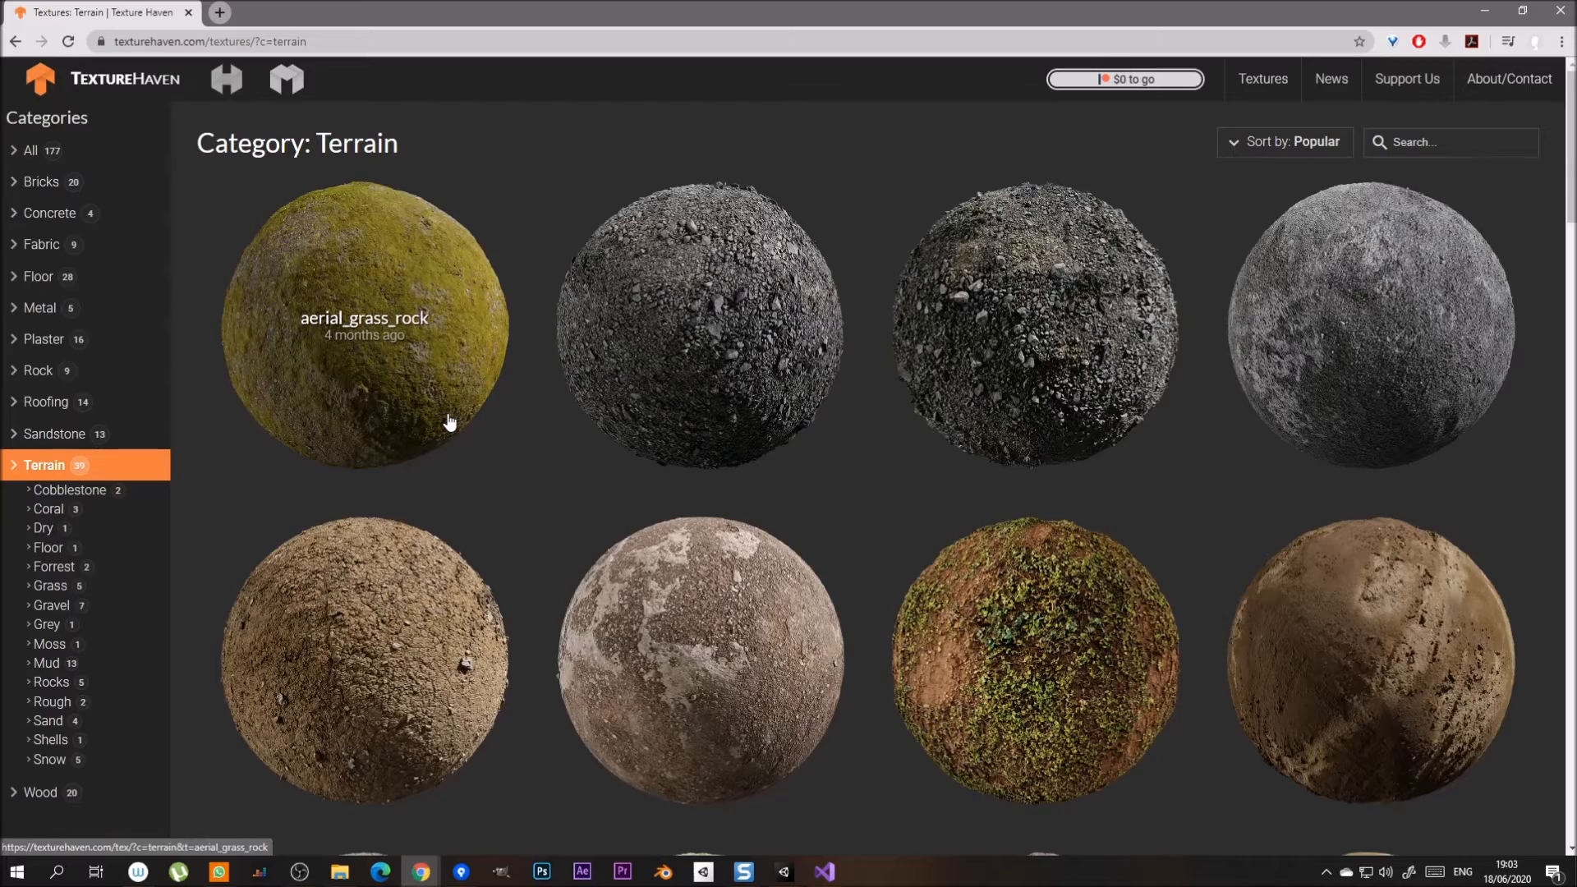
scroll(450, 421, "down", 5)
scroll(574, 398, "up", 6)
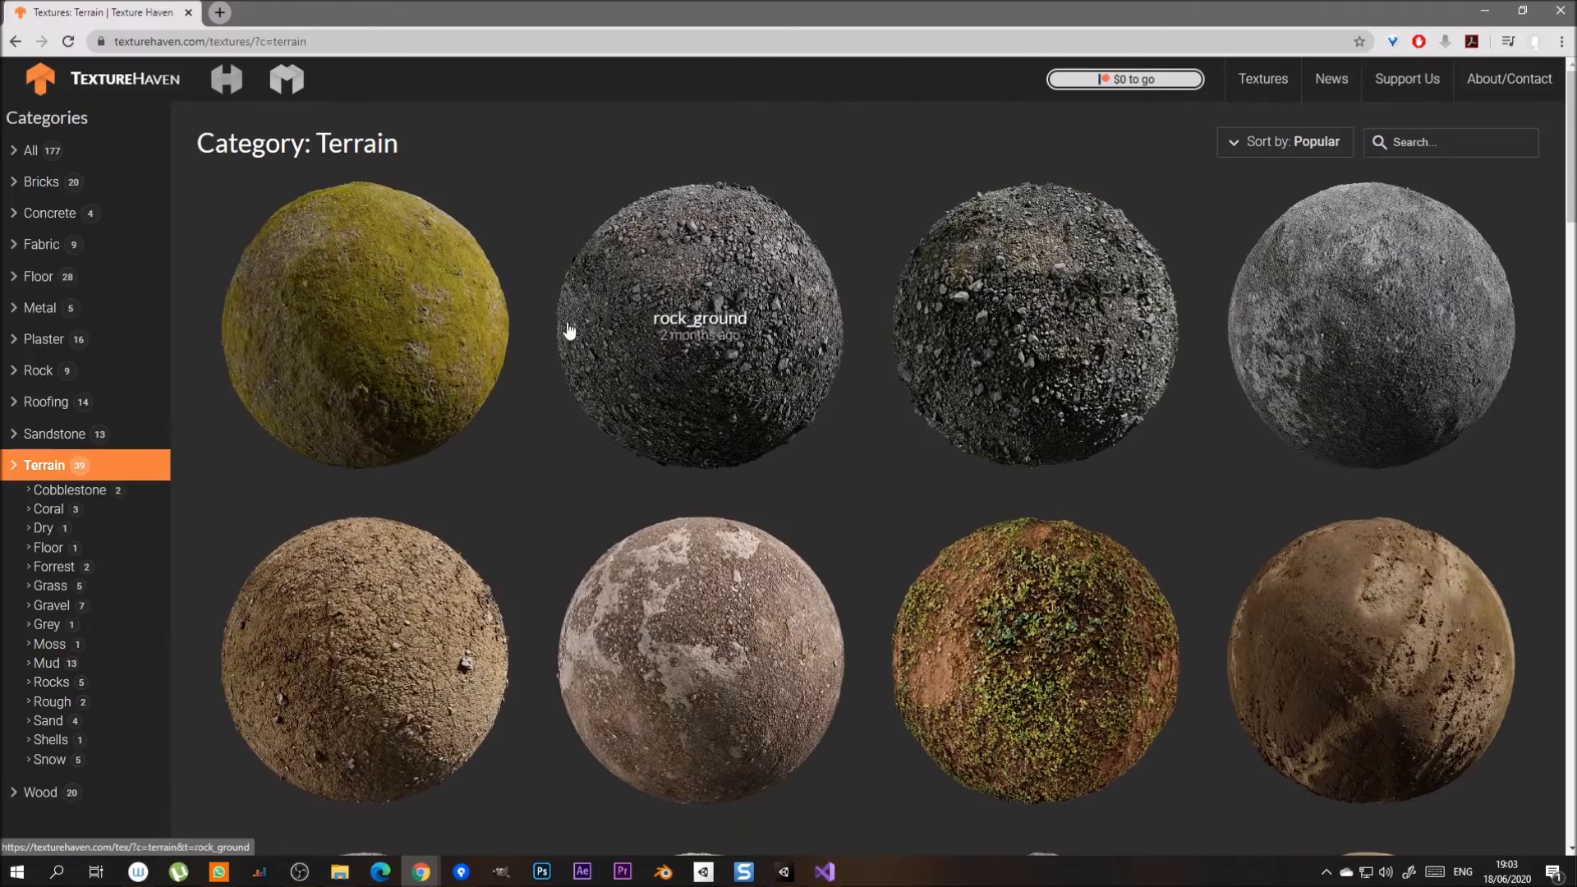
- Return to Unity, inspect the terrain's grass texture up close and show the grass layer's map slots
left_click(795, 881)
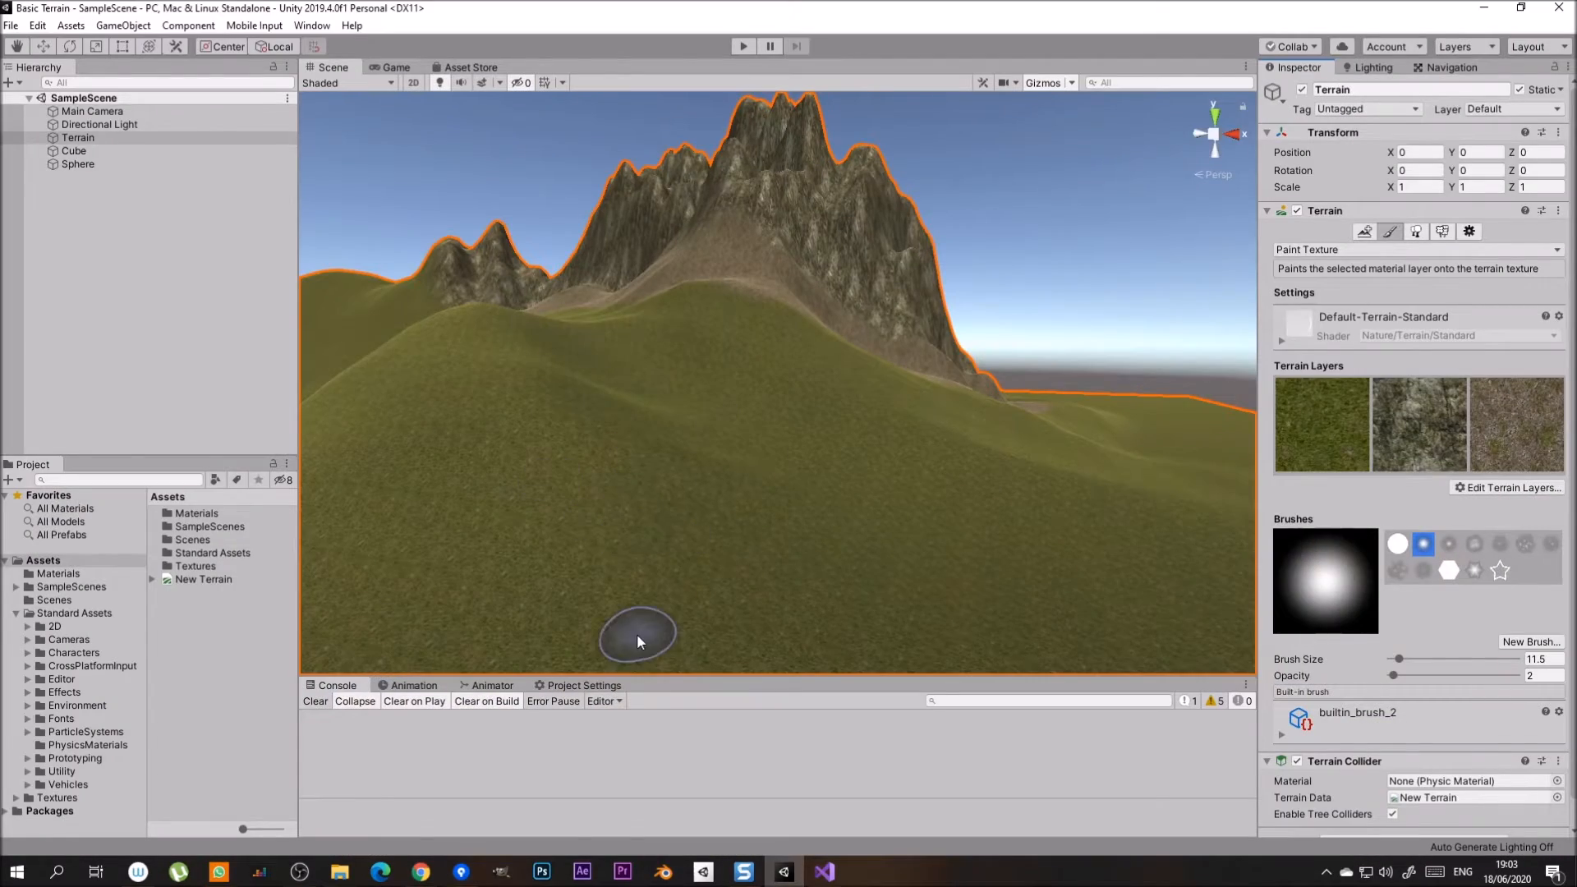
scroll(638, 634, "up", 6)
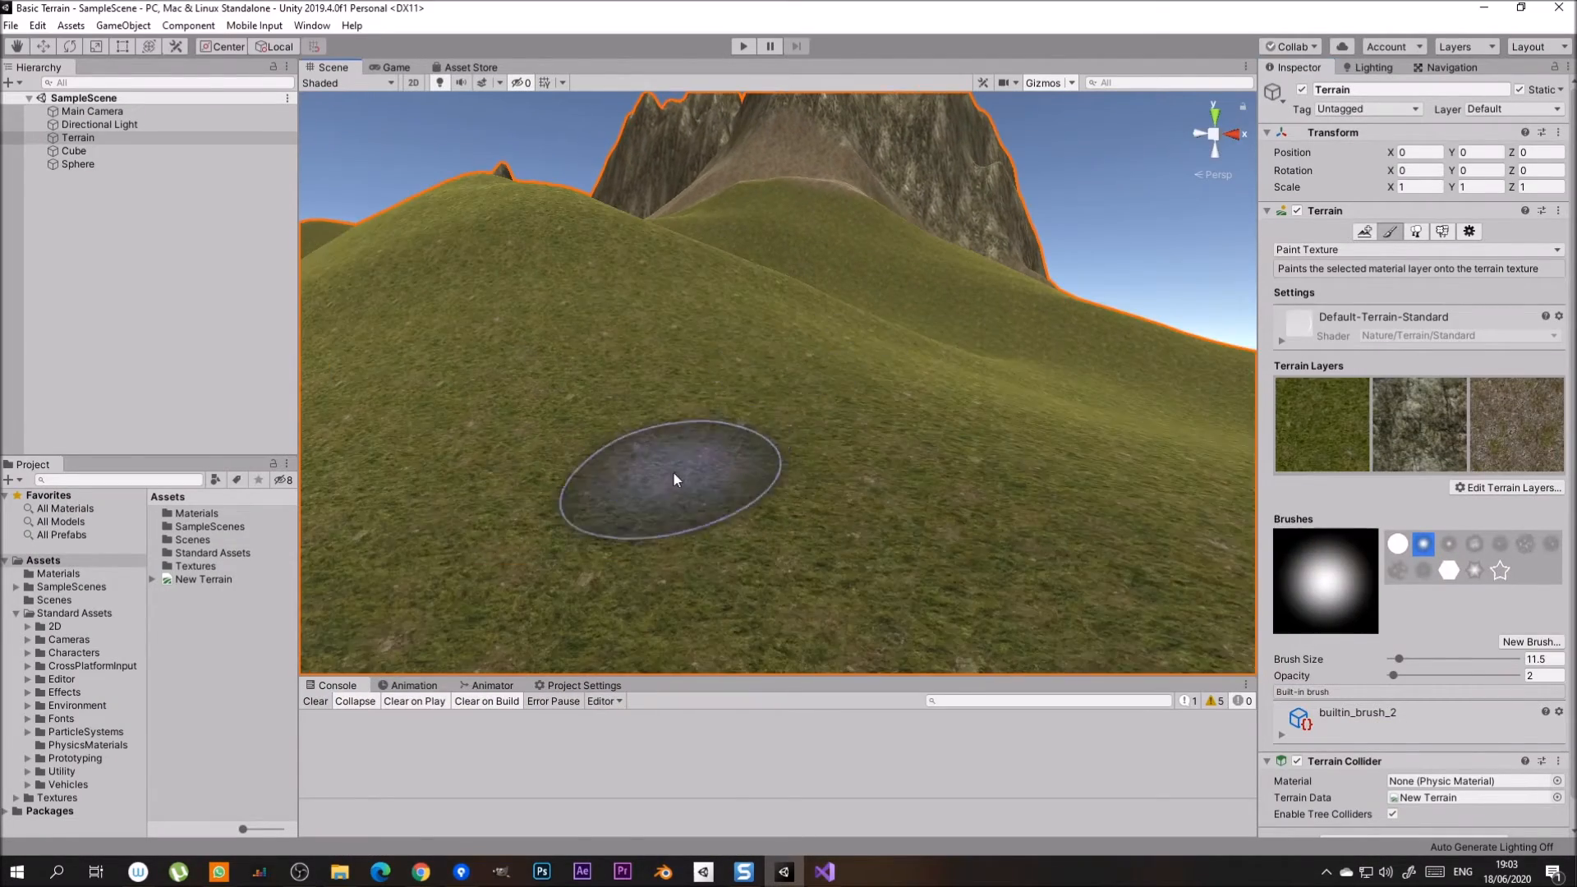
scroll(673, 480, "up", 8)
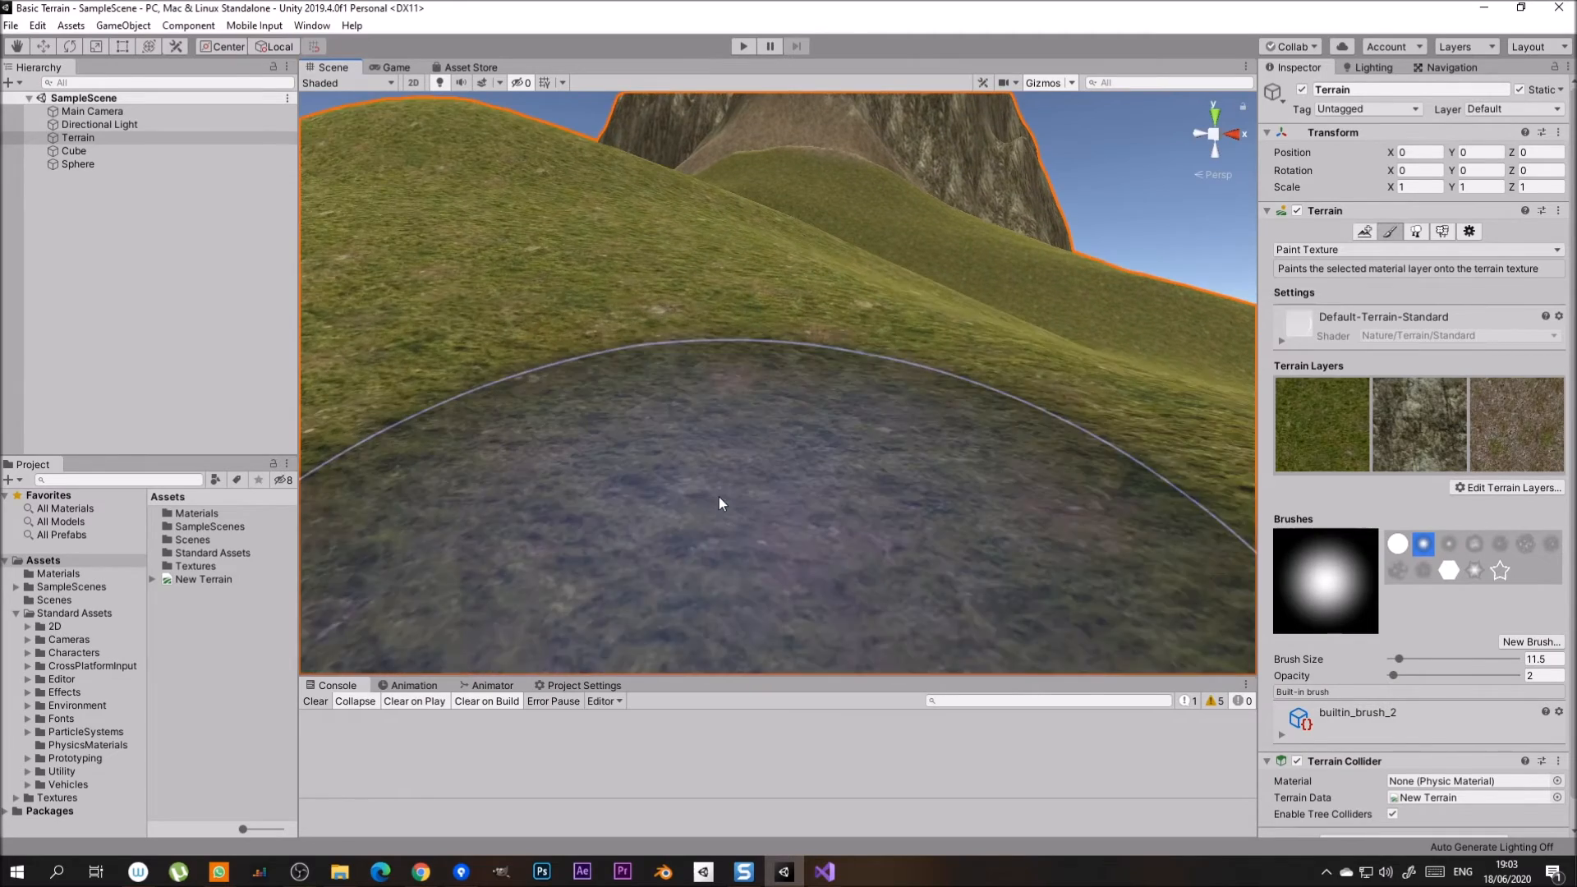
scroll(718, 496, "down", 10)
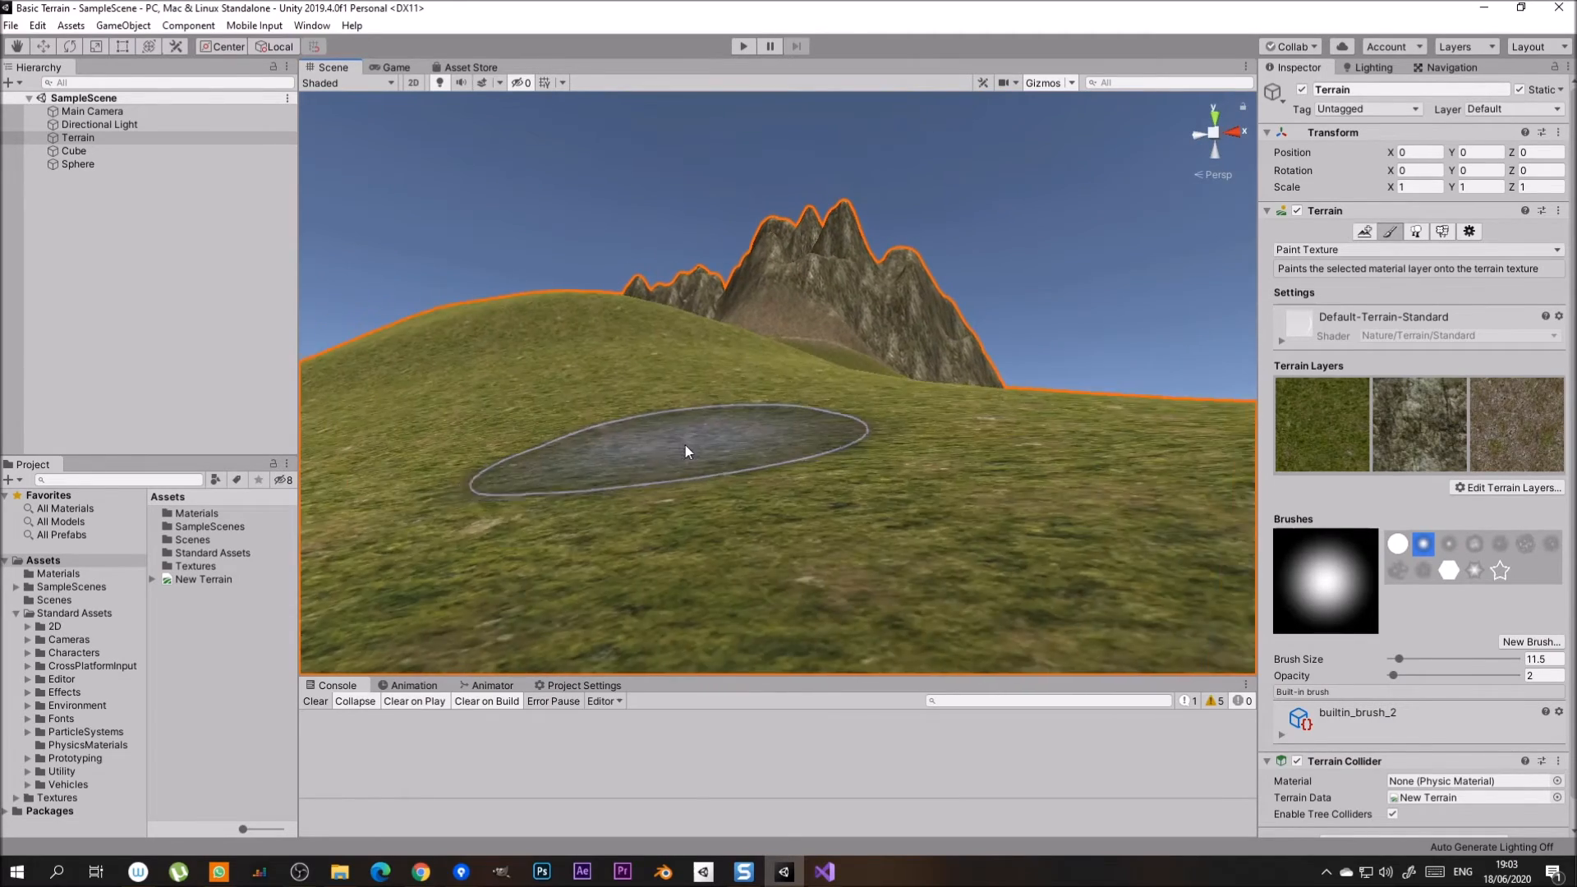
scroll(685, 445, "down", 5)
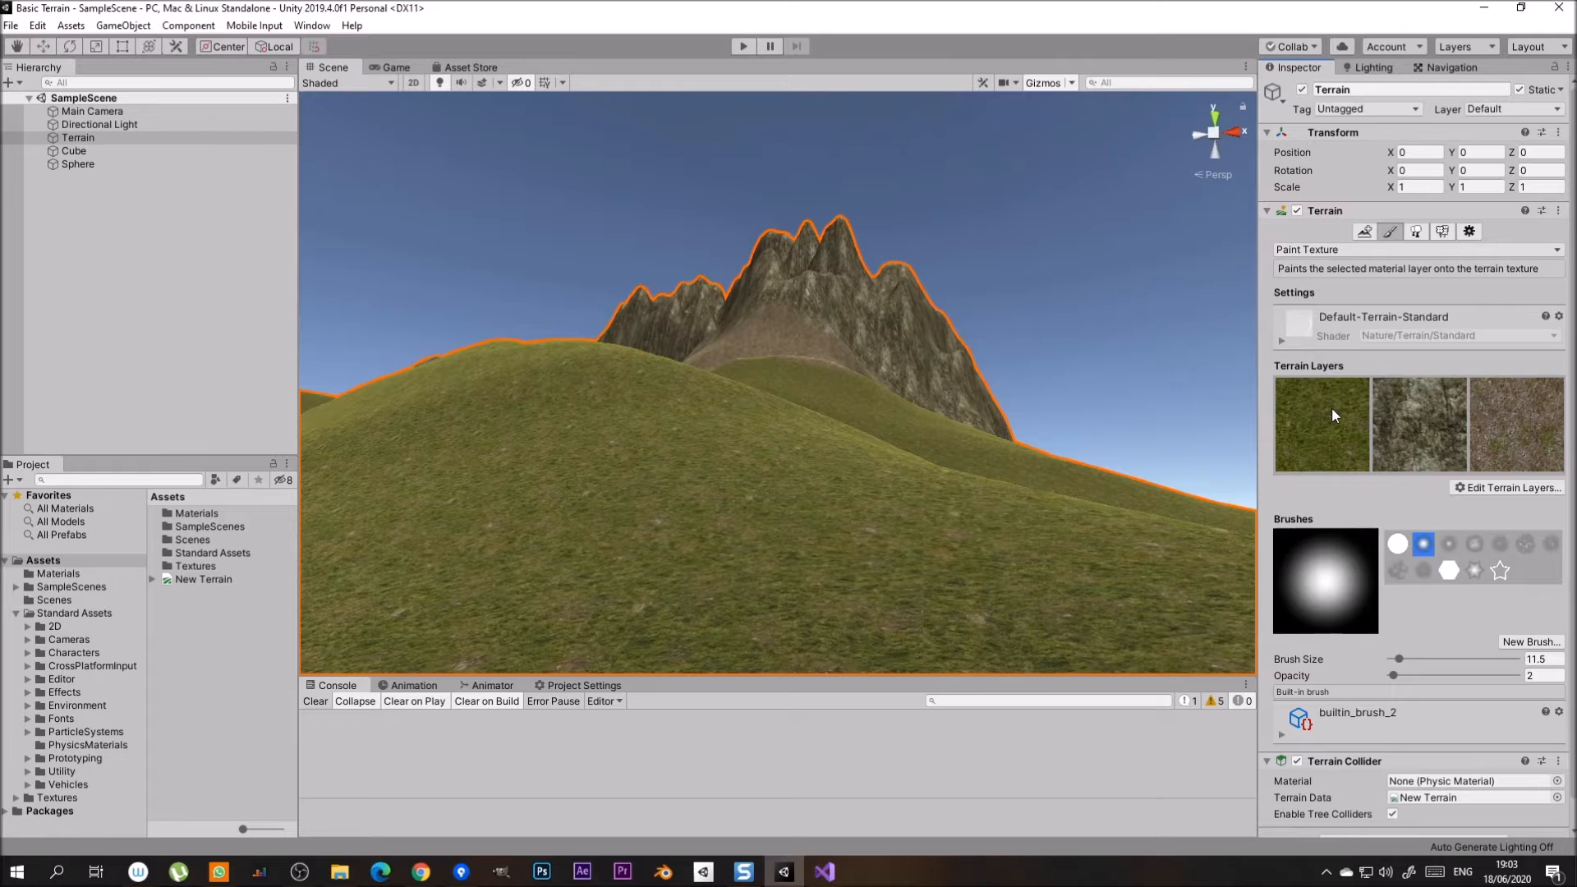
left_click(1333, 408)
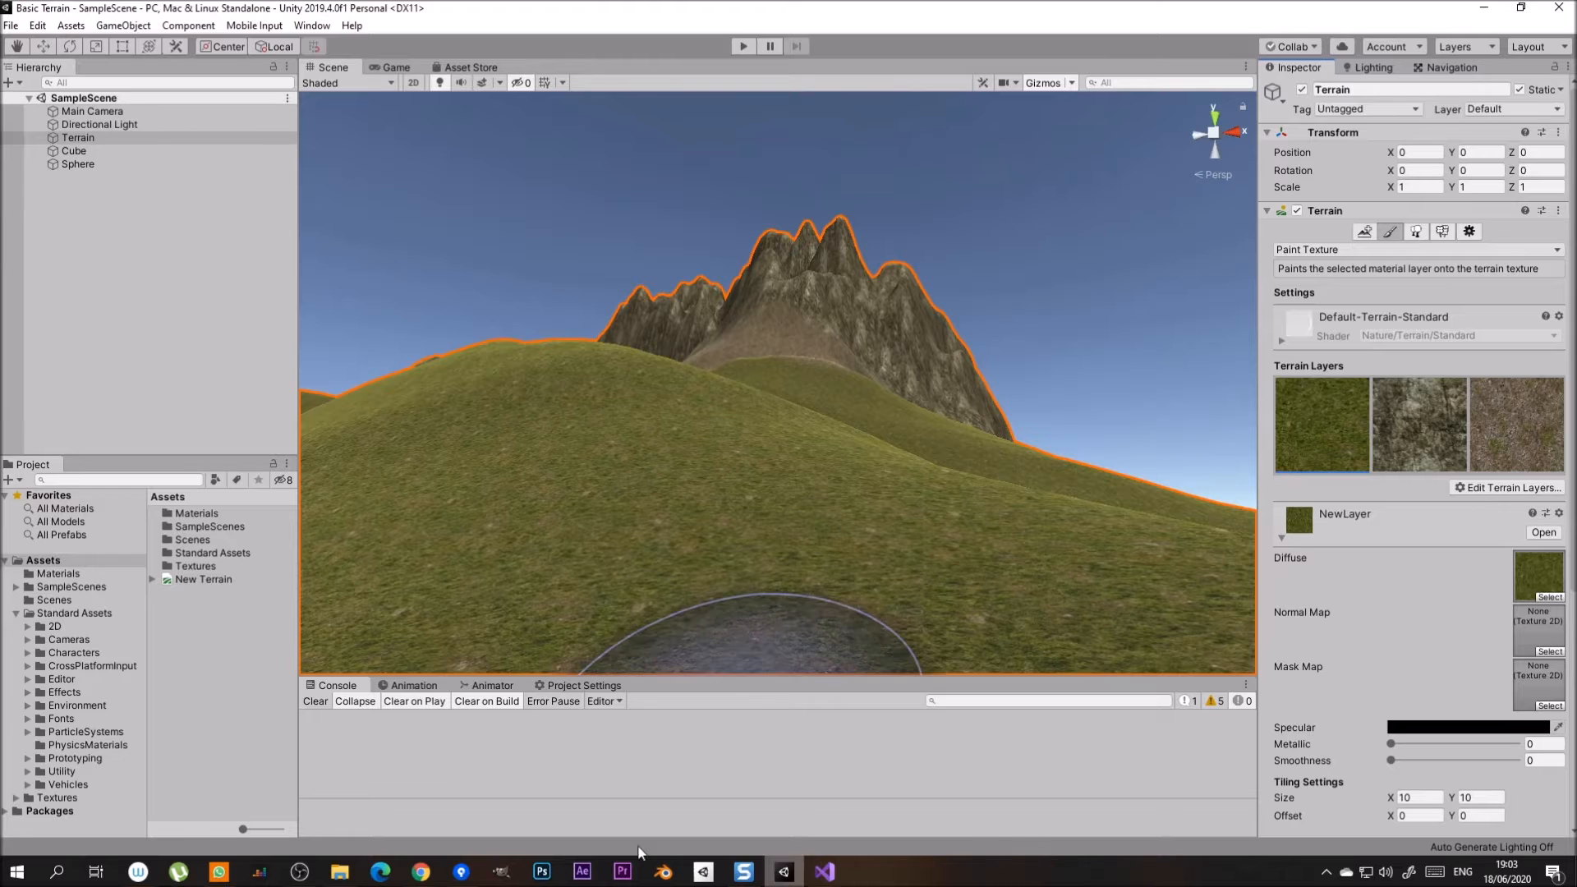
- Switch to Texture Haven in Chrome, browse the Bricks category and open the church_bricks_03 texture page
mouse_move(421, 877)
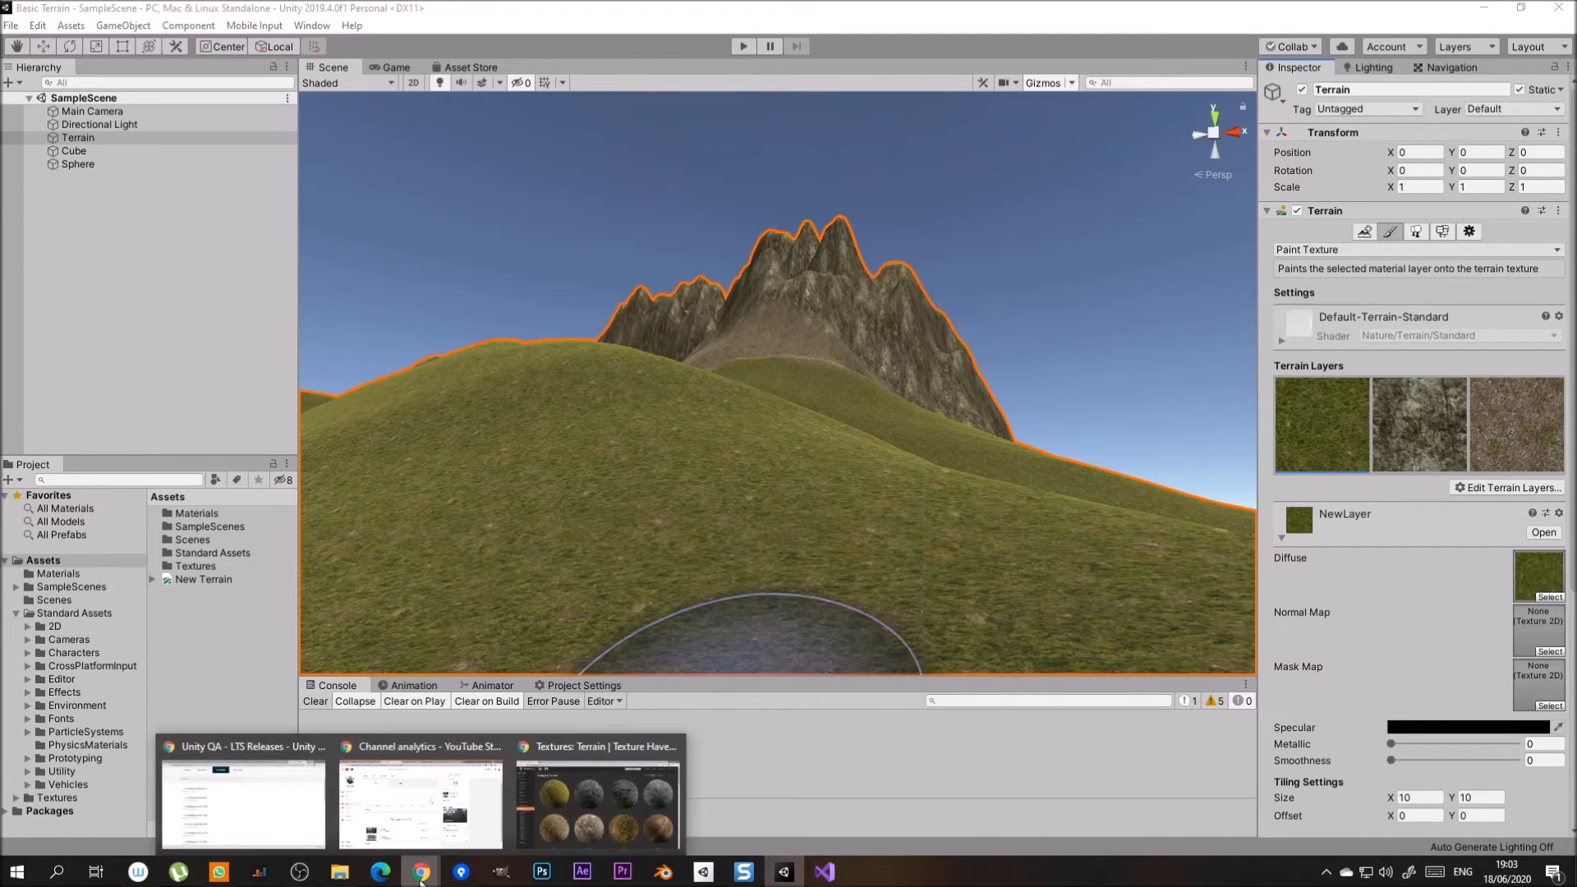
left_click(616, 821)
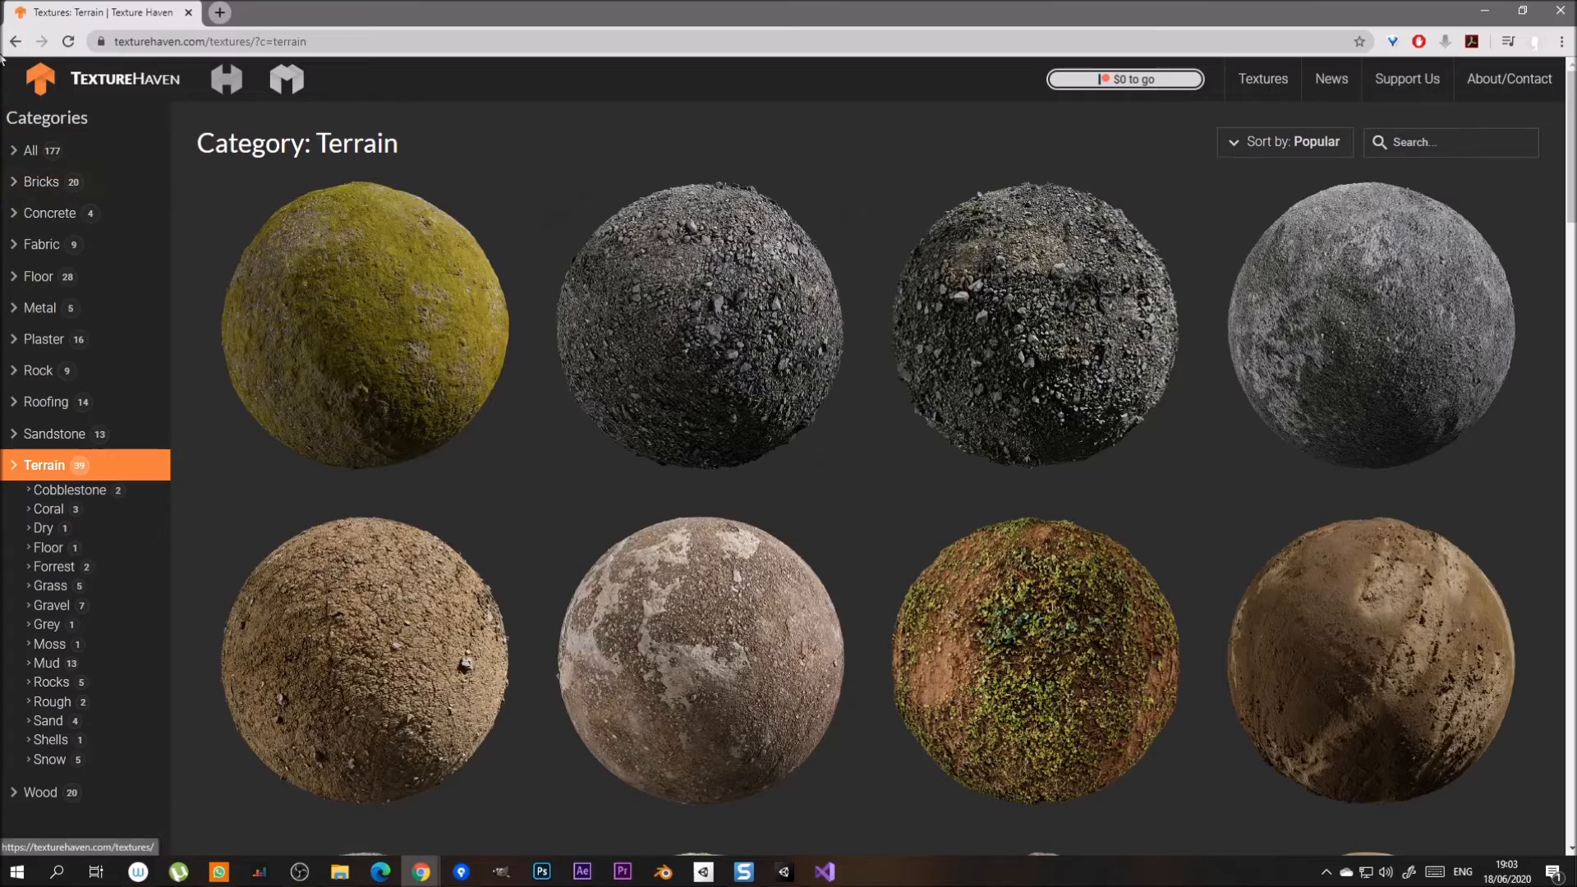
left_click(127, 75)
left_click(298, 372)
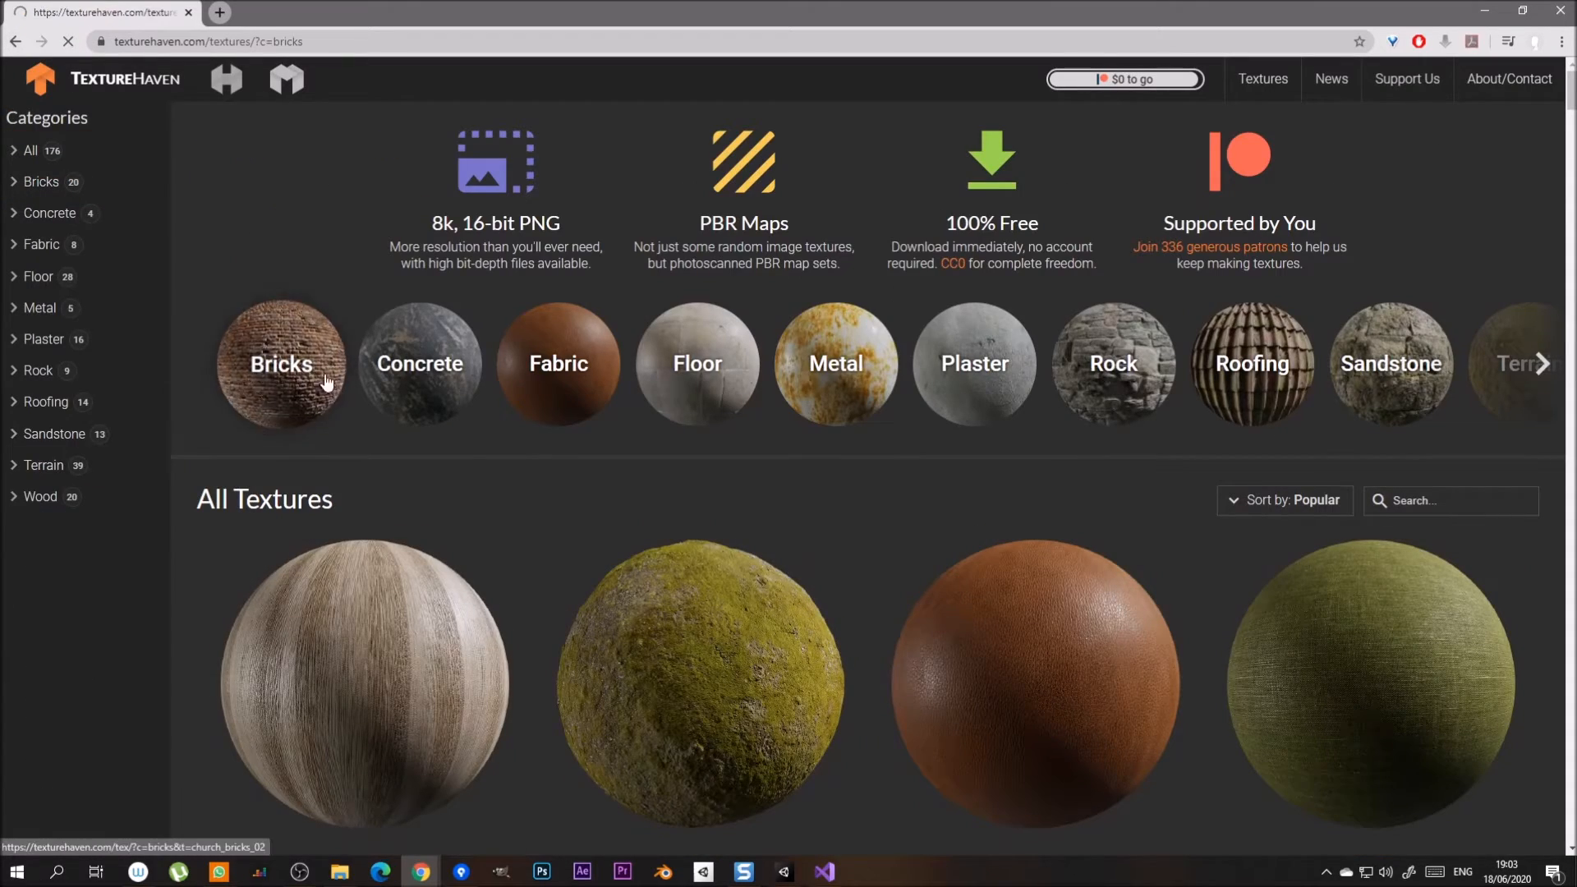
scroll(743, 416, "down", 10)
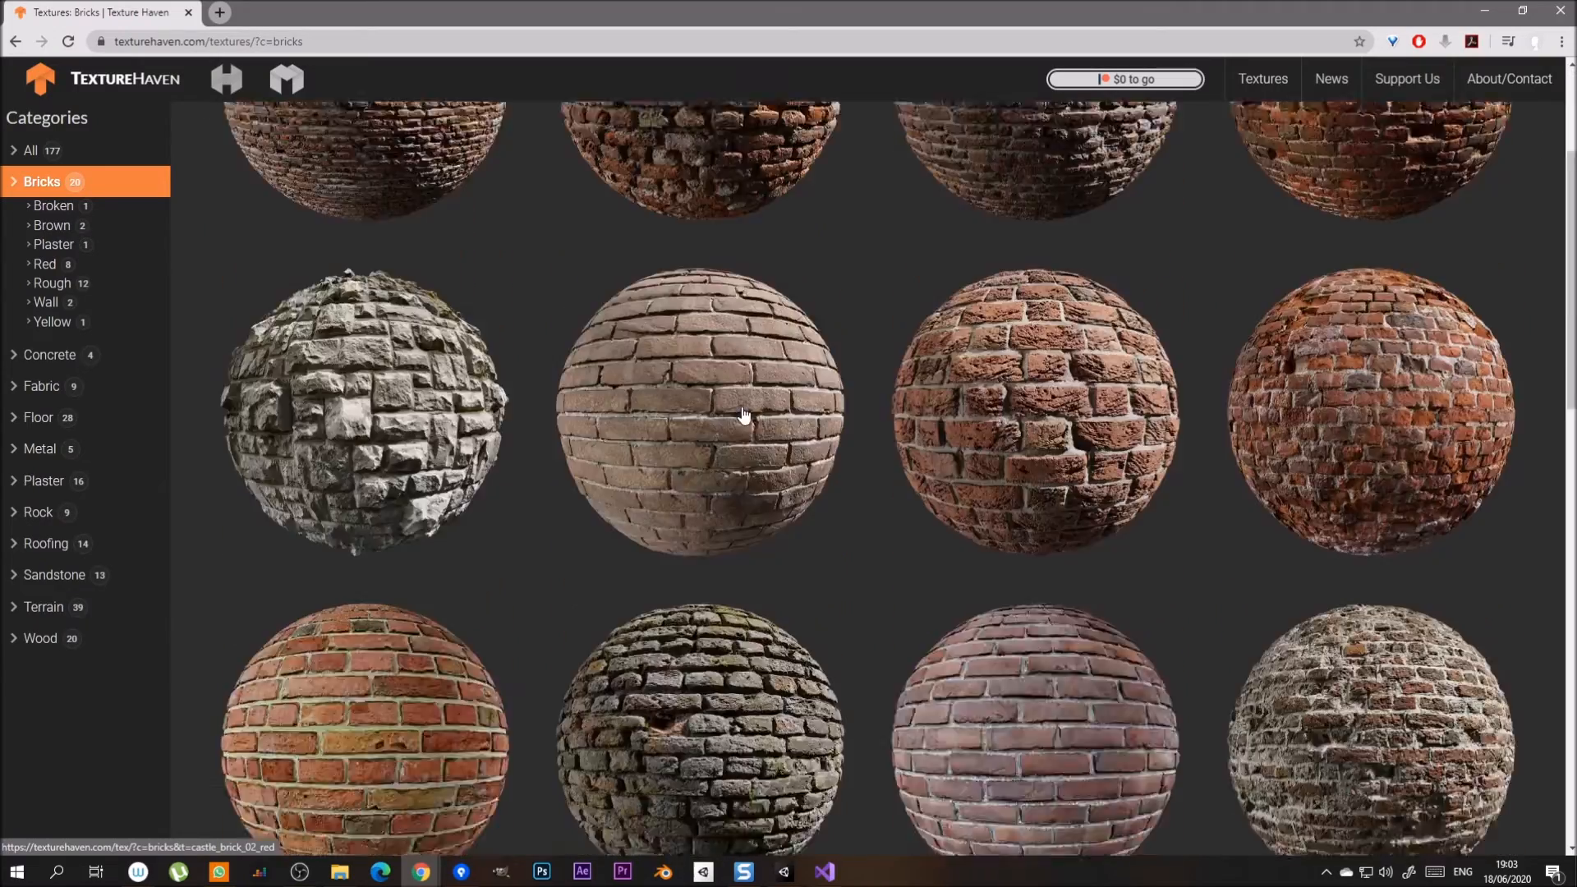
scroll(744, 417, "down", 3)
scroll(743, 417, "up", 15)
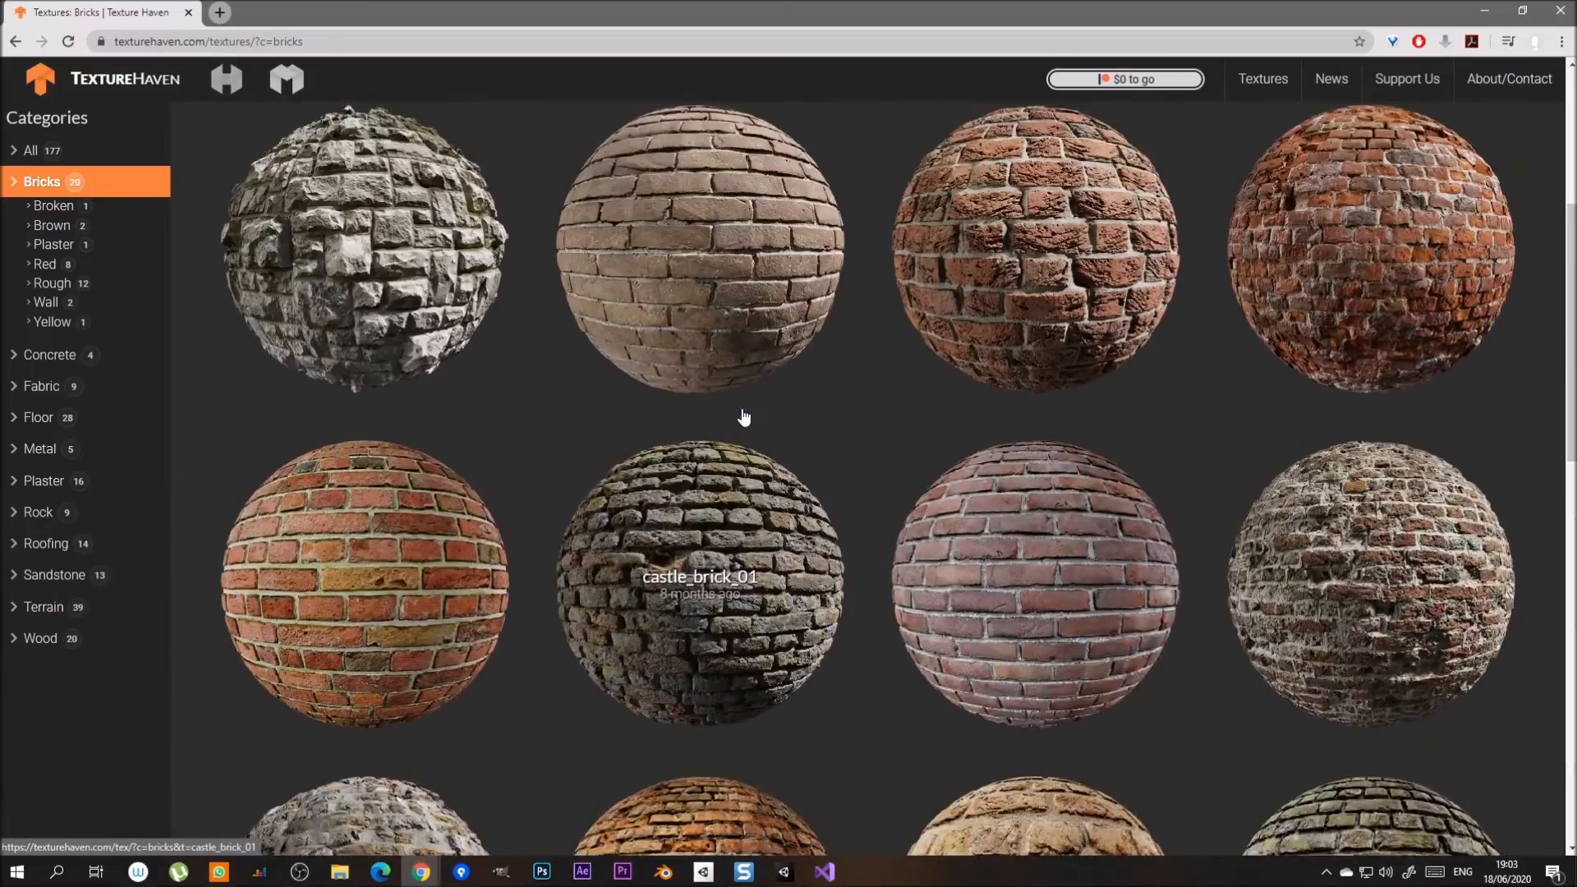
scroll(743, 416, "down", 2)
scroll(1003, 342, "up", 3)
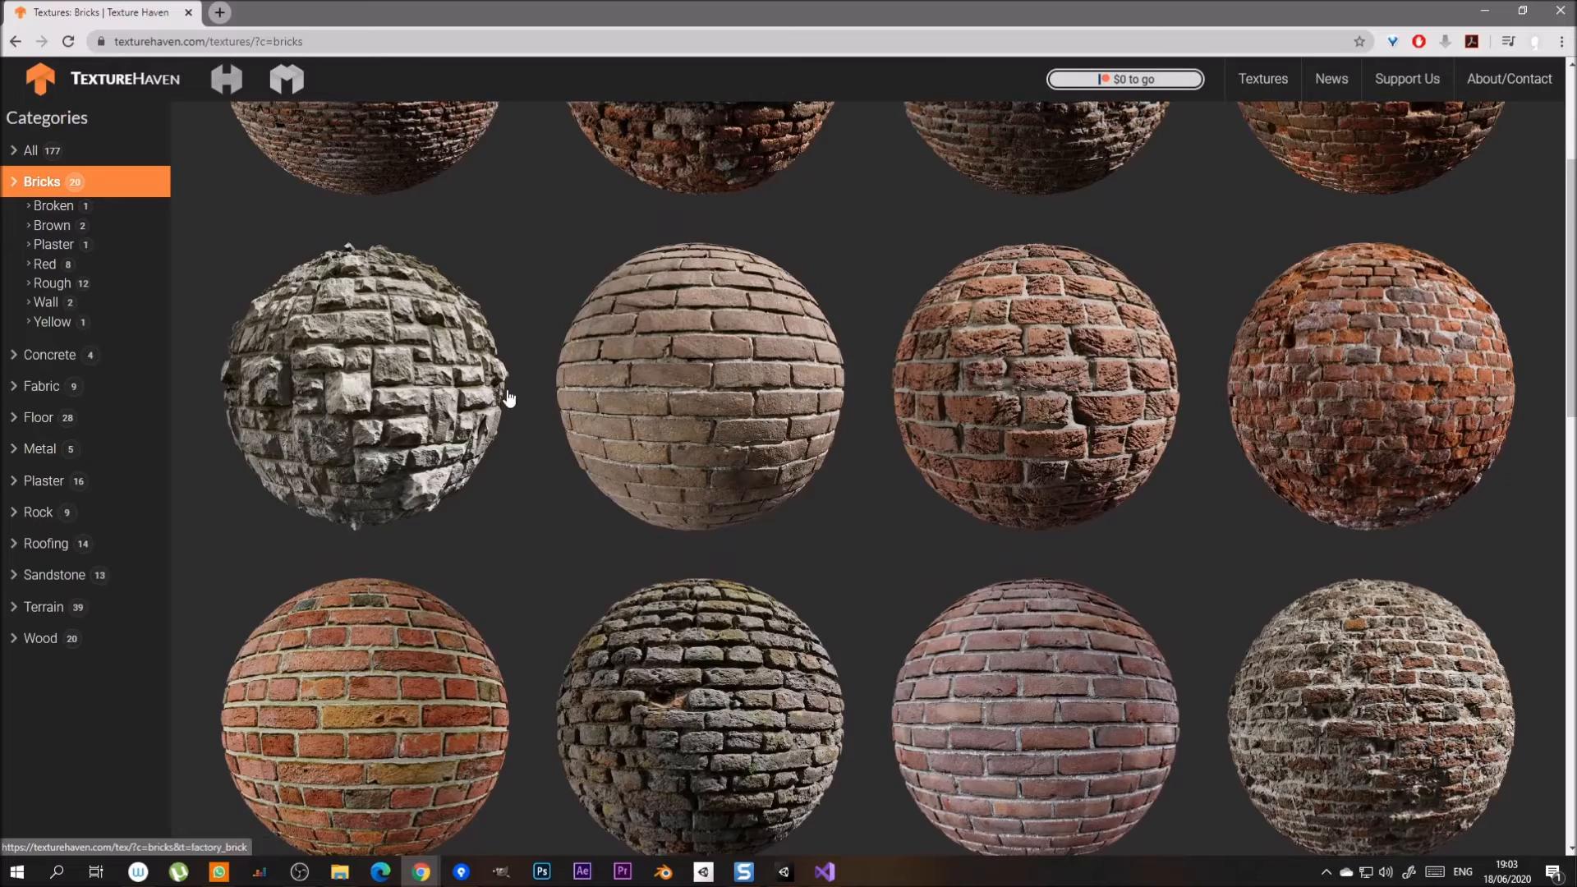
scroll(567, 387, "up", 2)
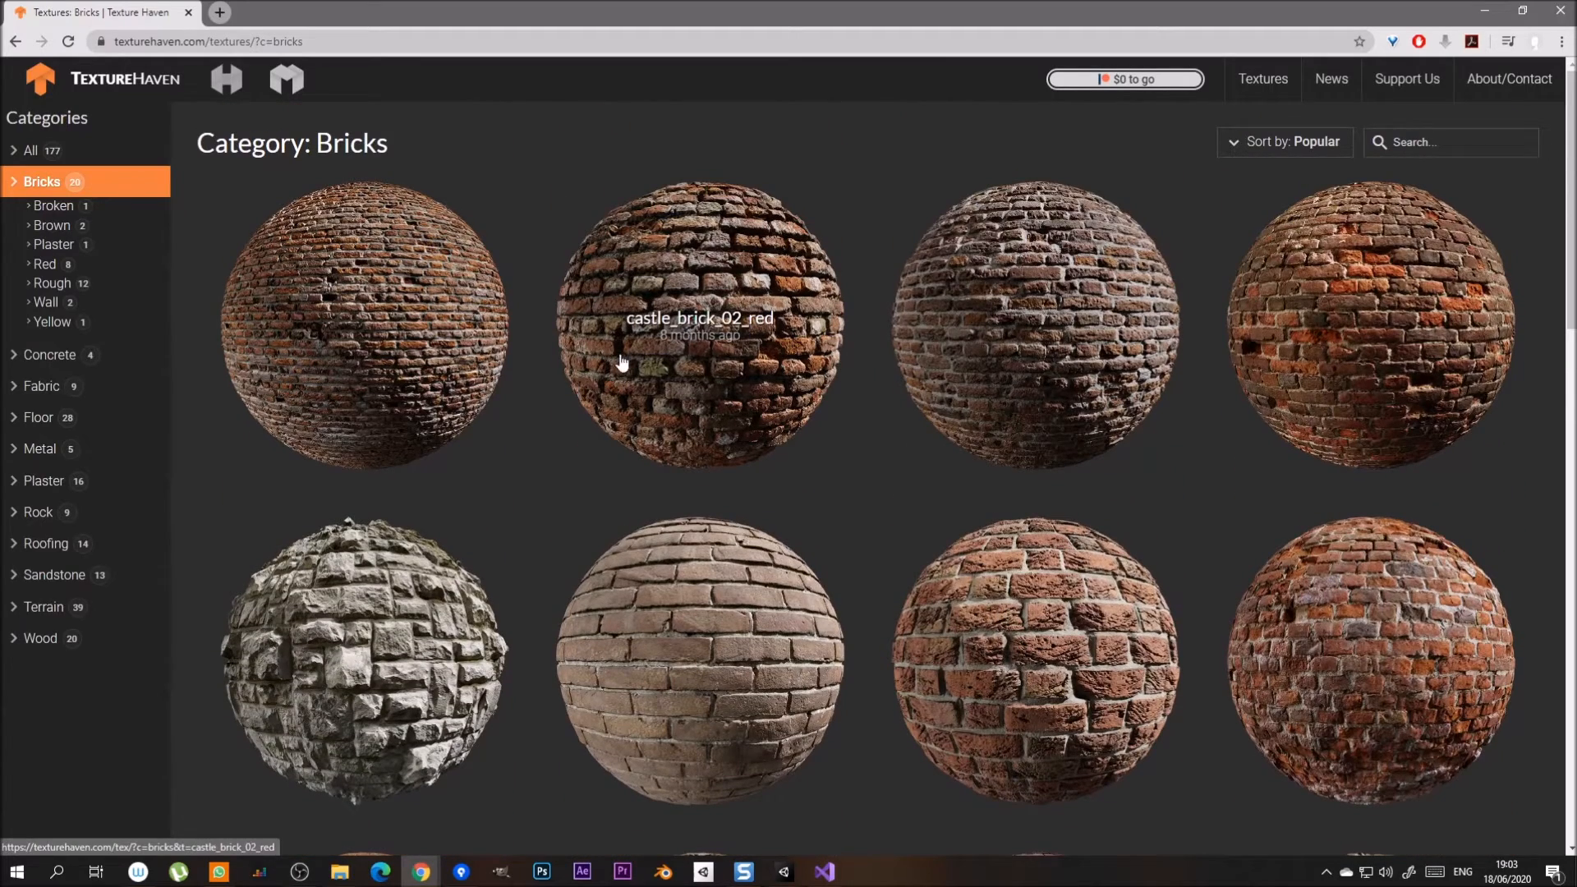
left_click(1147, 273)
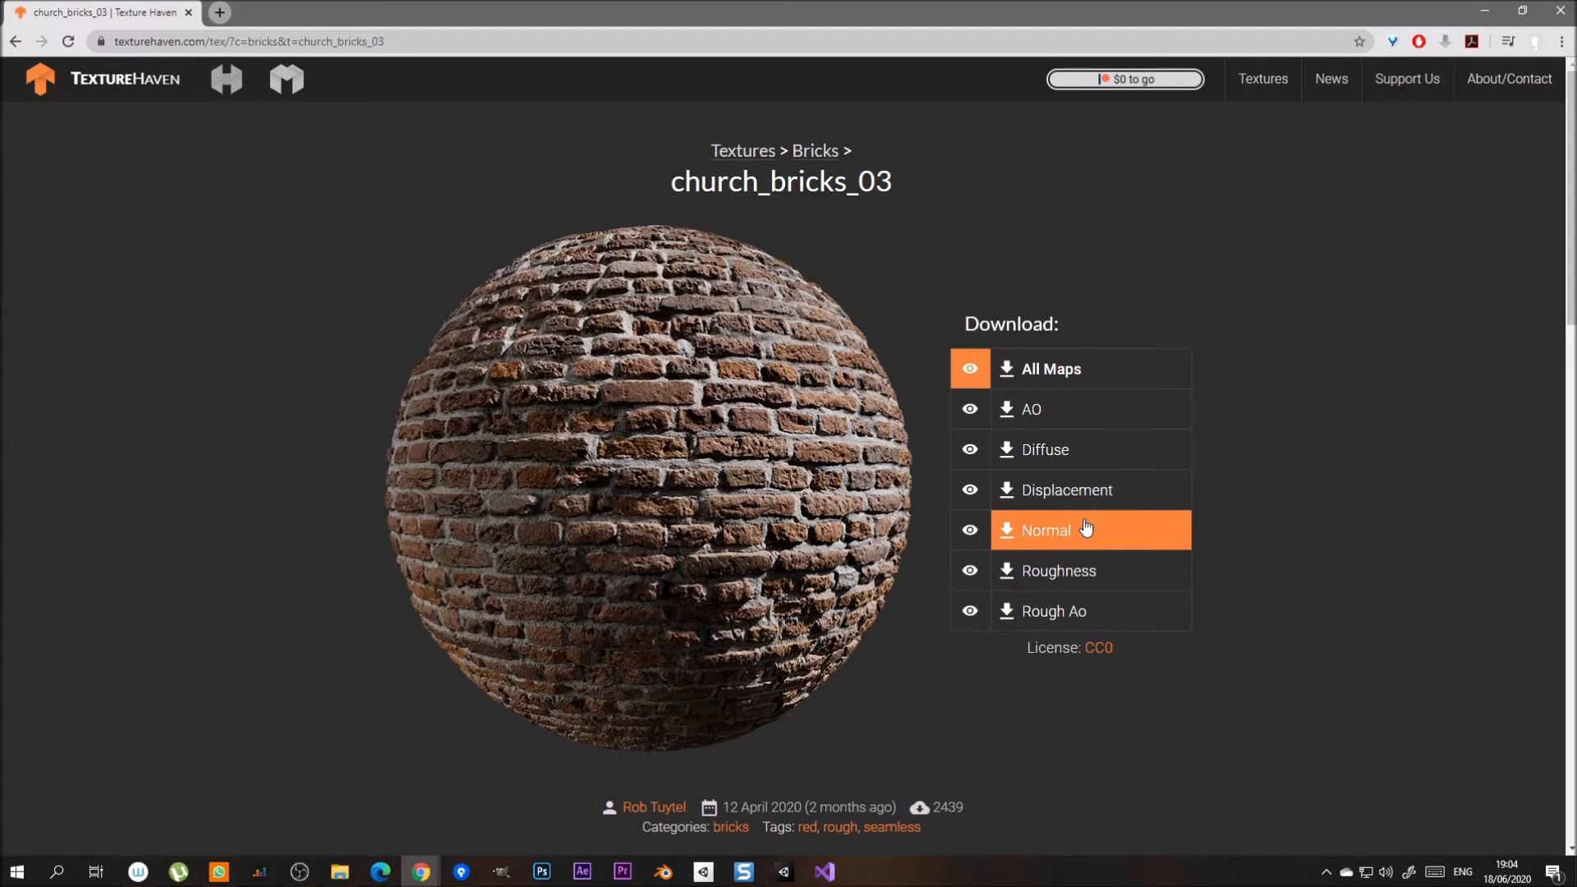
- Return to Unity and open the Church Bricks folder inside the project's Textures assets
left_click(785, 874)
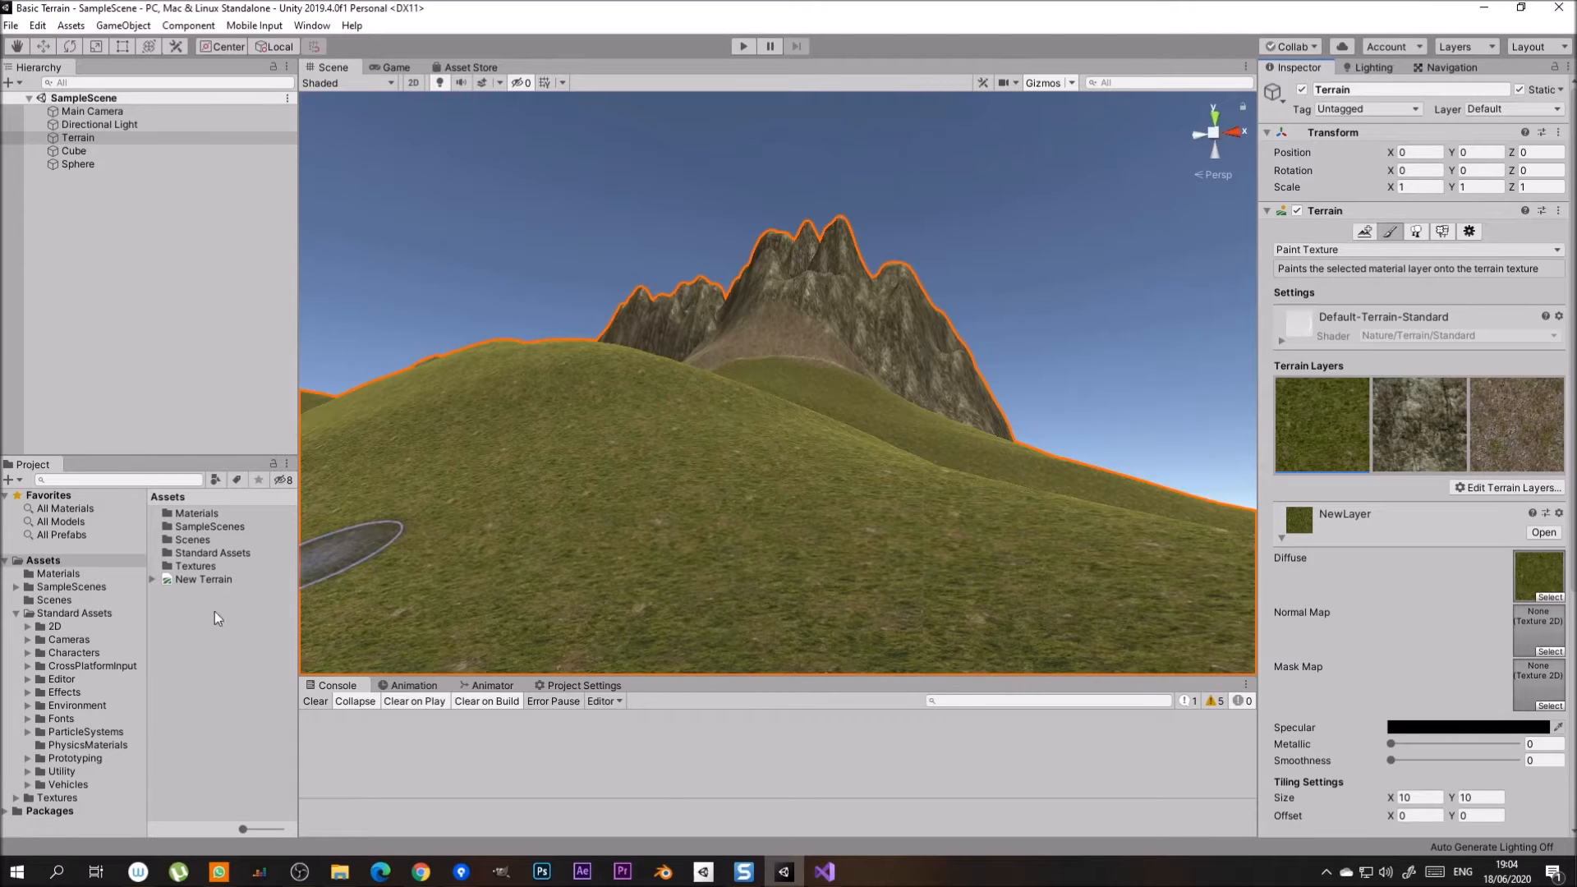
left_click(40, 798)
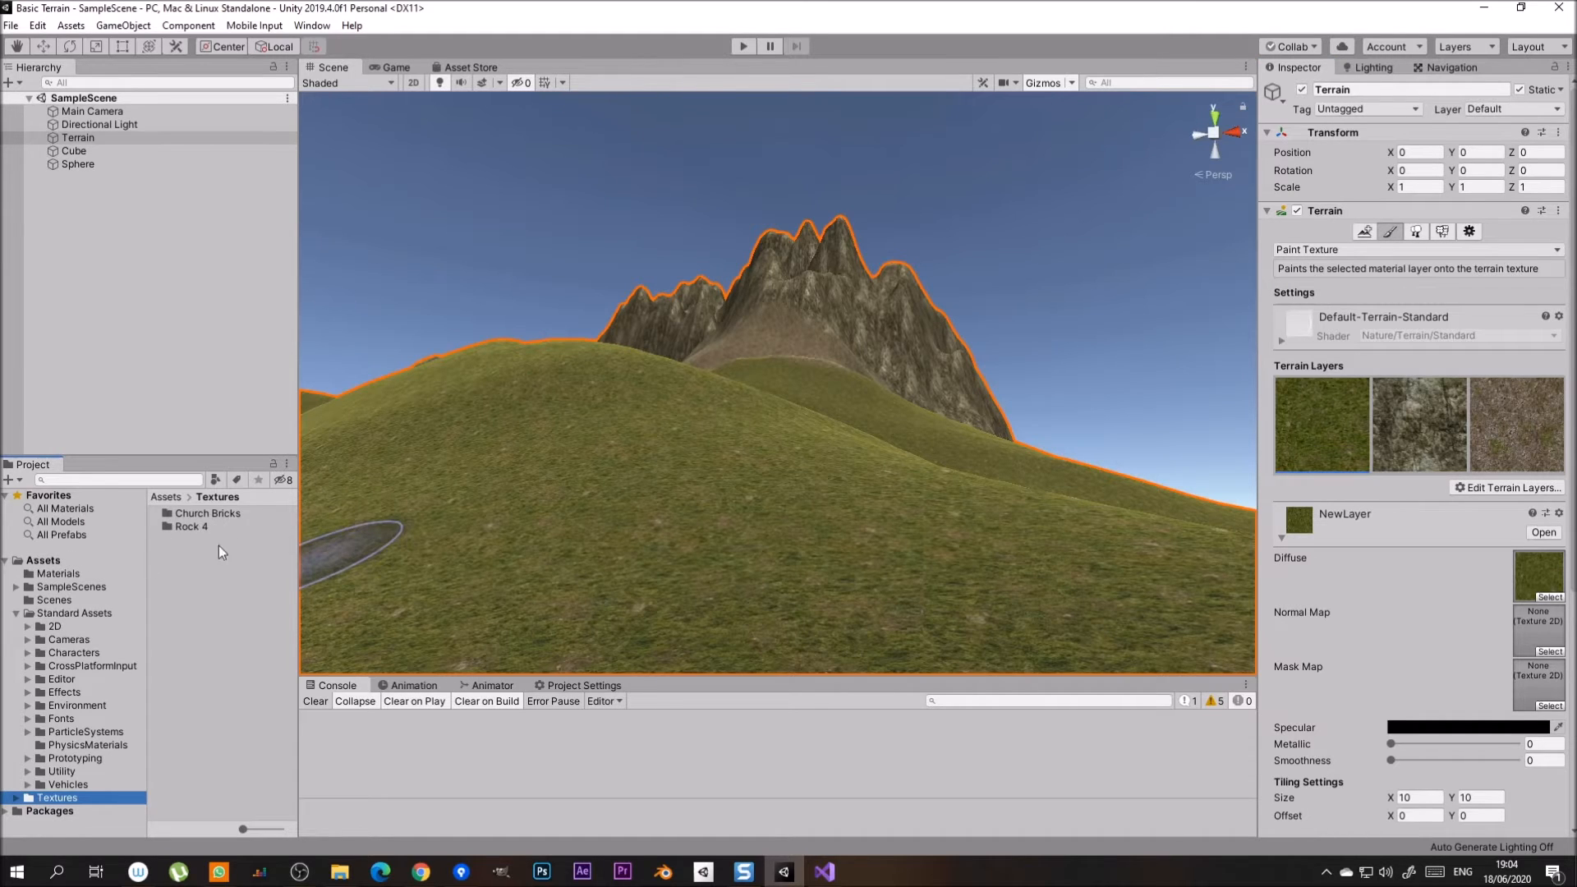
double_click(192, 510)
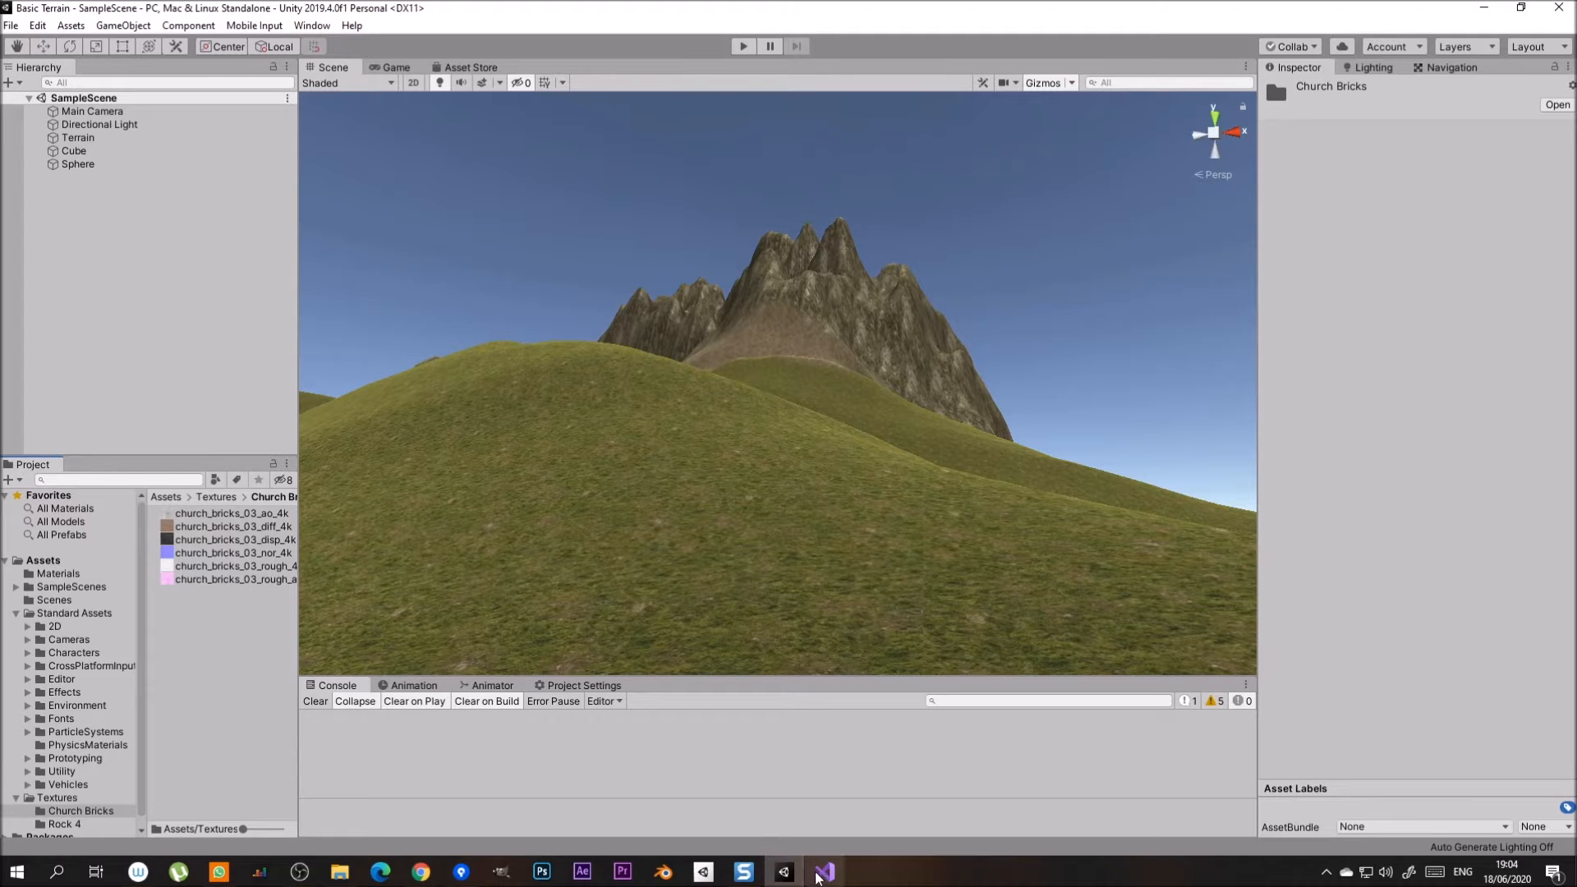
- Switch to Texture Haven in Chrome and review the downloadable maps offered for church_bricks_03
mouse_move(423, 869)
left_click(598, 801)
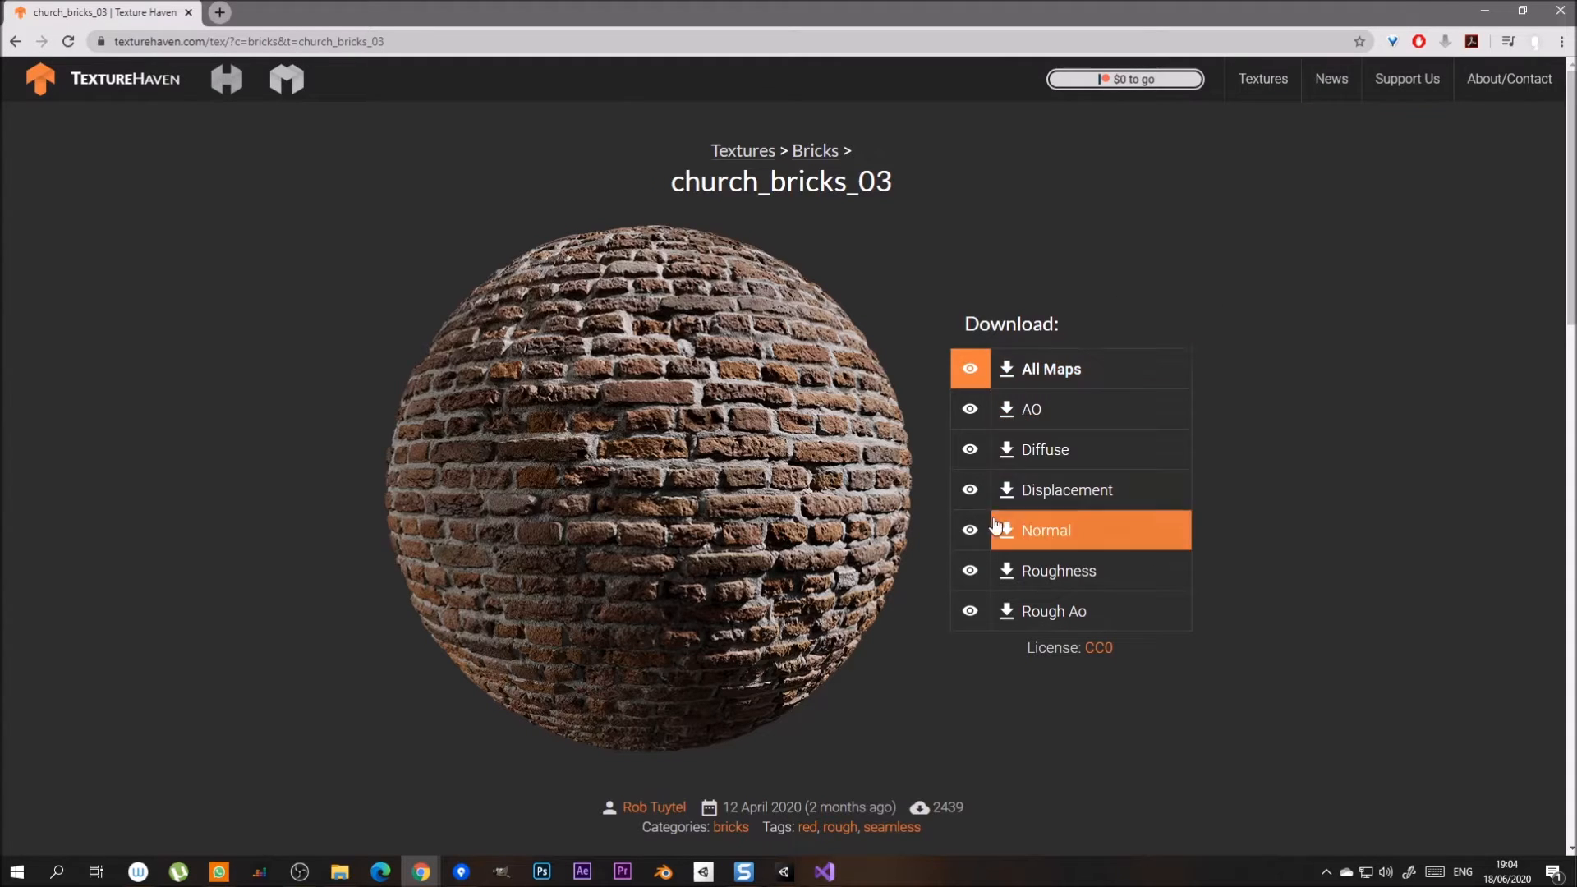
left_click(994, 380)
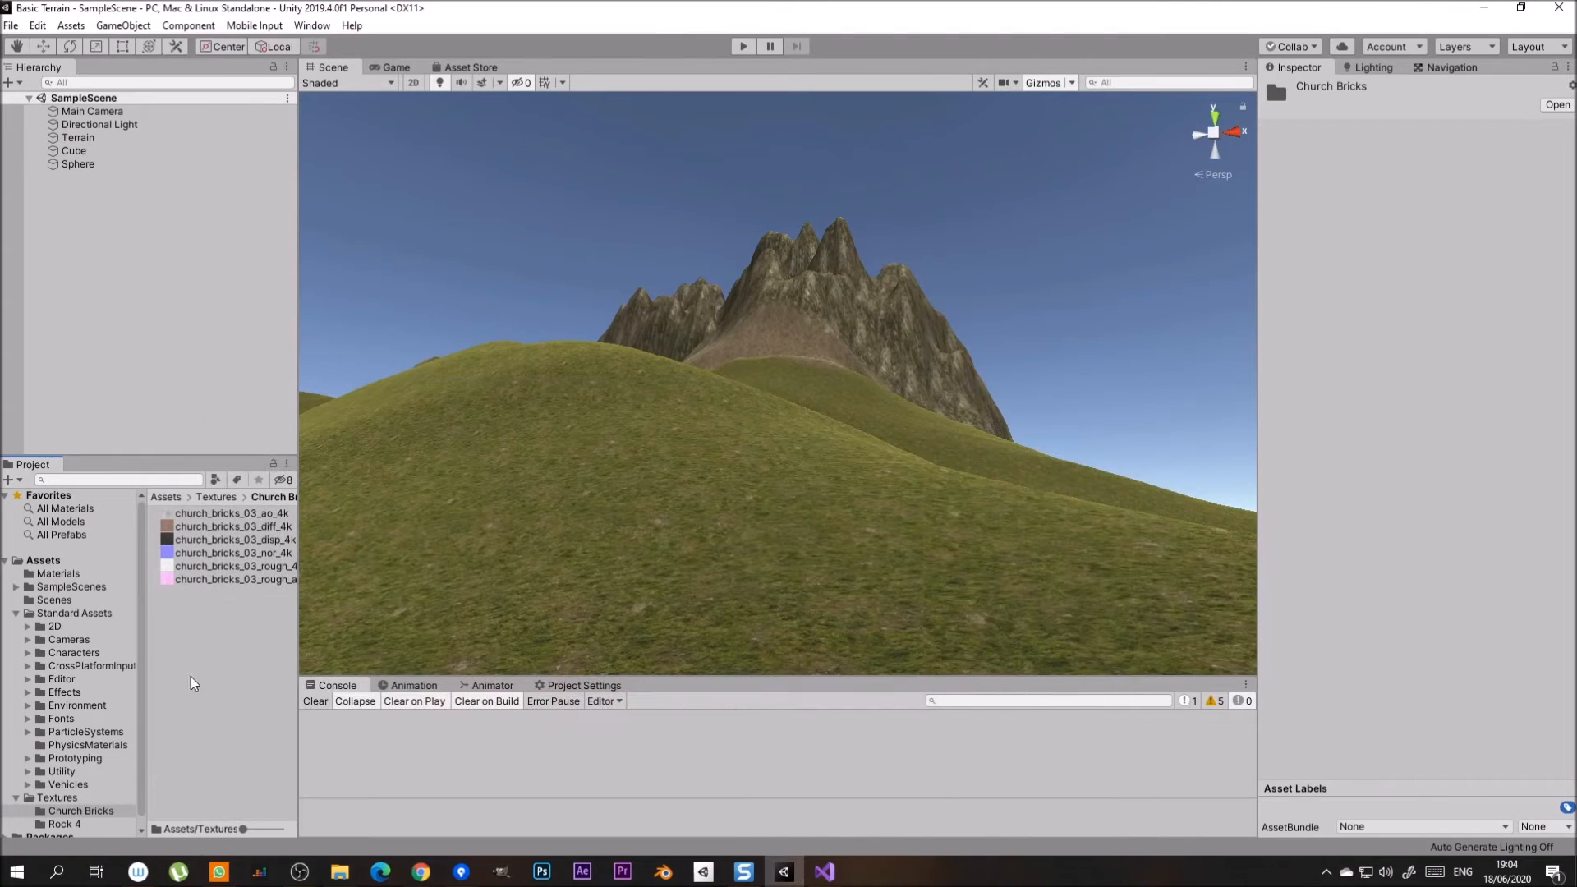
- Return to Unity, widen the asset list and inspect the church bricks diffuse, AO and normal textures
left_click_drag(297, 517, 375, 517)
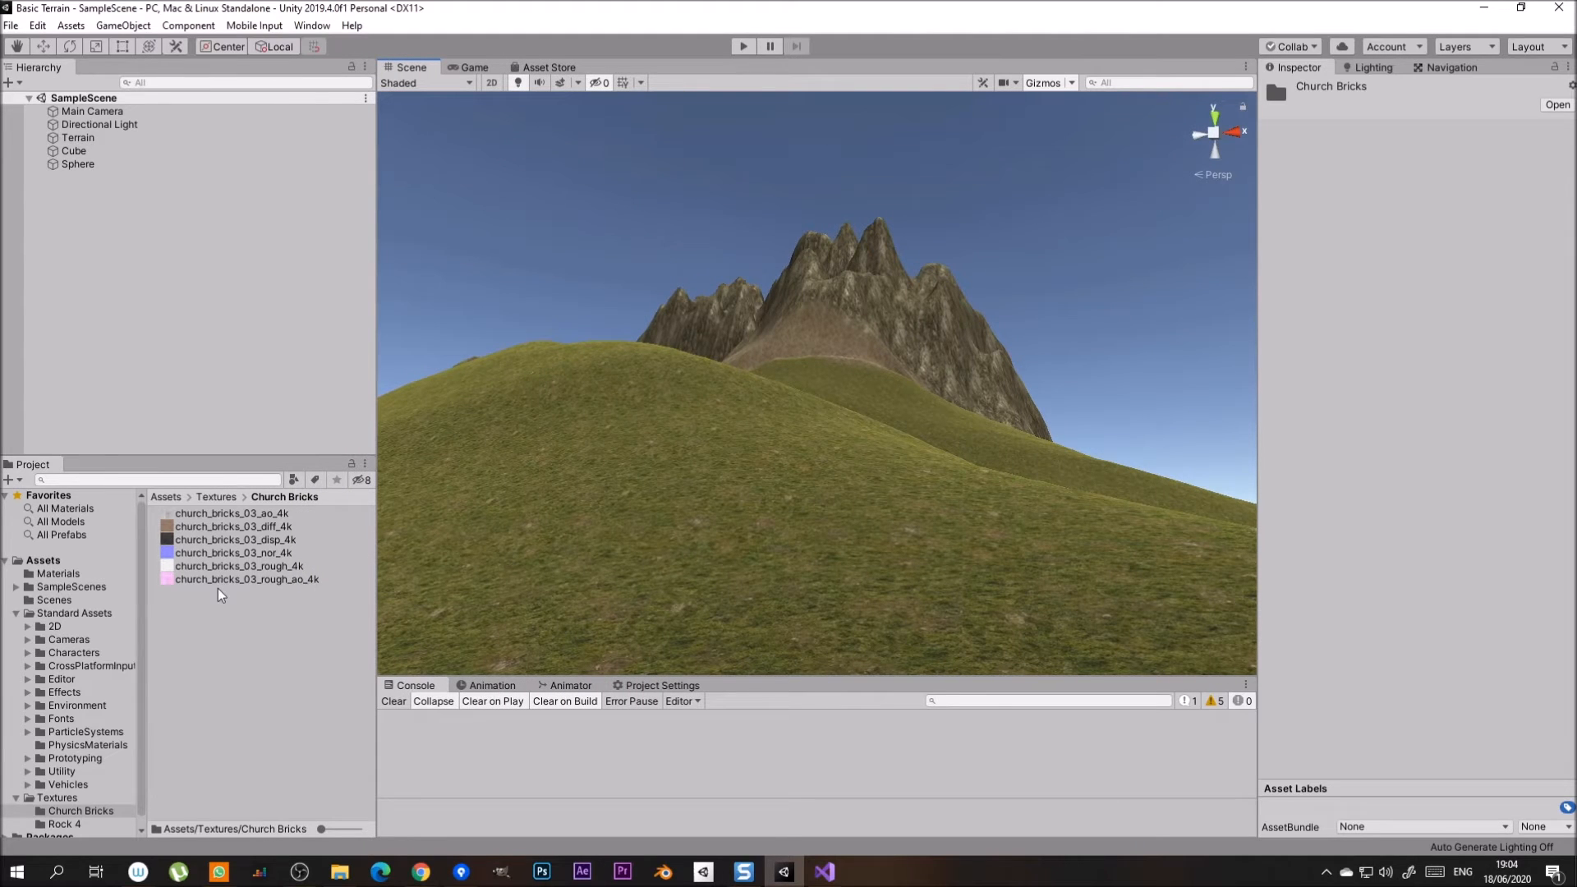
left_click(209, 528)
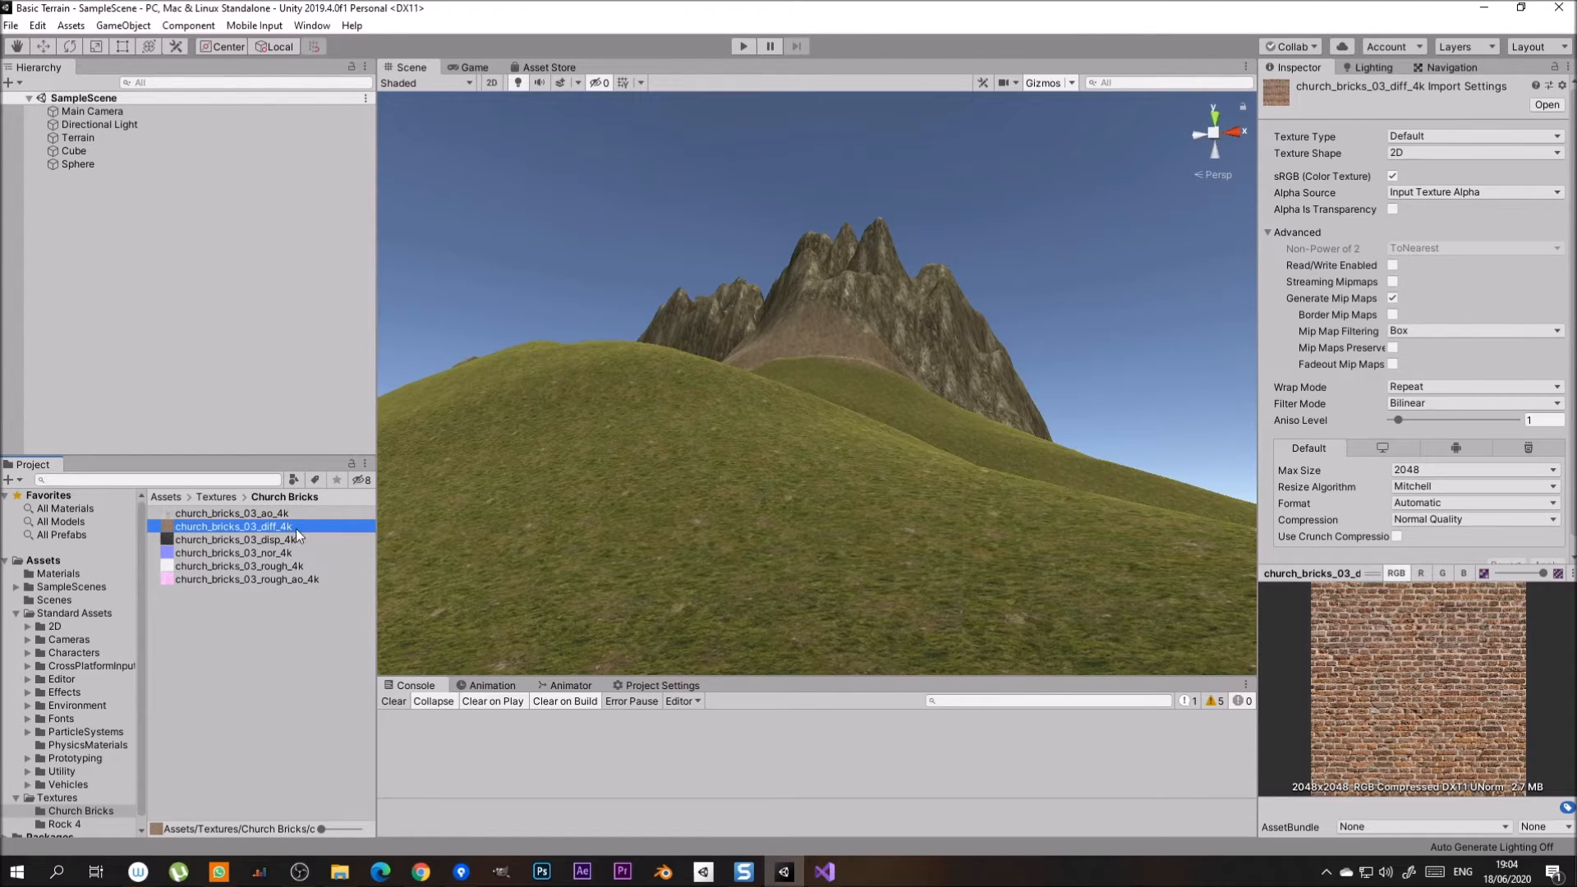
left_click(240, 516)
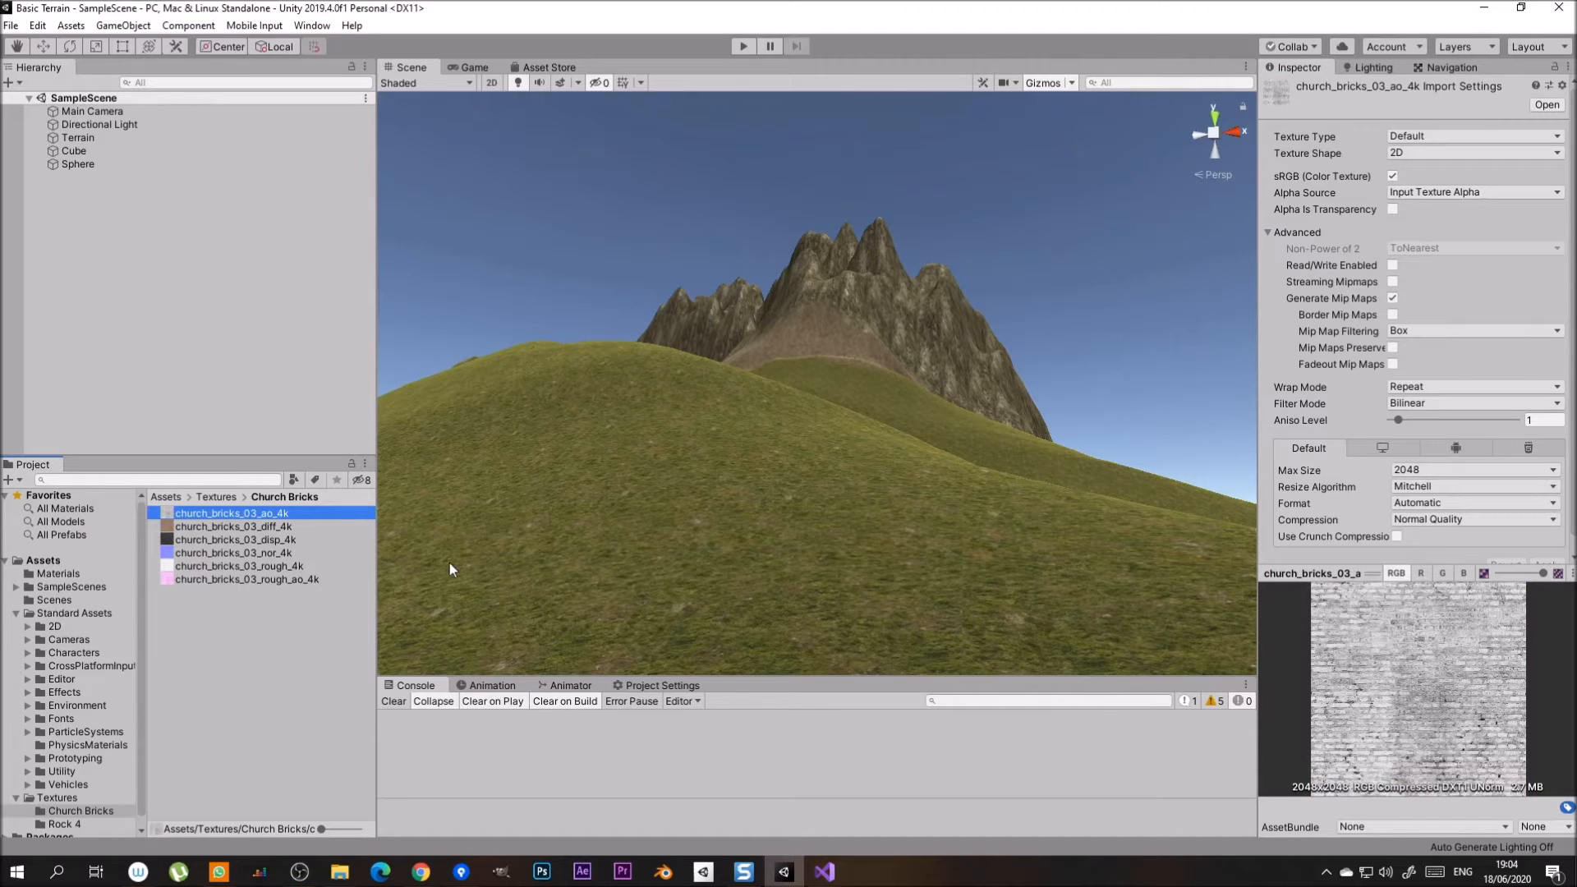
left_click(264, 554)
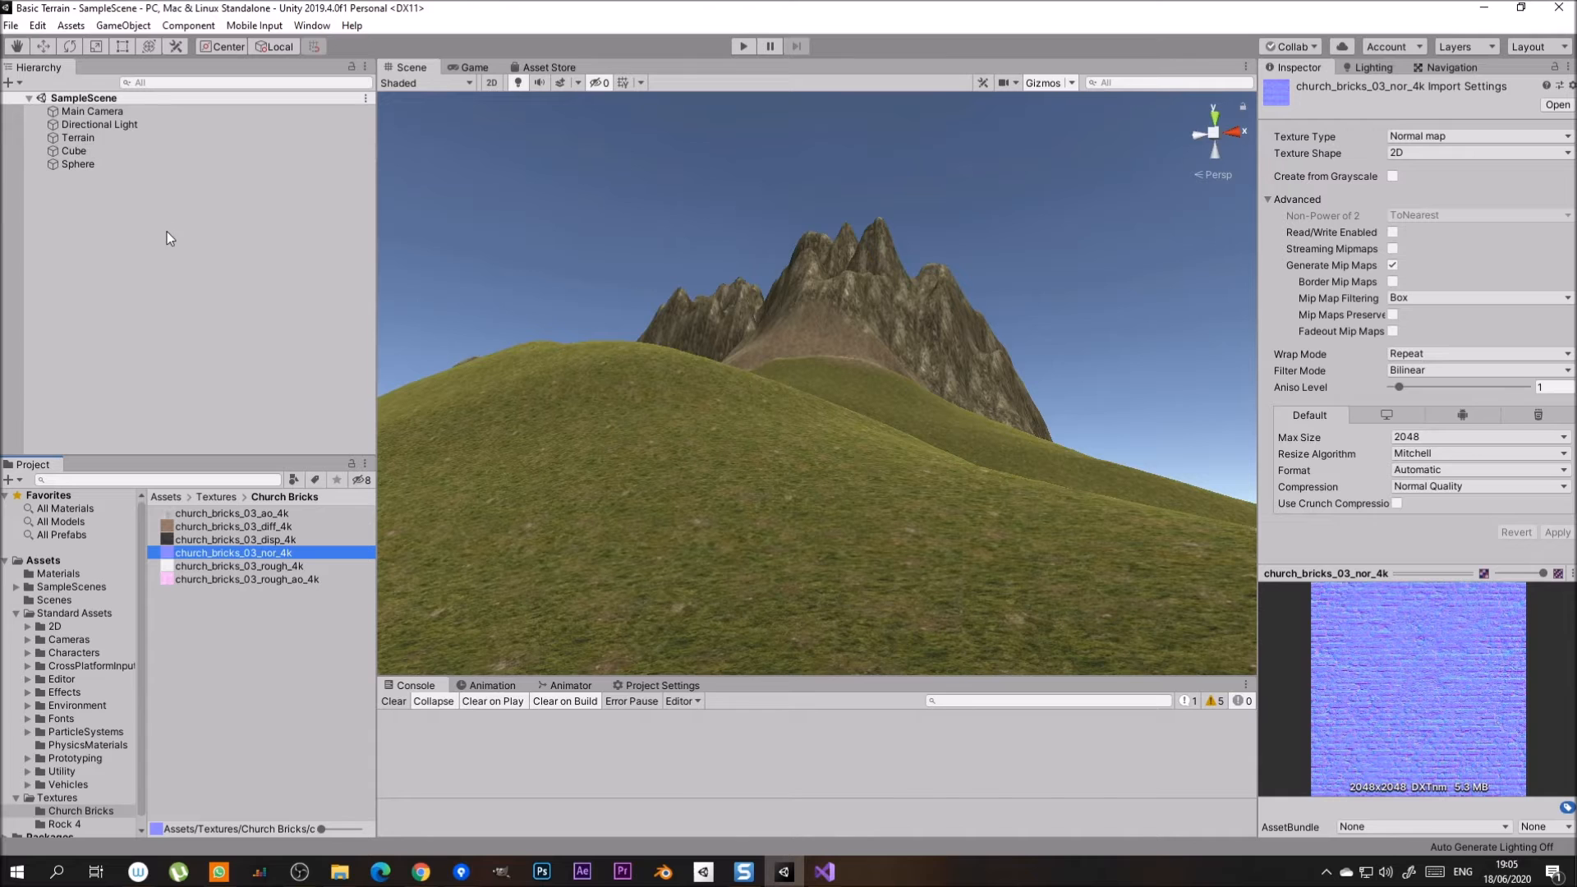
- Open the project's Materials folder
right_click_drag(764, 481, 849, 451)
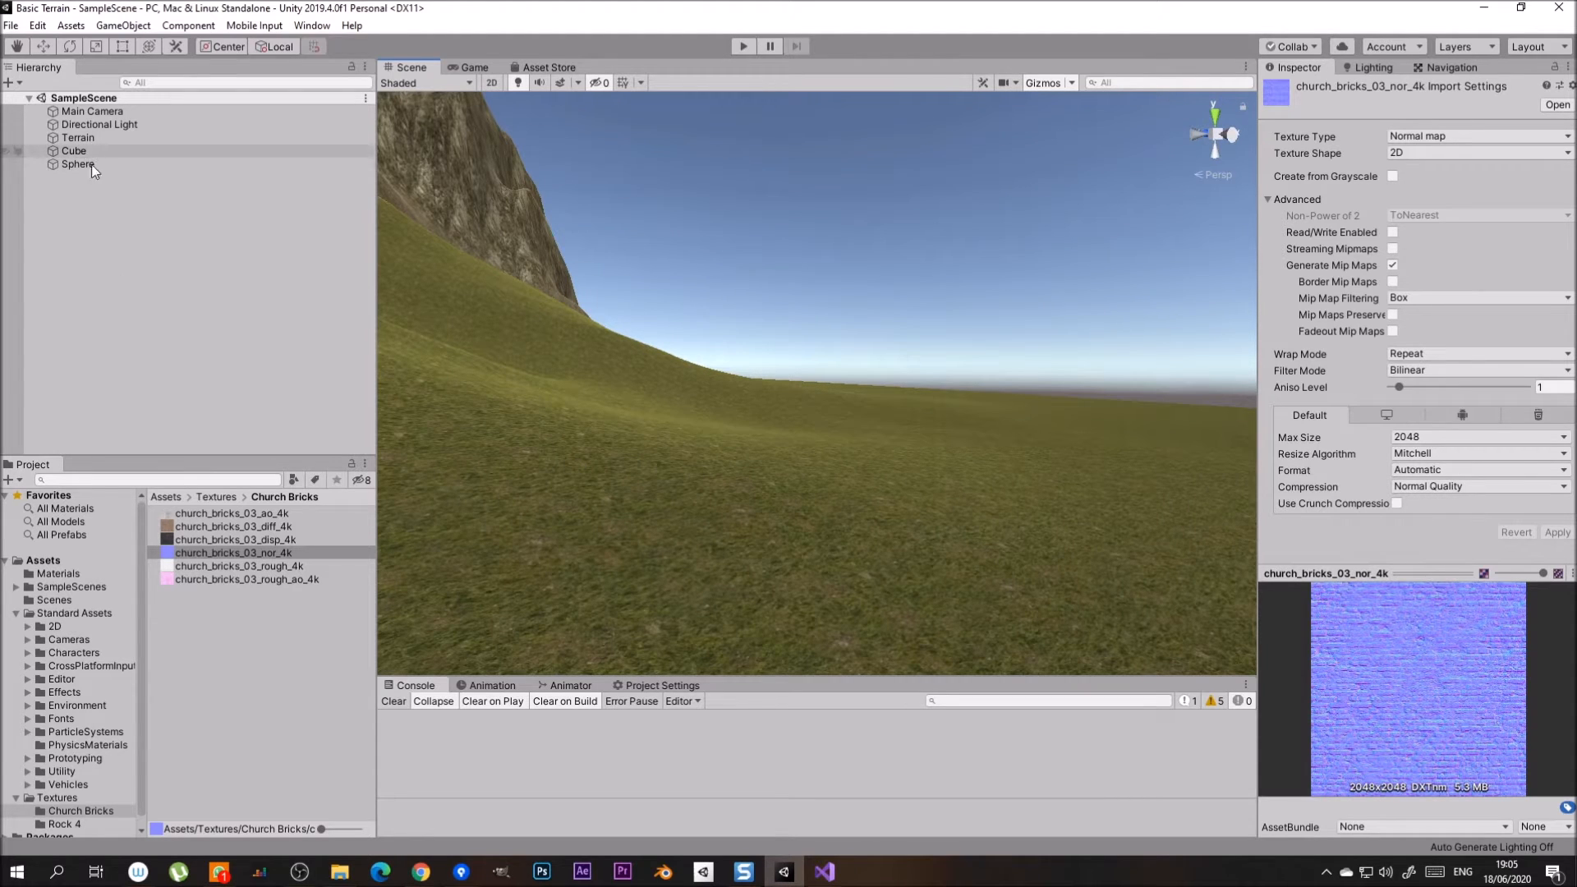
left_click(43, 575)
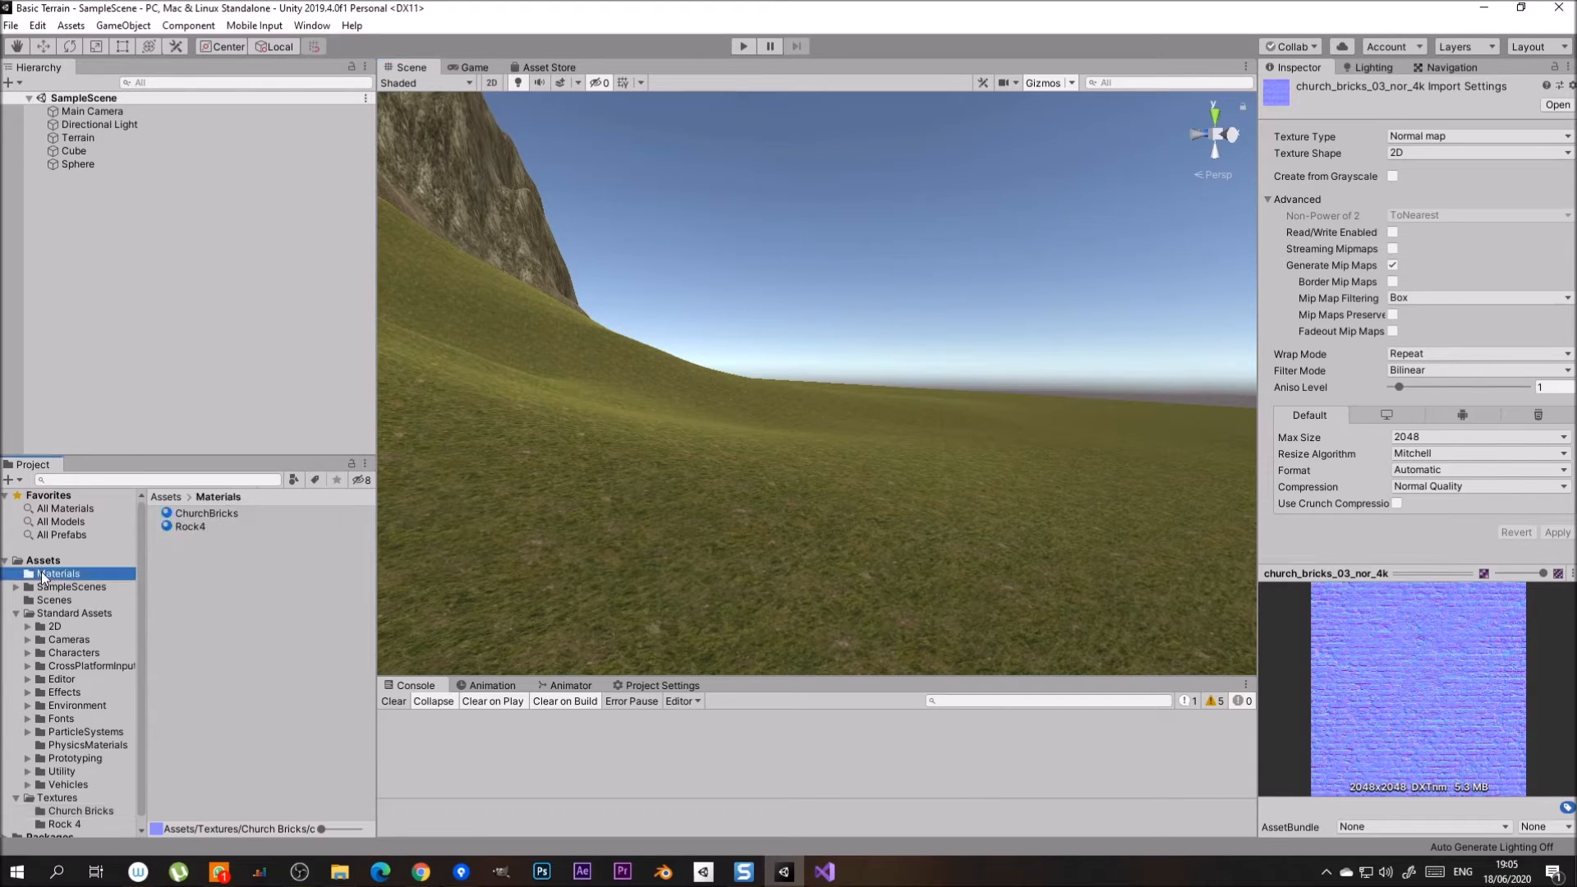
left_click(214, 598)
right_click(224, 580)
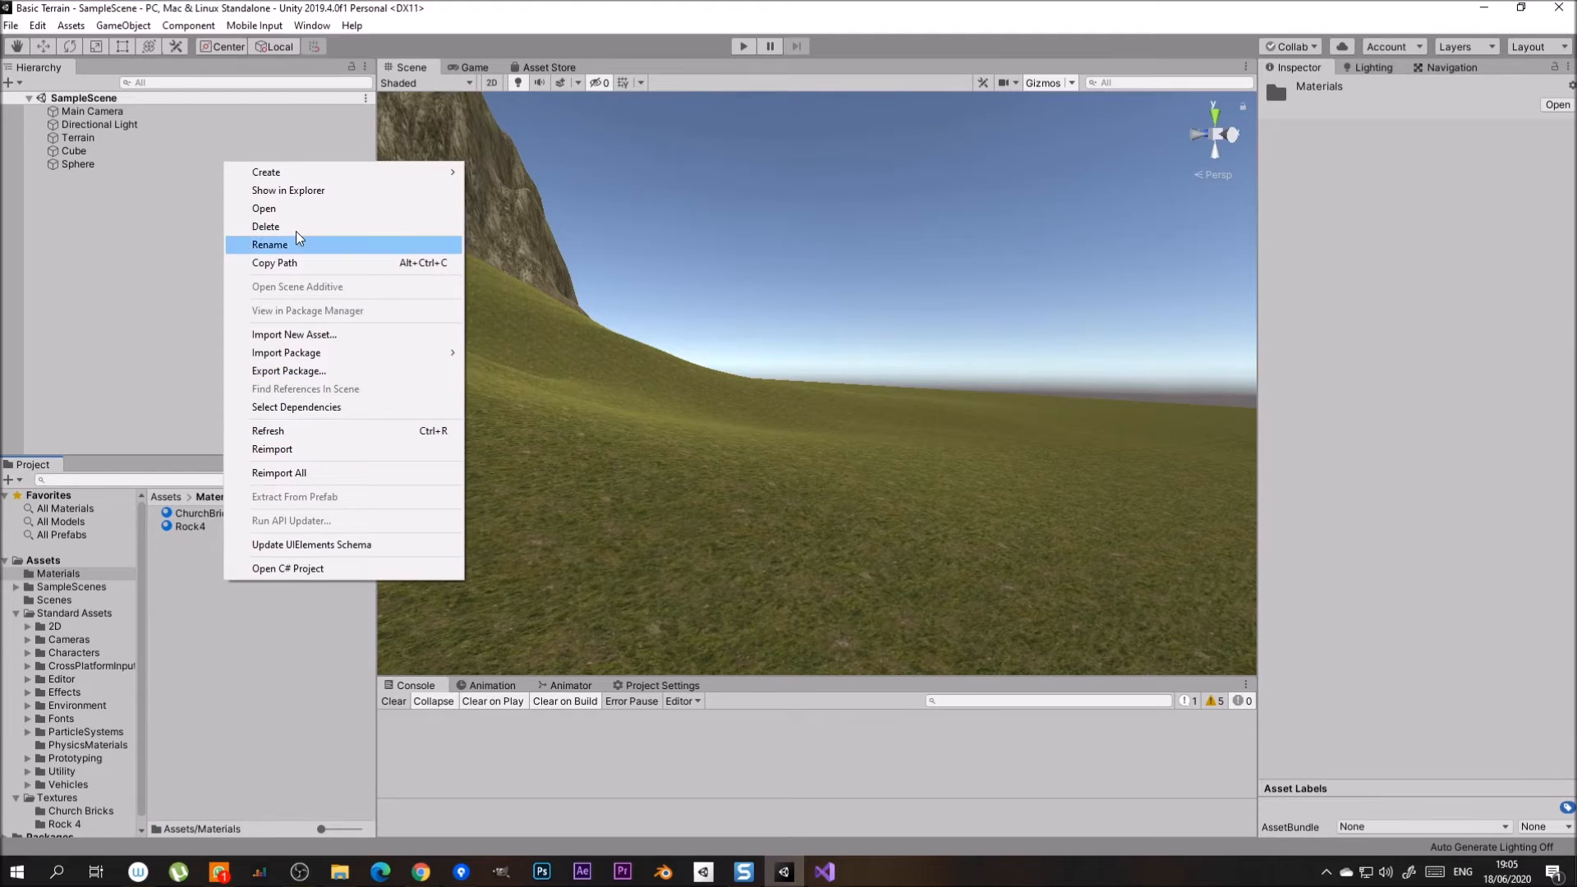
mouse_move(310, 172)
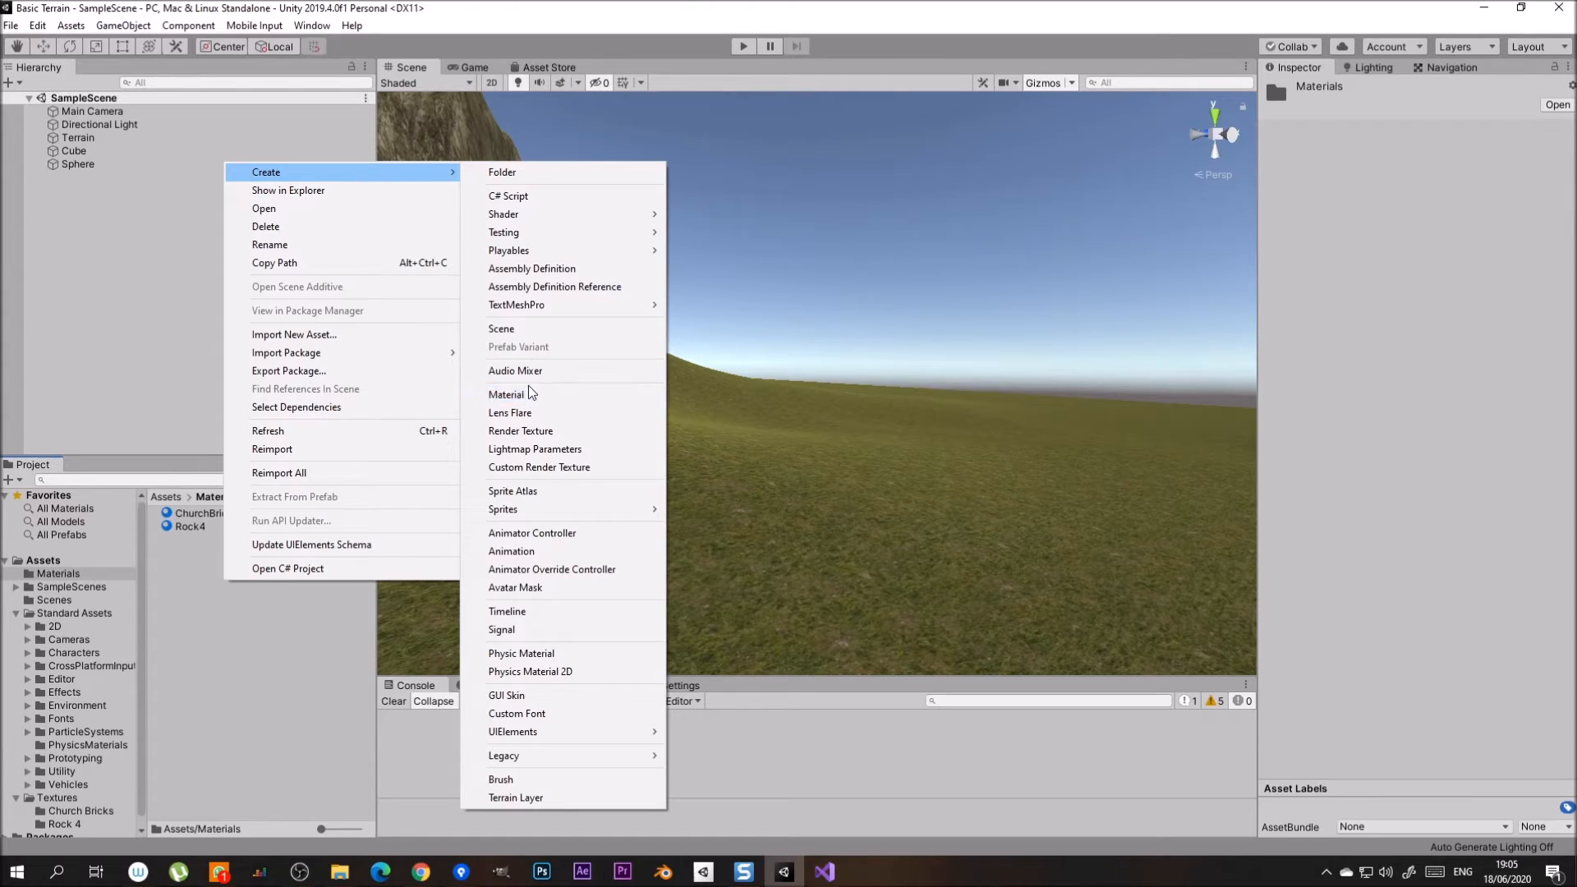
left_click(331, 659)
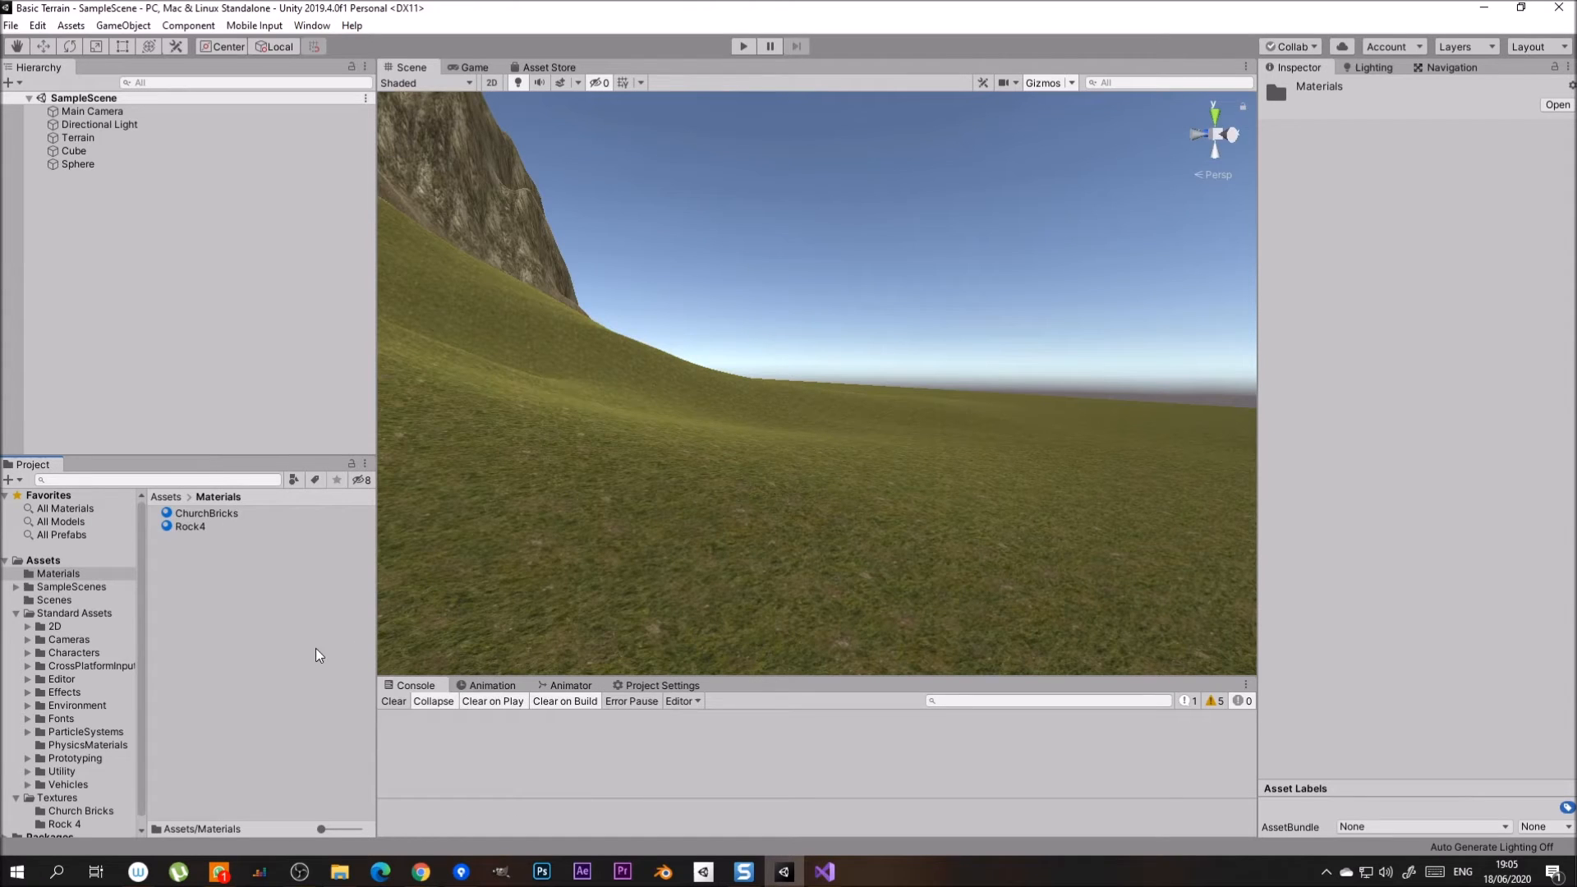
- Select the ChurchBricks material and assign church_bricks_03_diff_4k from the Church Bricks textures to its Albedo map
left_click(209, 515)
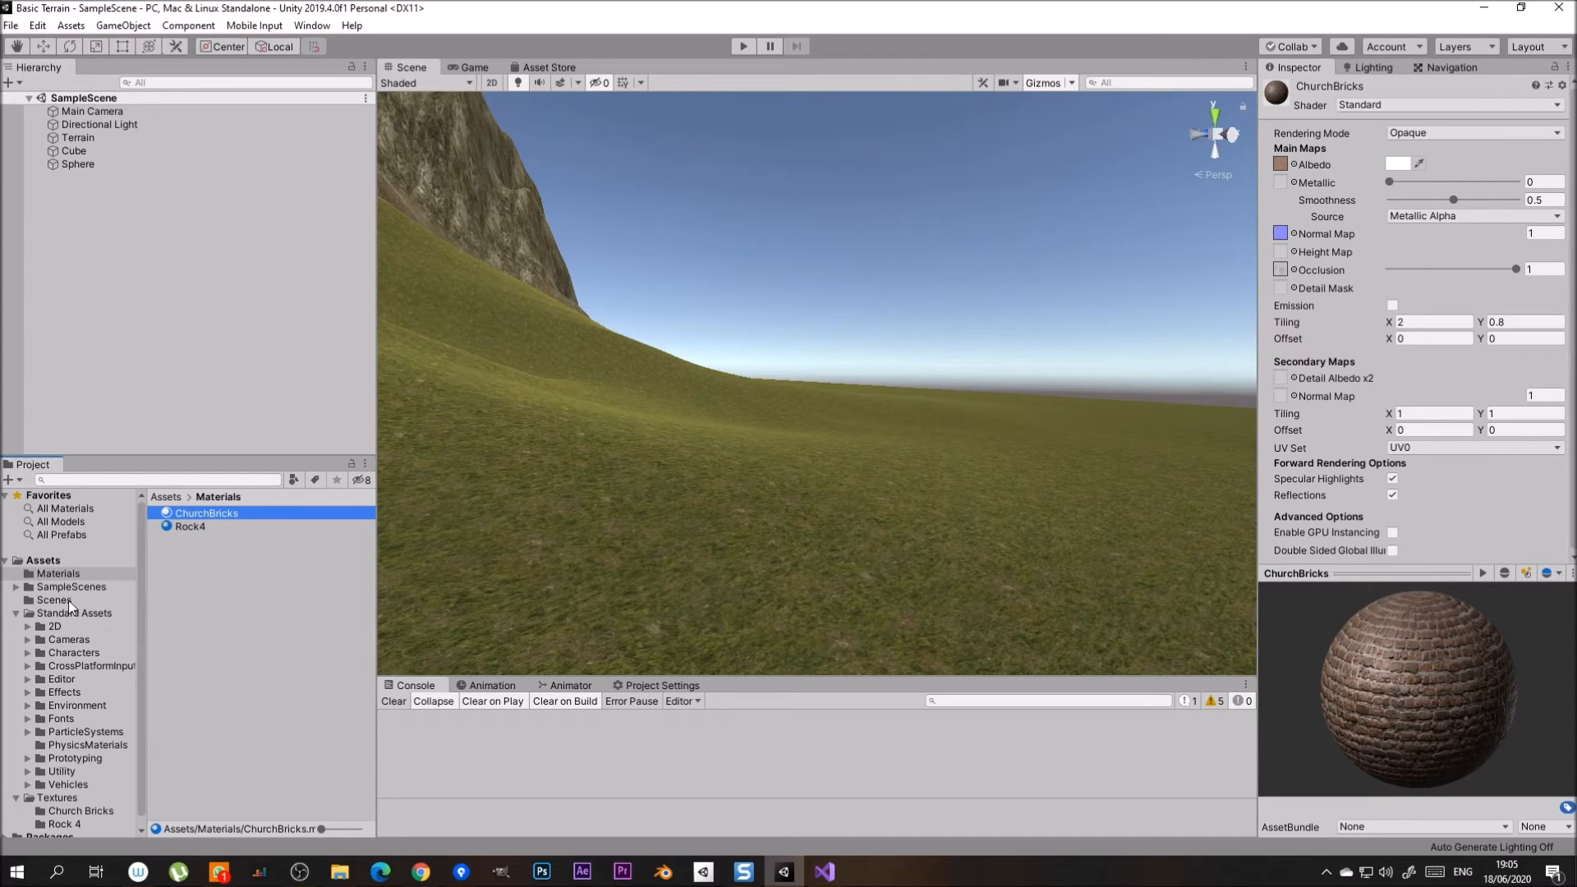
scroll(72, 610, "down", 1)
left_click(69, 802)
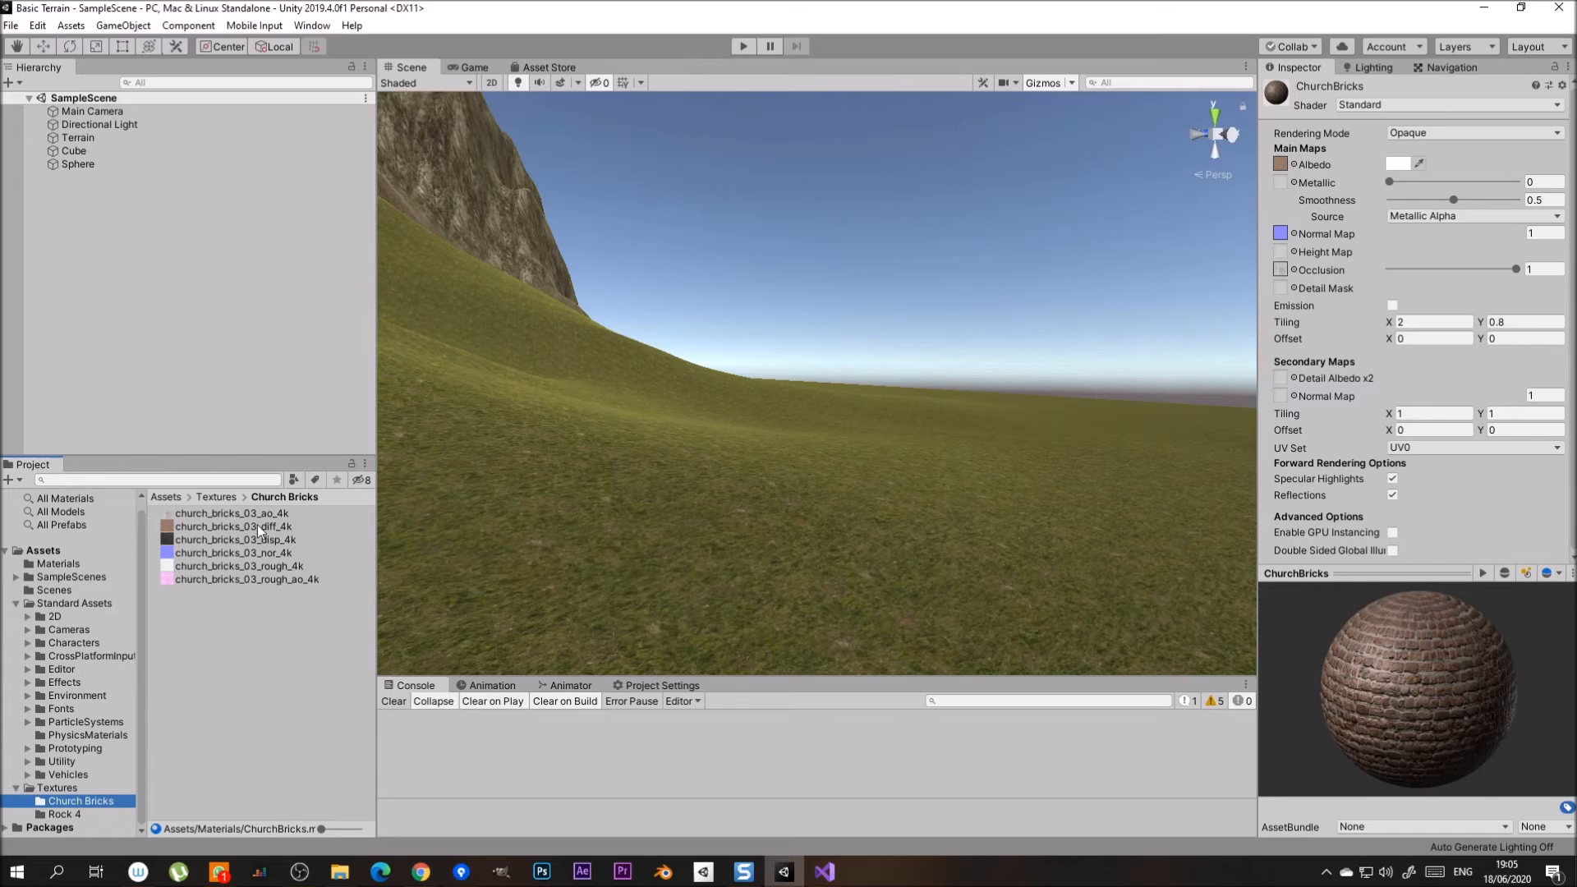
left_click_drag(224, 527, 1294, 164)
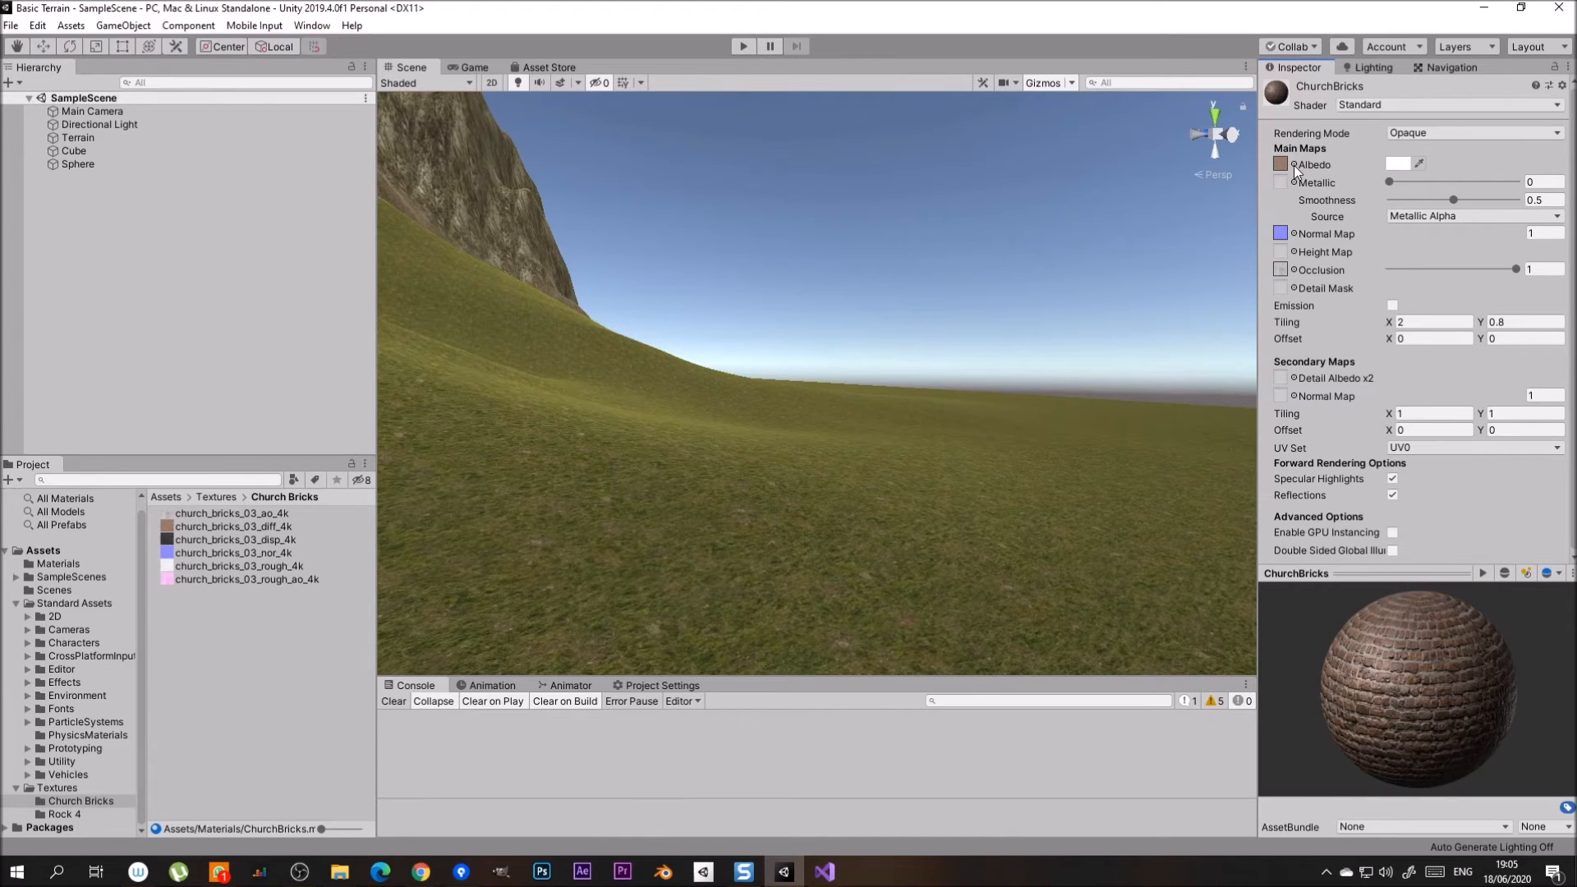
- Browse the texture choices for the Albedo map, search for "church" and choose church_bricks_03_diff_4k
left_click(1294, 165)
scroll(782, 306, "down", 3)
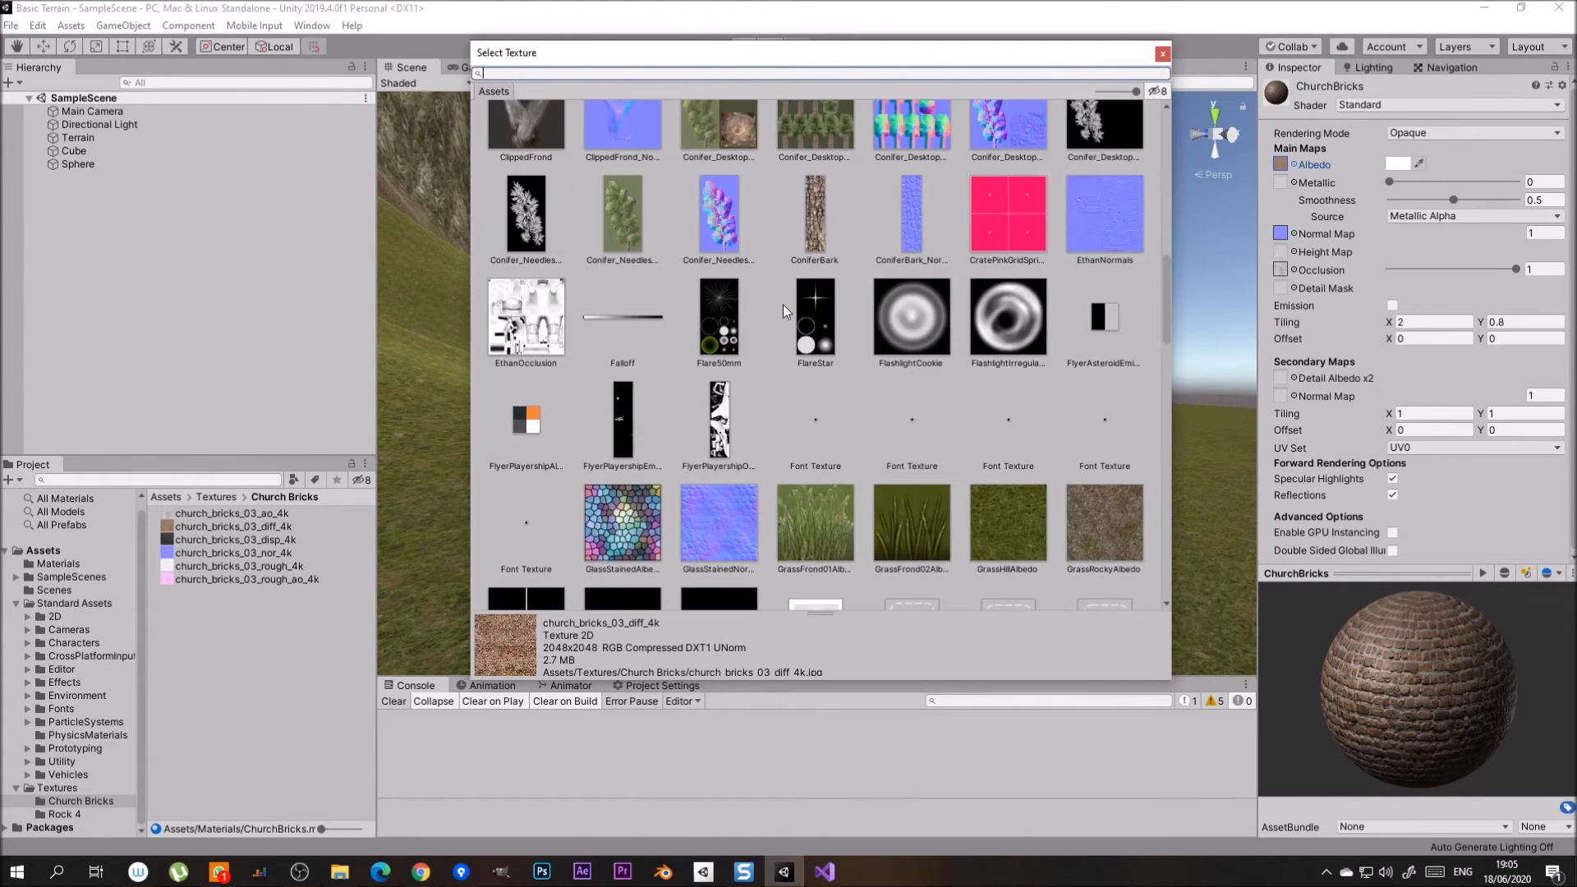
scroll(964, 415, "up", 2)
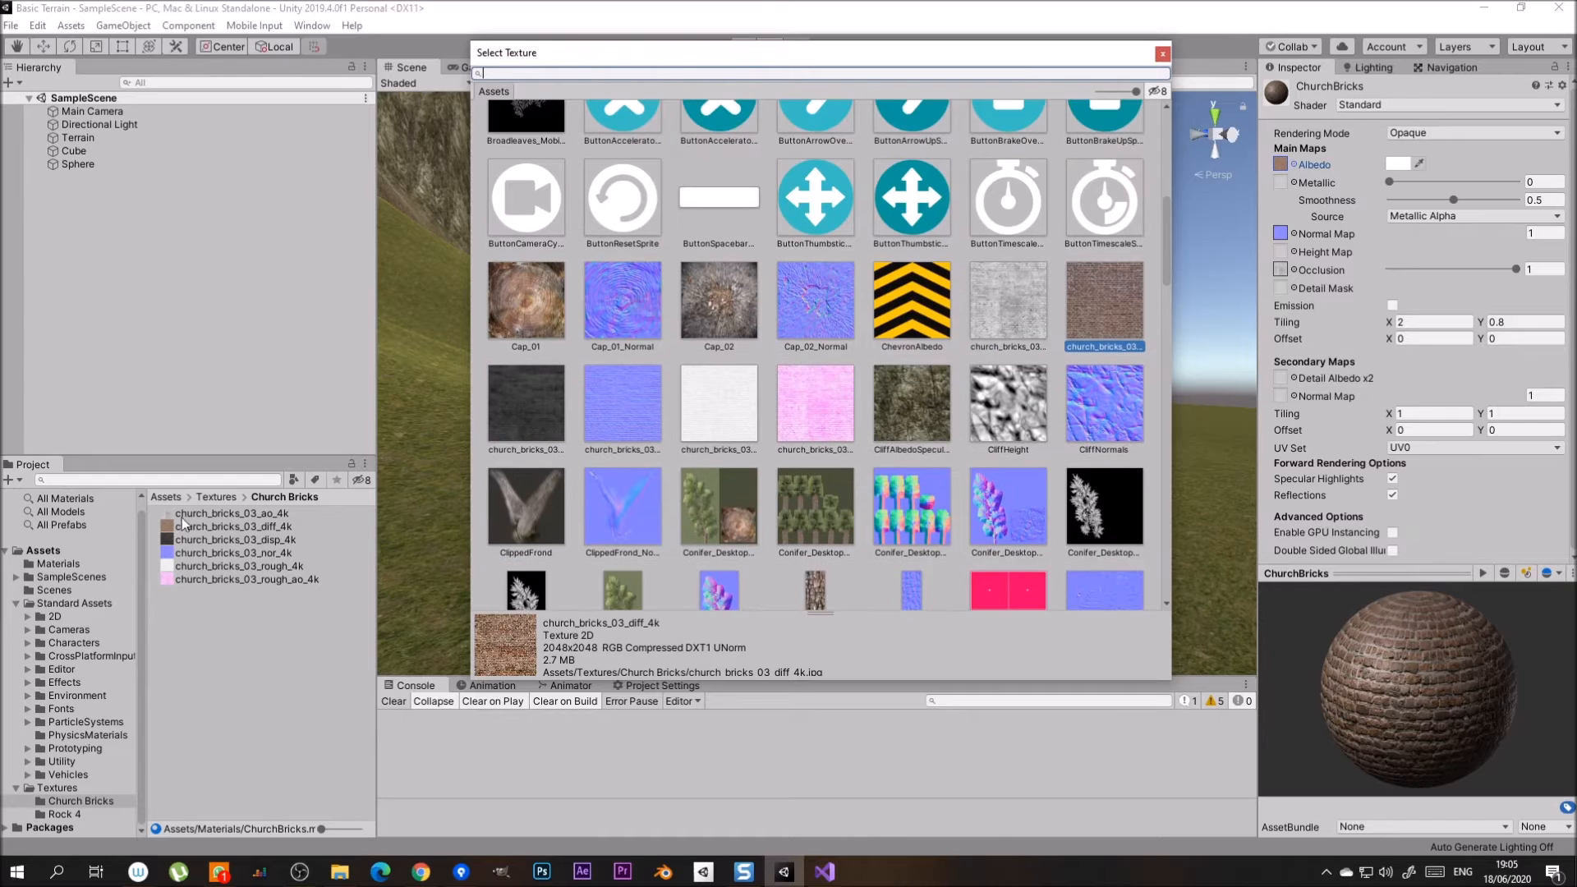
type("church")
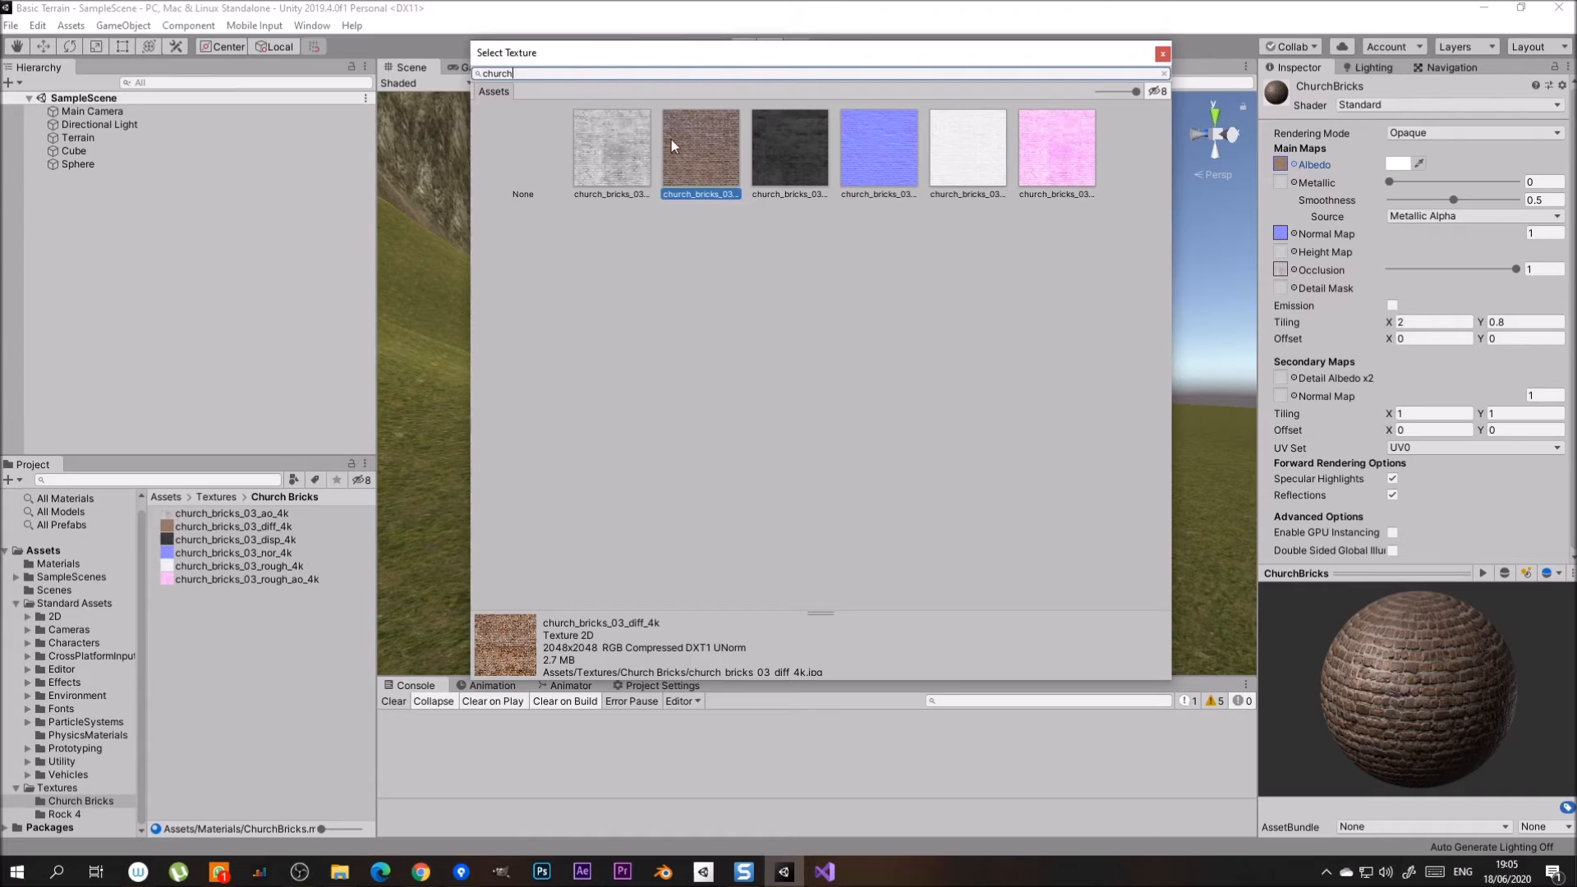
double_click(694, 139)
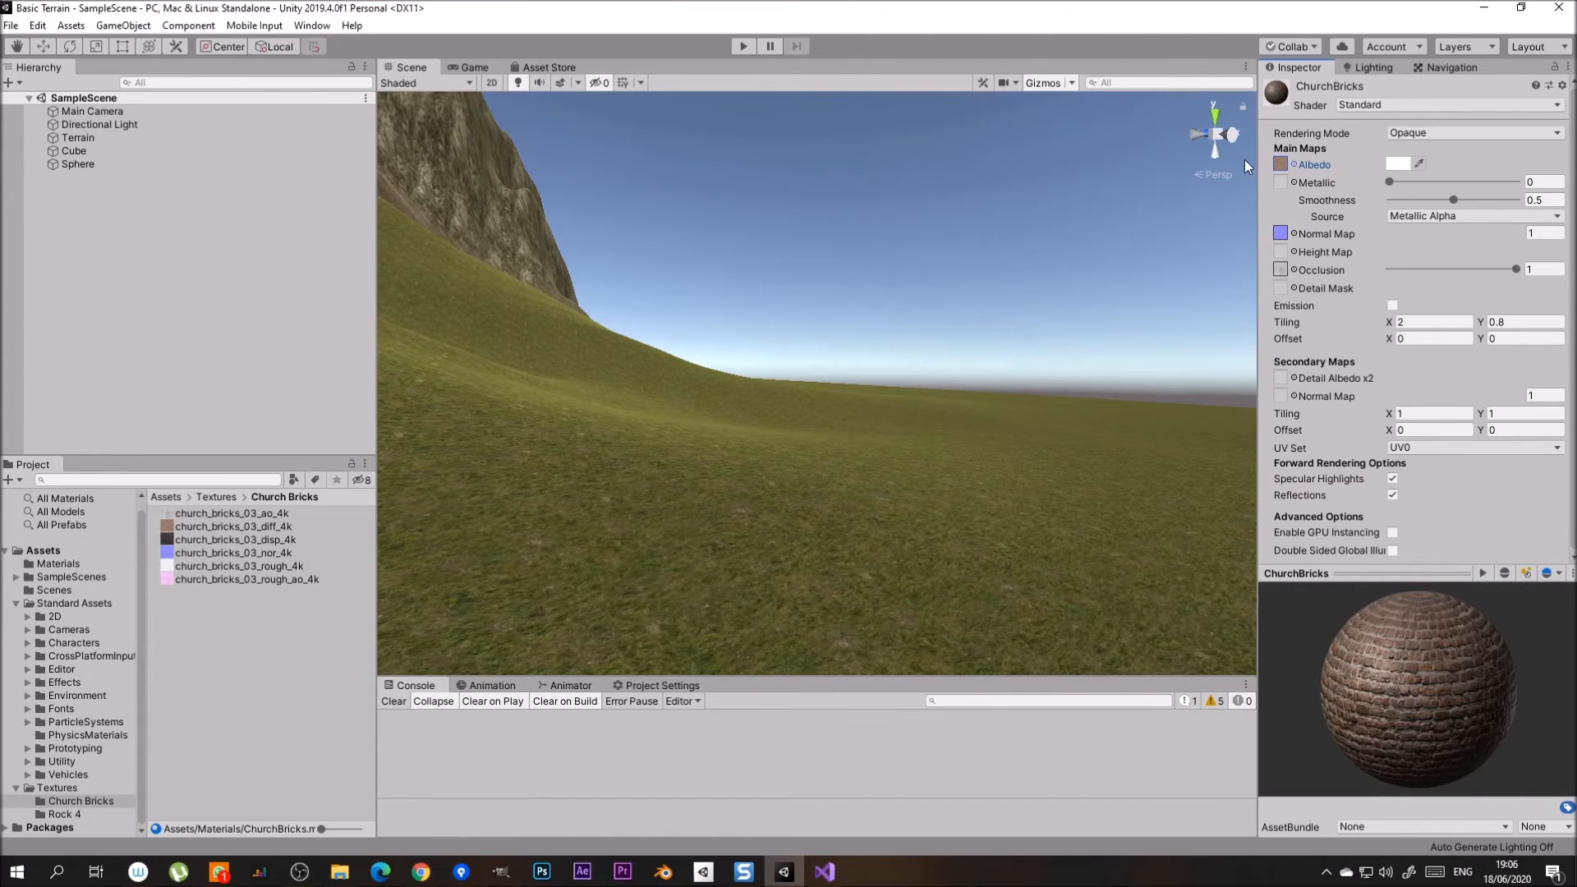
- Search the Occlusion map's texture choices for "church" and close the selection without picking another texture
left_click(1295, 269)
type("church")
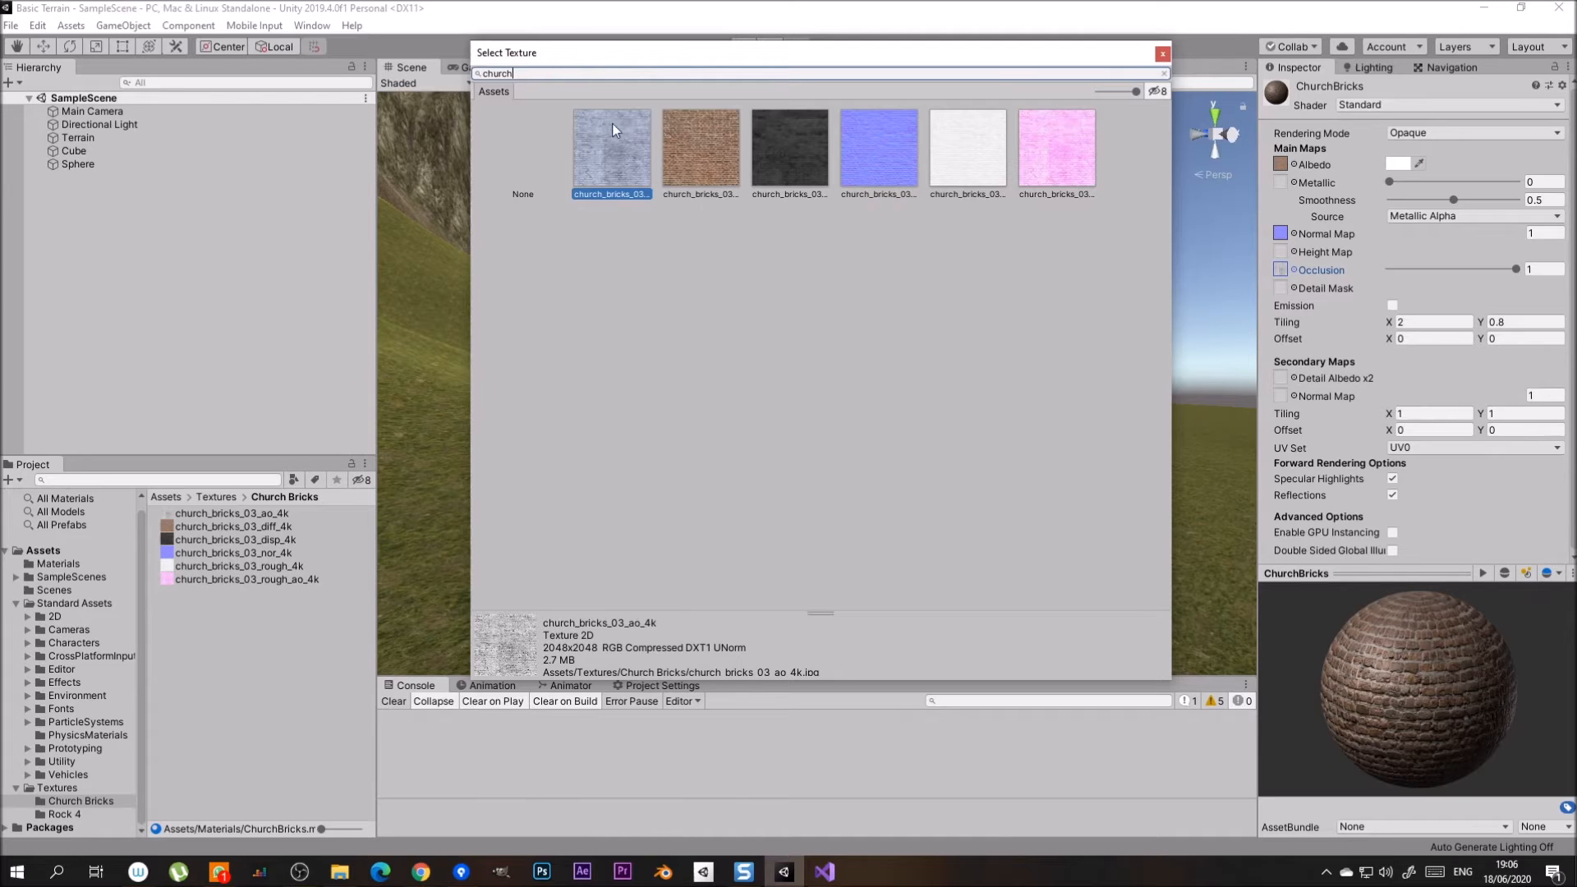
left_click(1163, 53)
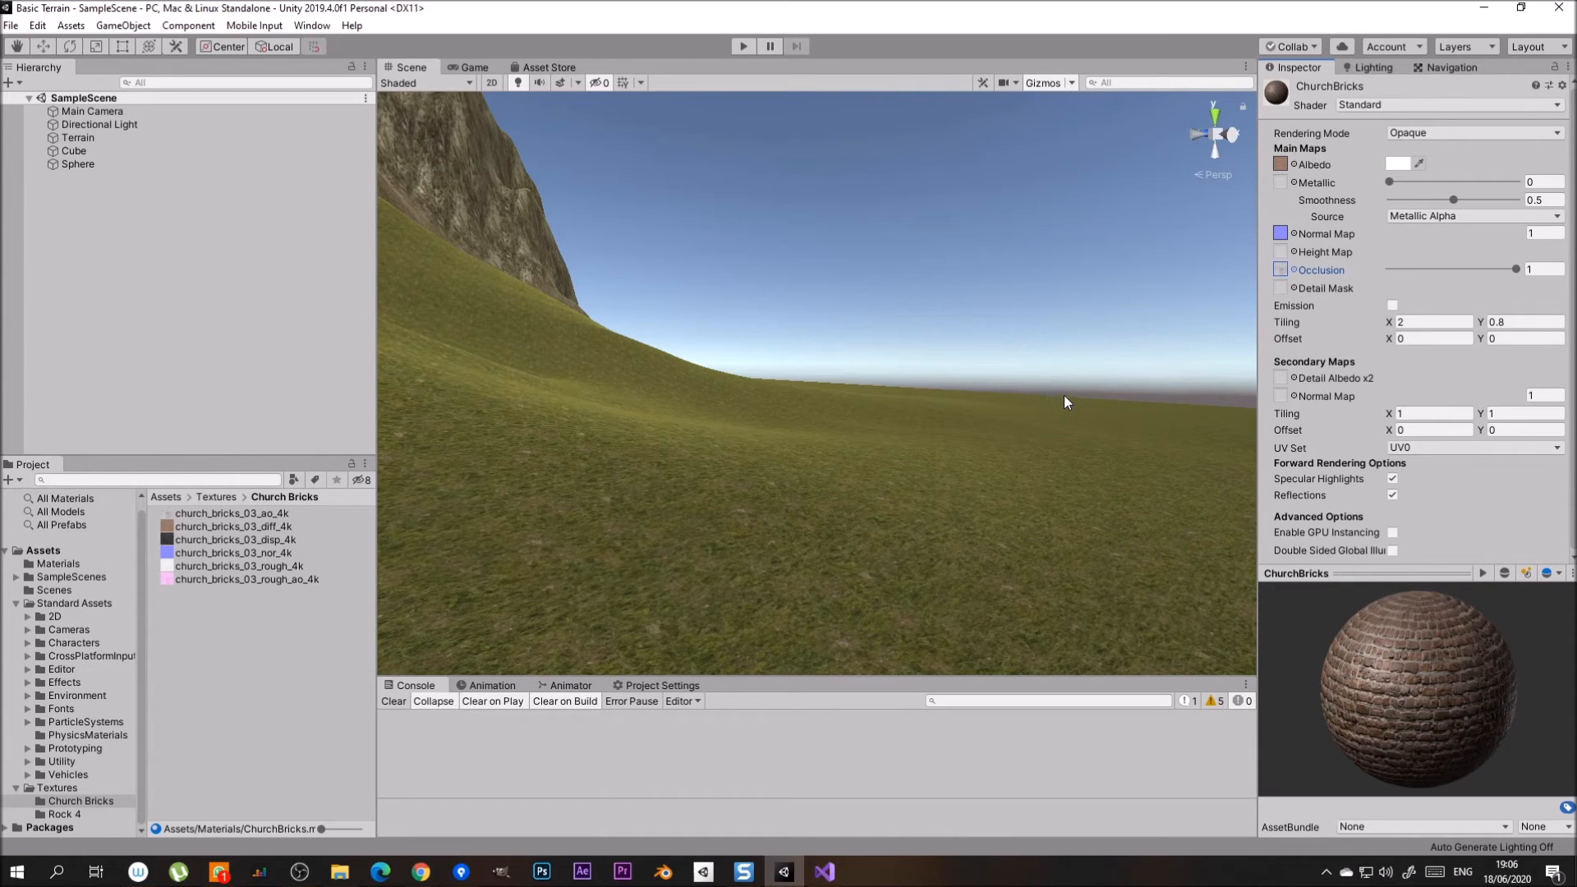
- Add a new cube to the scene
left_click(78, 216)
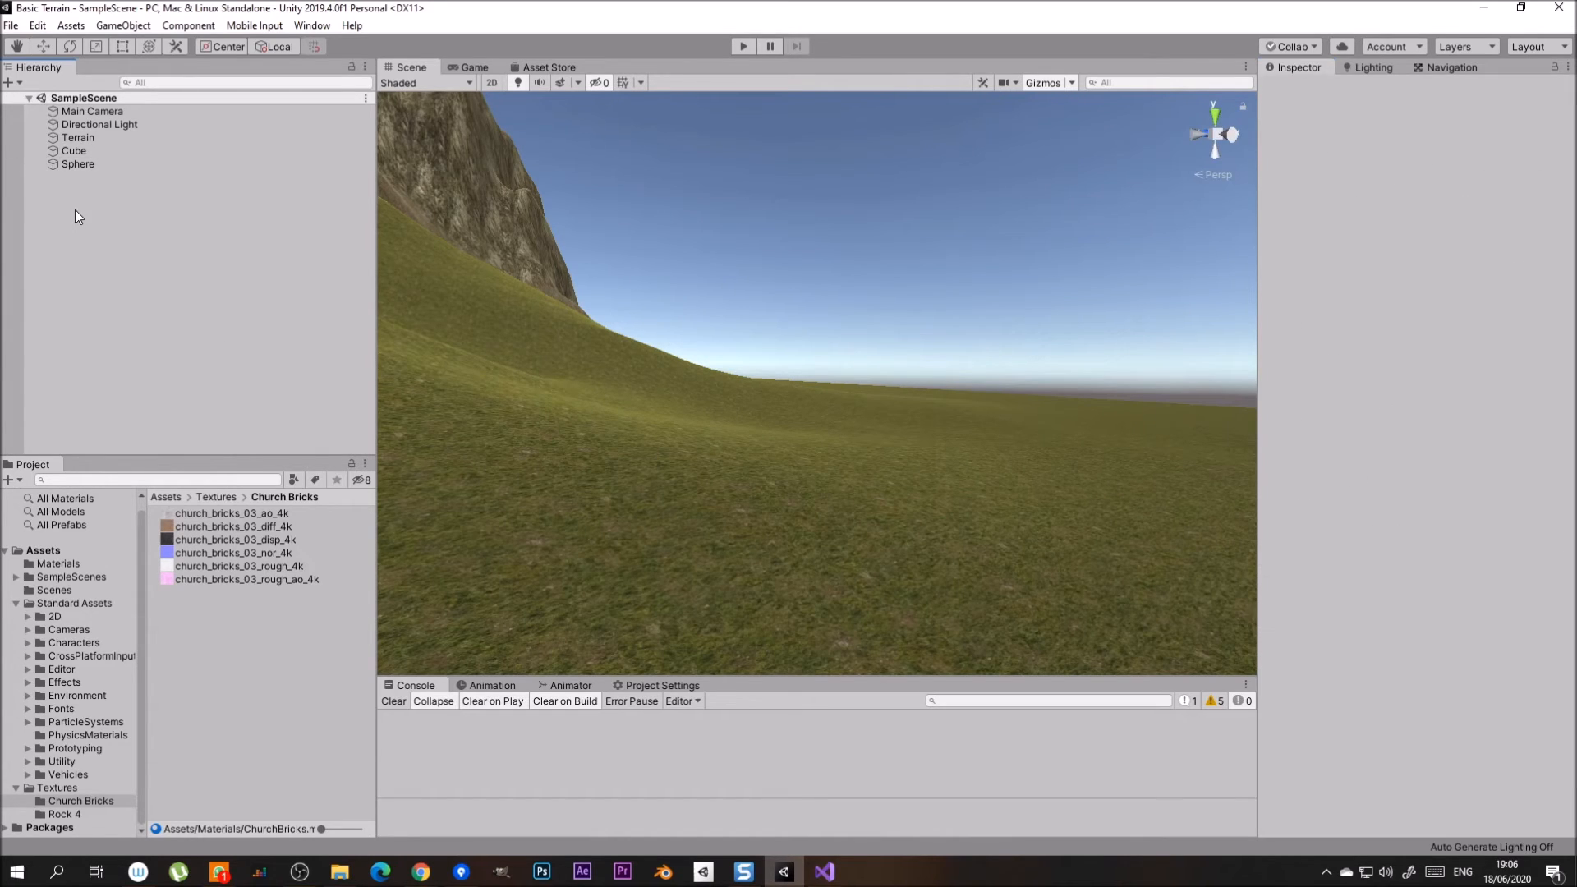
right_click(83, 209)
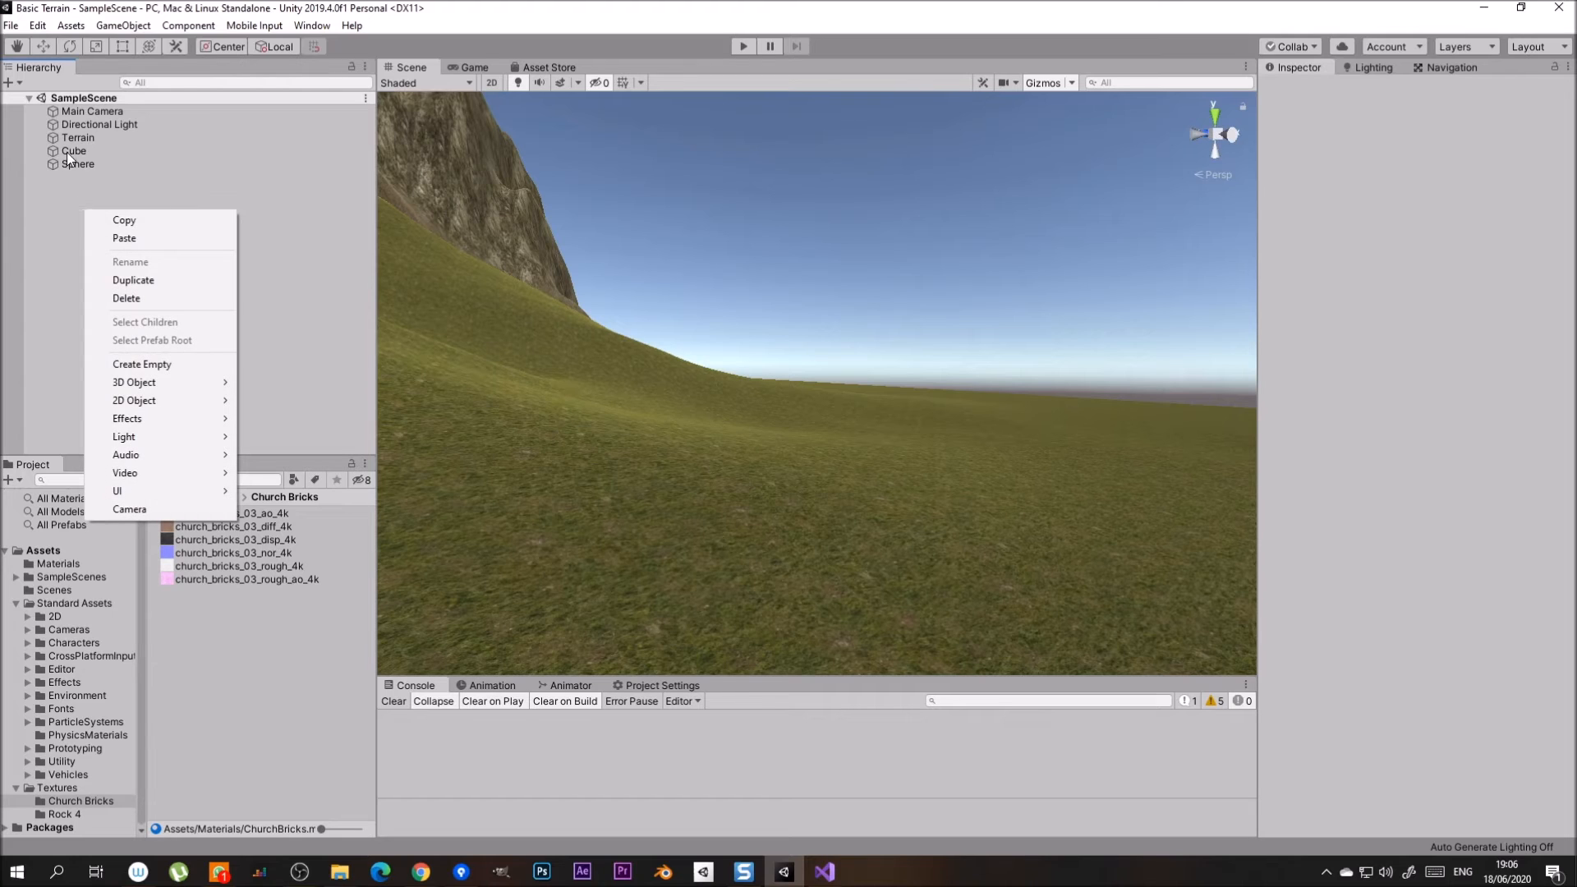
mouse_move(153, 385)
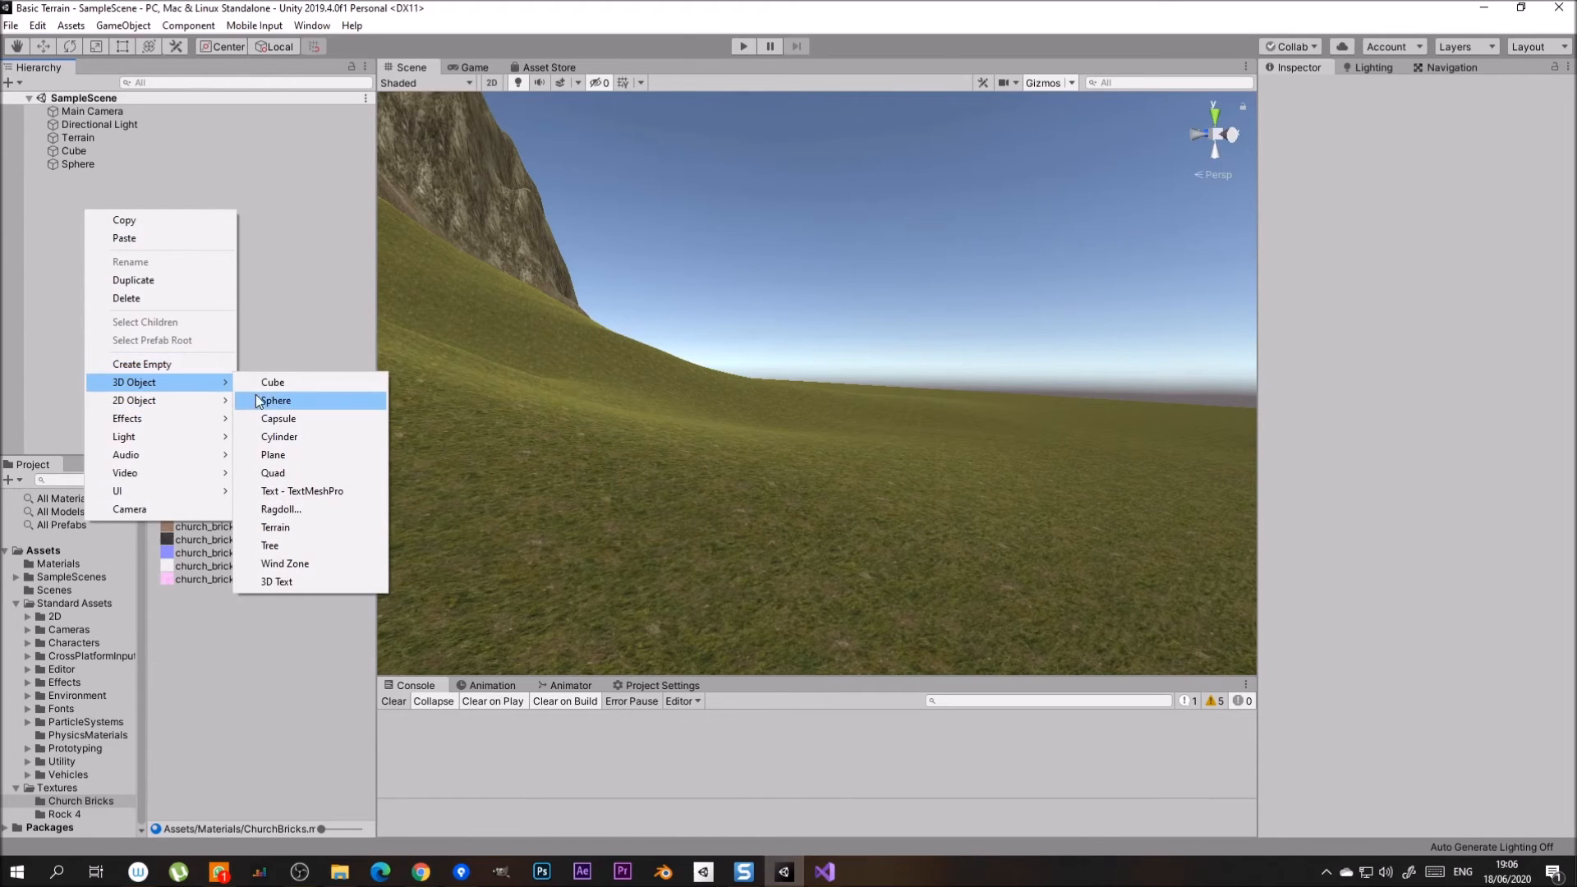
left_click(266, 384)
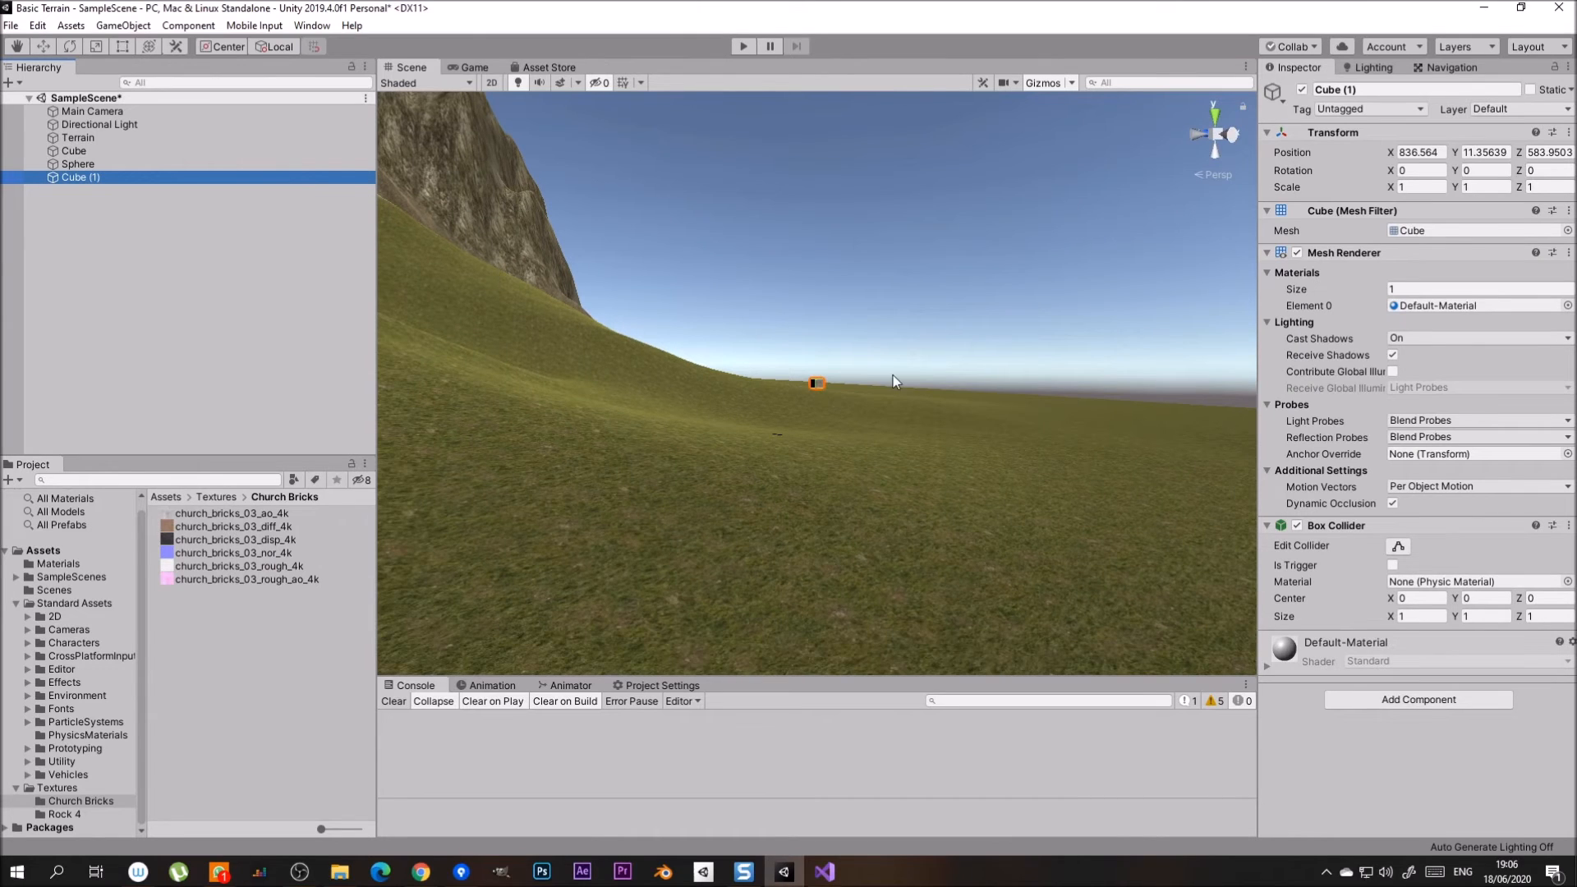
- Move the new cube across the grass to about X 850.14, Y 5.72, Z 558.35
middle_click_drag(826, 372, 809, 491)
key("w")
left_click_drag(796, 498, 996, 429)
middle_click_drag(996, 429, 739, 442)
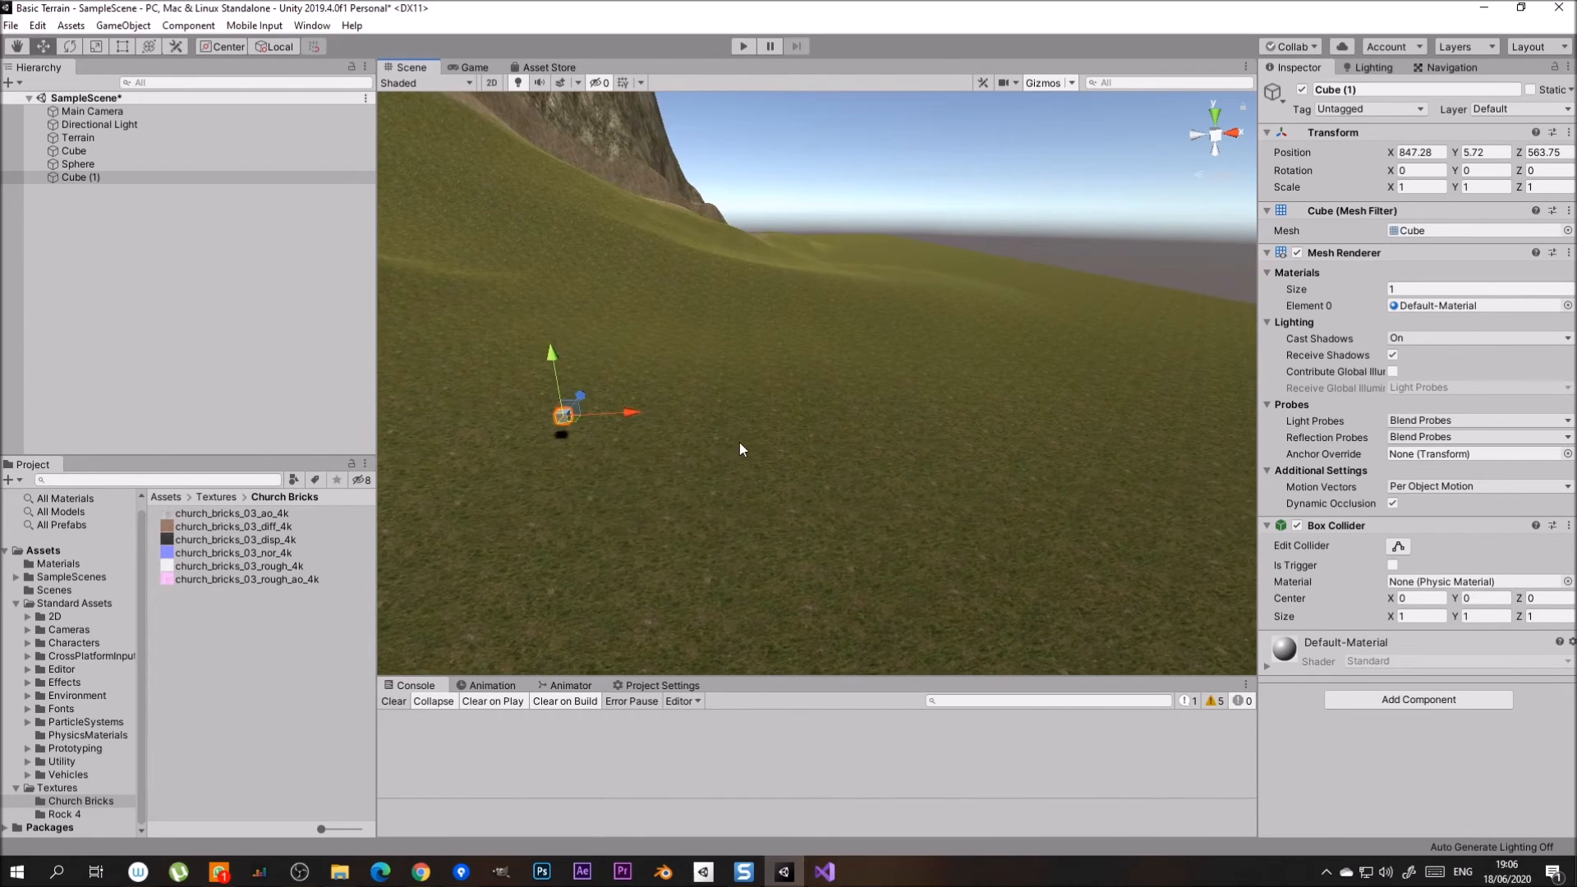
right_click_drag(740, 442, 672, 406)
left_click_drag(769, 455, 777, 478)
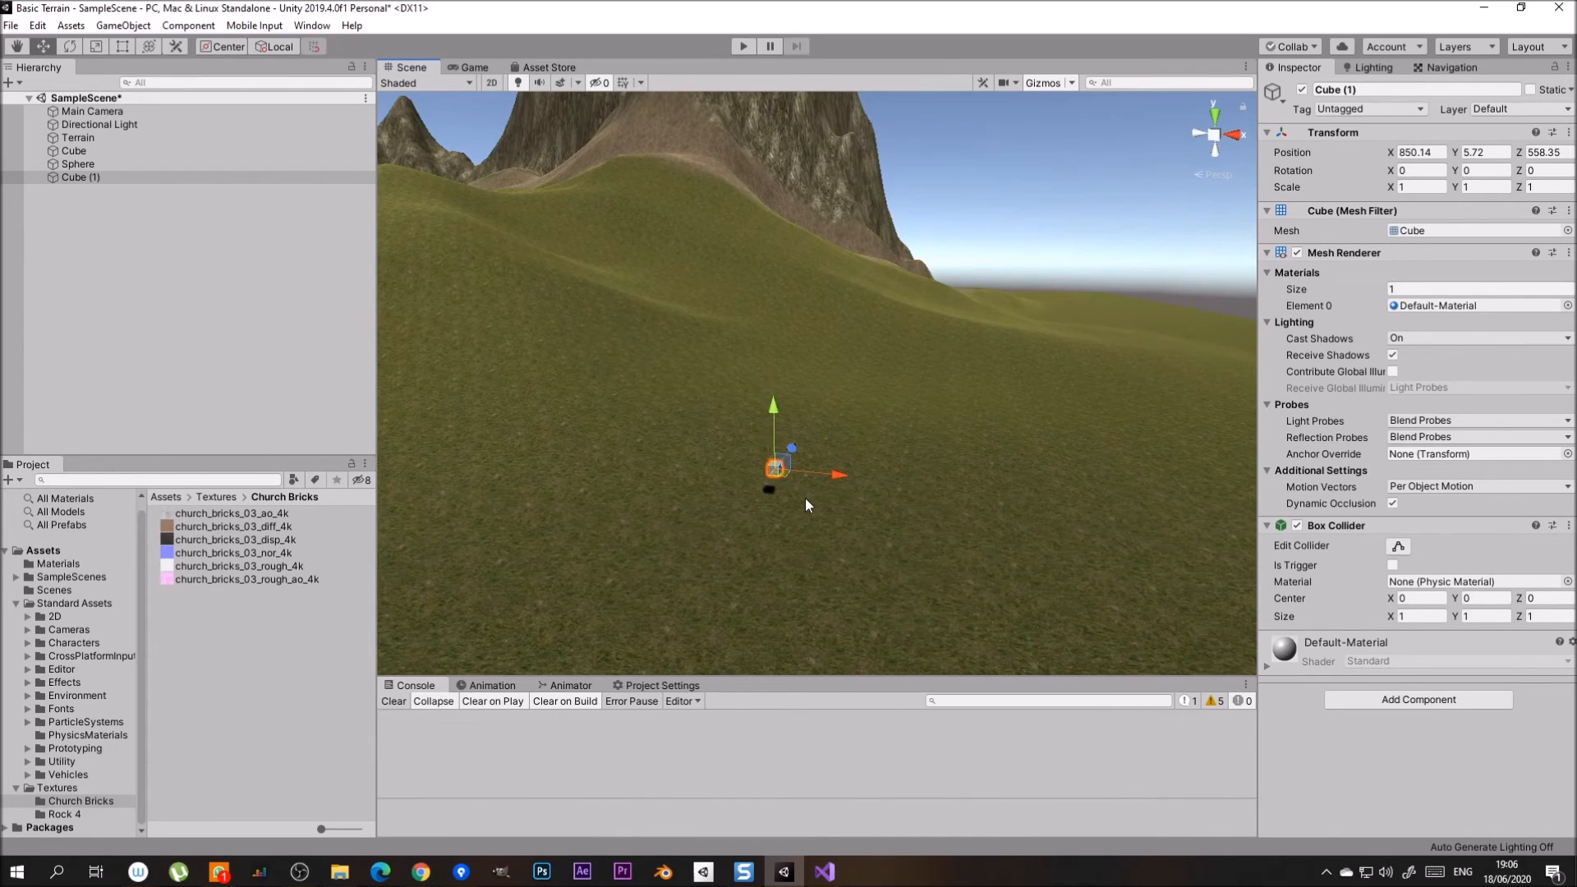
- Scale the new cube into a wall about 13.7 wide on X and 7.35 high on Y
key("r")
left_click_drag(841, 476, 1056, 497)
left_click_drag(845, 471, 961, 493)
left_click_drag(771, 413, 769, 317)
left_click_drag(769, 410, 763, 333)
scroll(809, 482, "up", 1)
scroll(806, 482, "up", 4)
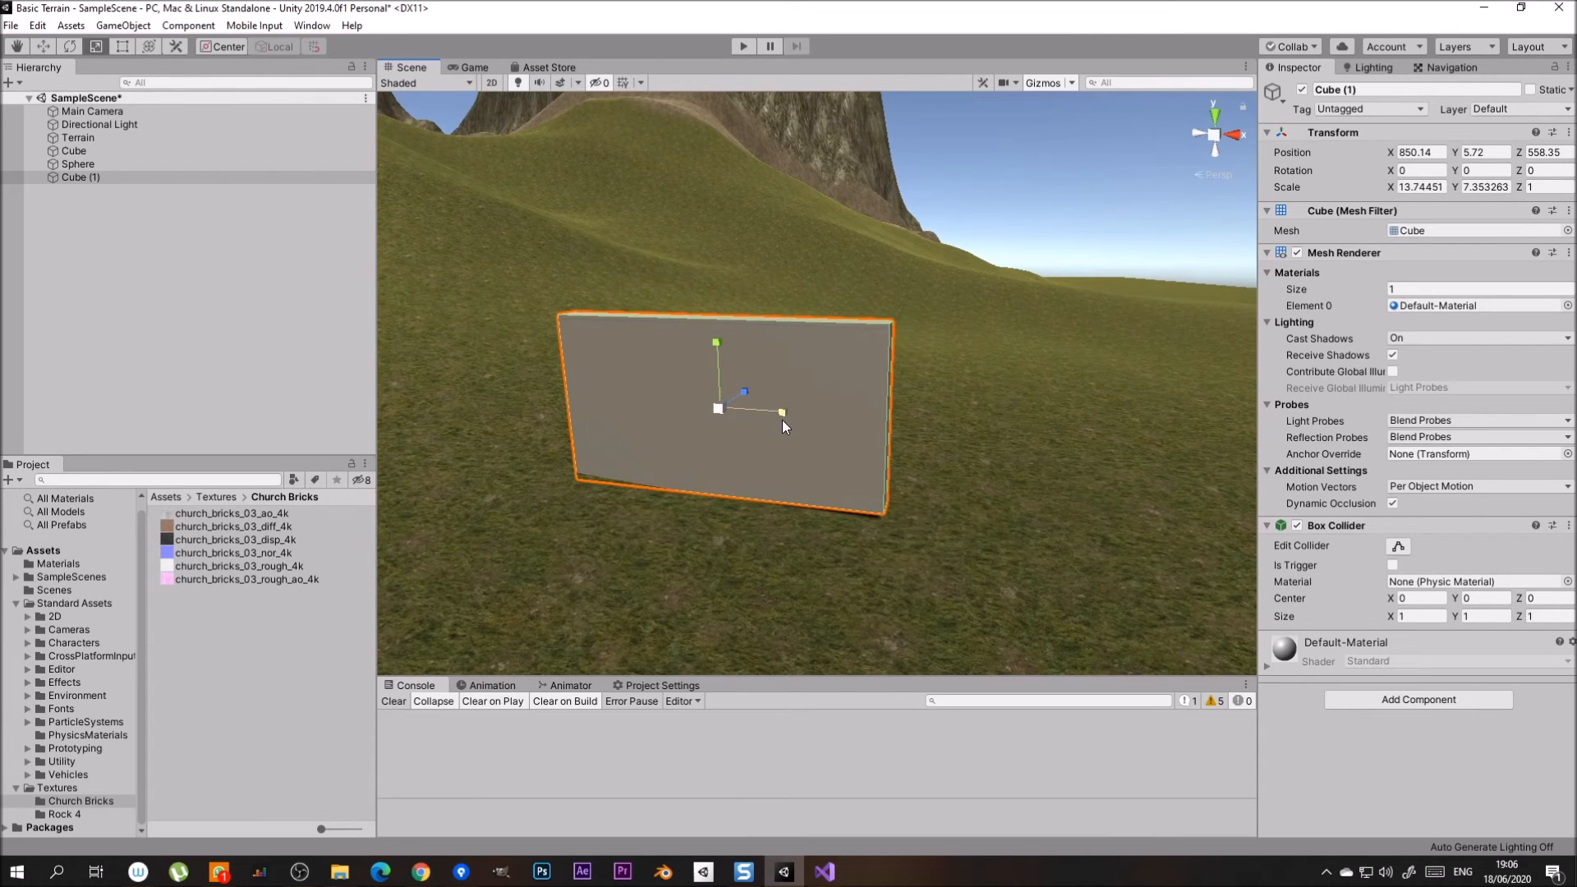
- Lower the wall slightly onto the grass and move the selection to the terrain
key("w")
left_click_drag(714, 338, 748, 362)
key("e")
left_click(702, 546)
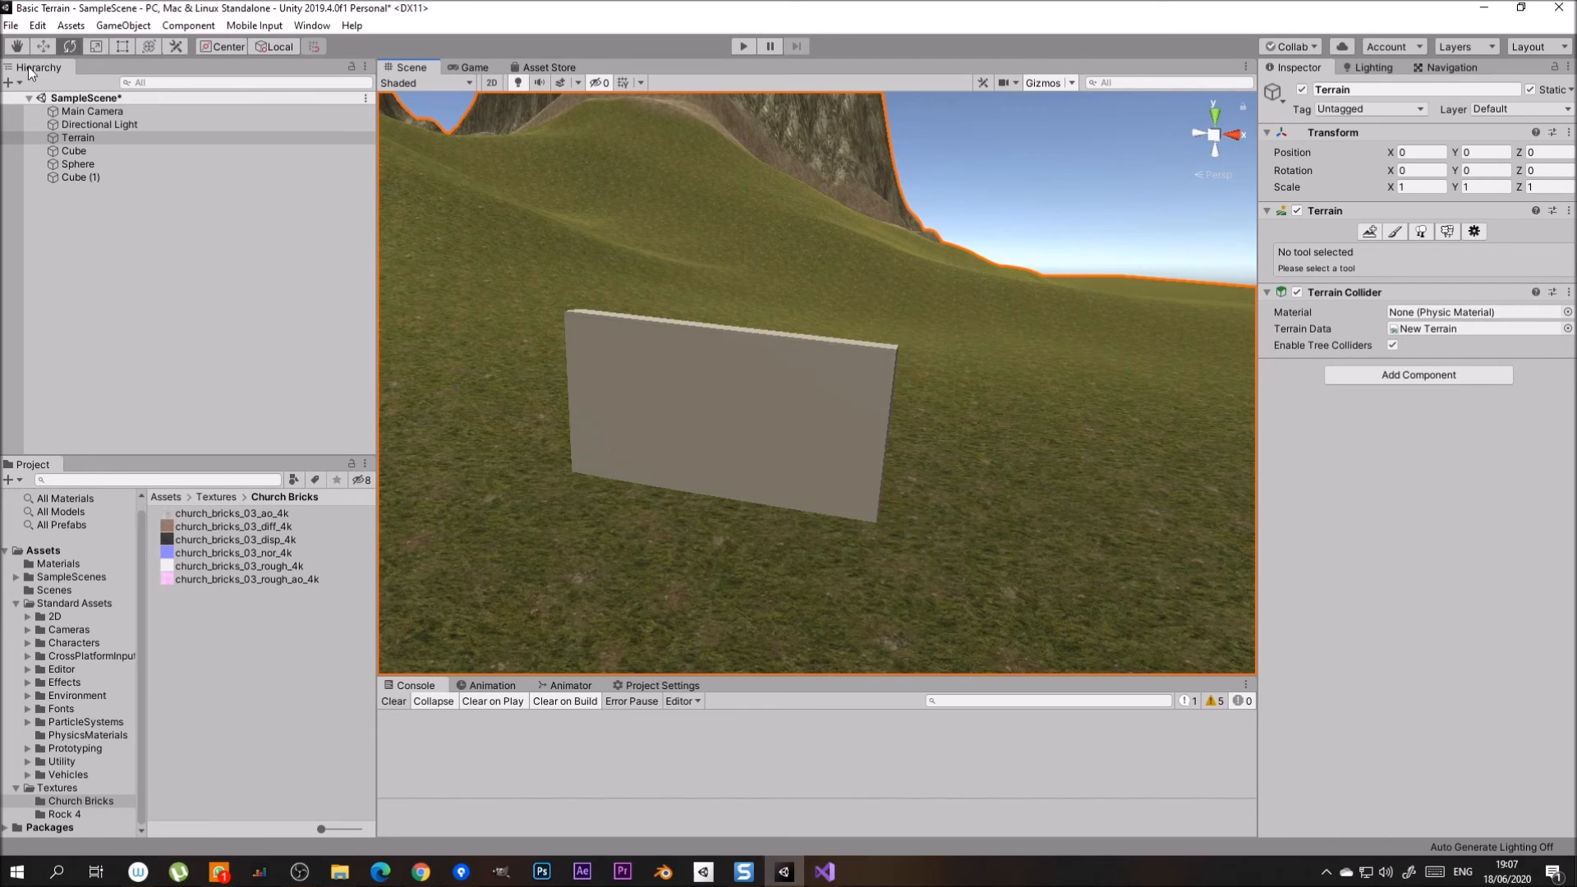
- Apply the ChurchBricks material from the Materials folder to the wall
left_click(70, 562)
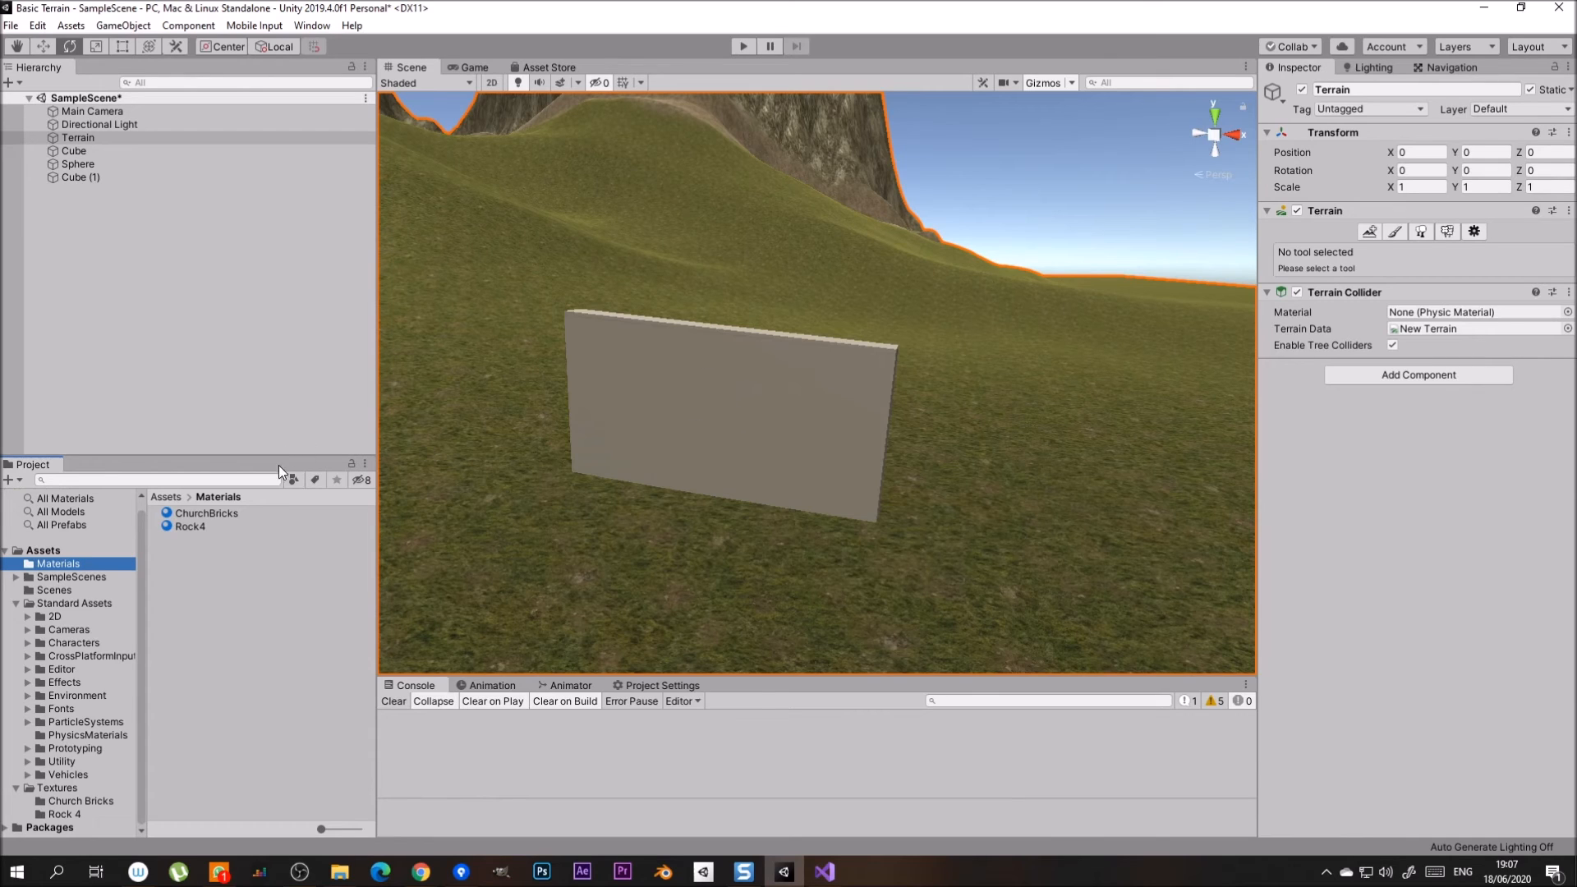
left_click_drag(189, 512, 604, 391)
scroll(737, 443, "up", 5)
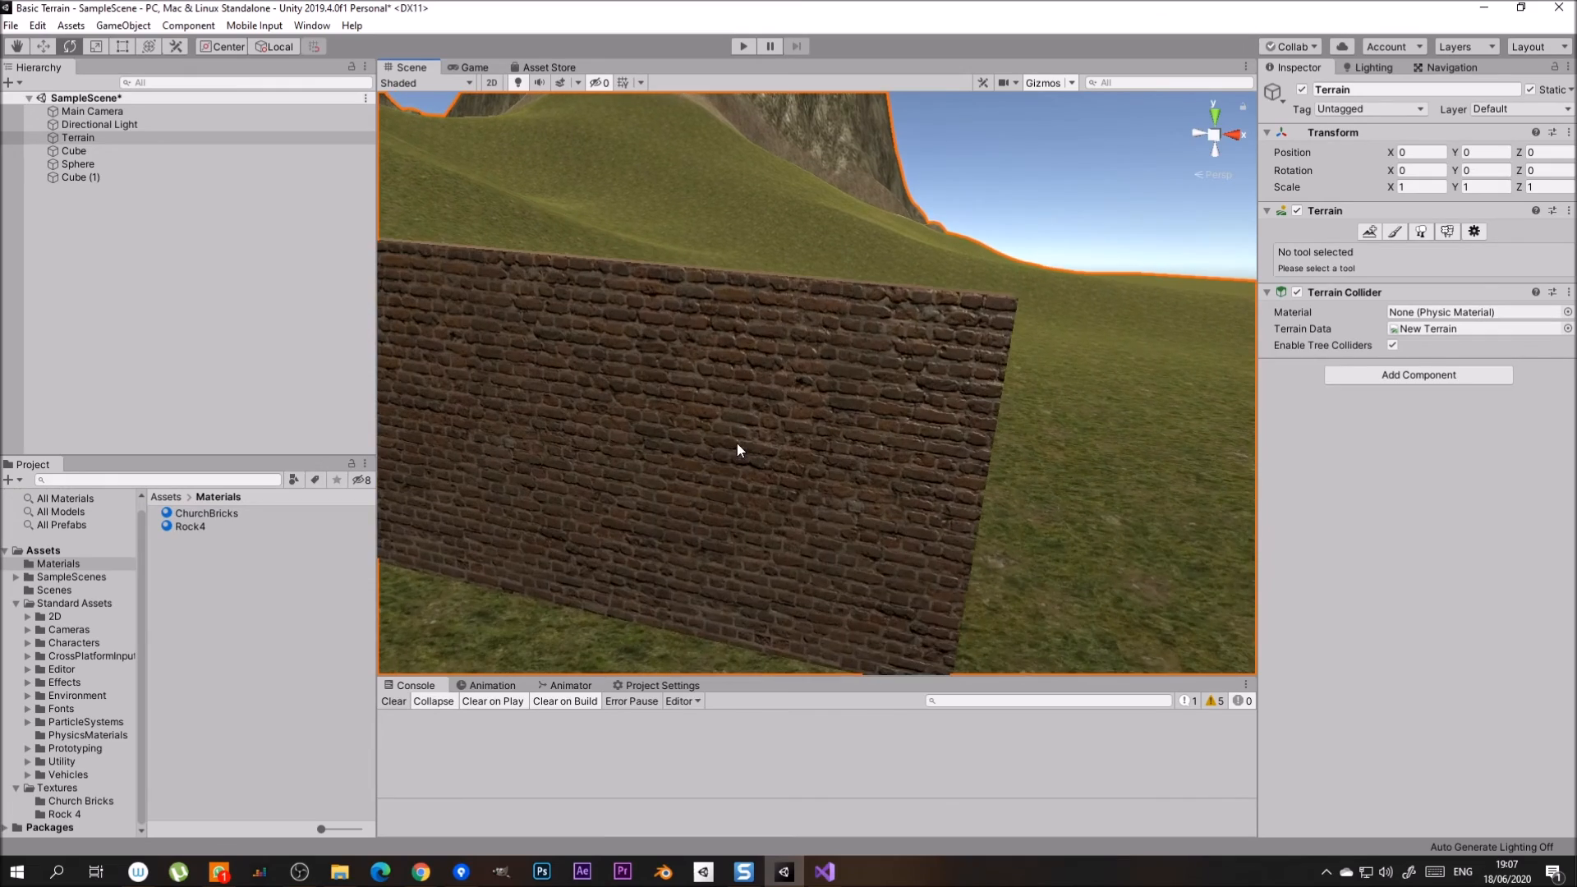
- Examine the brick texture on the wall's faces, top and end from several angles and distances
middle_click_drag(737, 443, 816, 400)
right_click_drag(1012, 409, 946, 422)
middle_click_drag(990, 386, 895, 422)
scroll(895, 422, "up", 5)
scroll(858, 328, "down", 5)
right_click_drag(1016, 359, 930, 359)
middle_click_drag(929, 359, 791, 363)
scroll(791, 364, "up", 3)
right_click_drag(792, 364, 698, 368)
middle_click_drag(698, 368, 658, 368)
right_click_drag(658, 324, 690, 331)
scroll(690, 331, "down", 5)
middle_click_drag(690, 331, 810, 468)
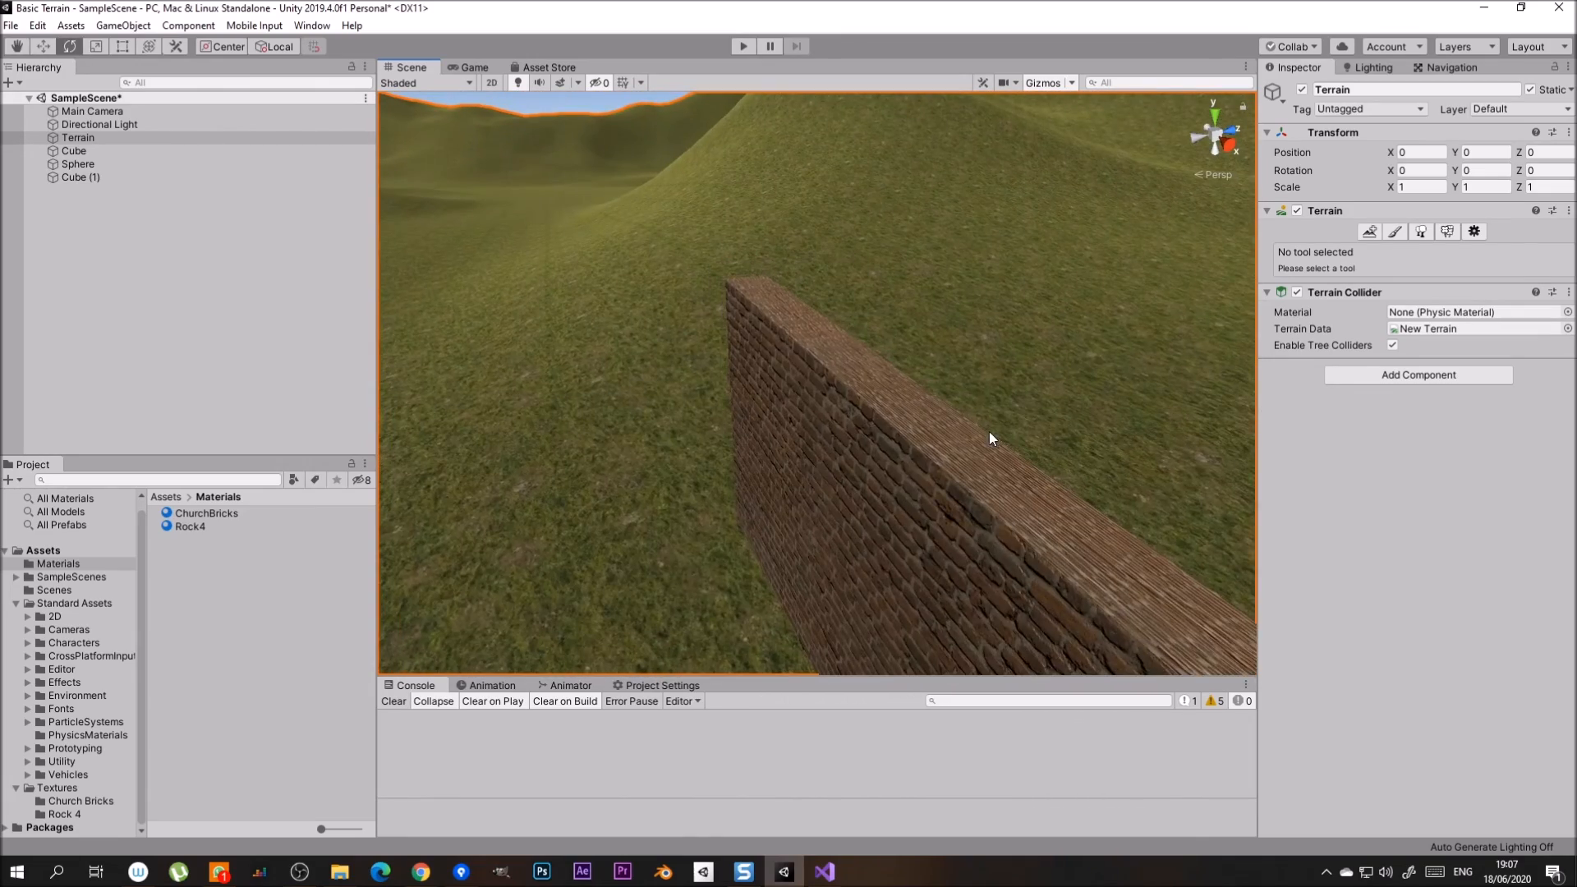
right_click_drag(989, 431, 887, 435)
middle_click_drag(888, 436, 777, 541)
right_click_drag(778, 541, 690, 590)
middle_click_drag(690, 589, 619, 263)
right_click_drag(620, 264, 591, 123)
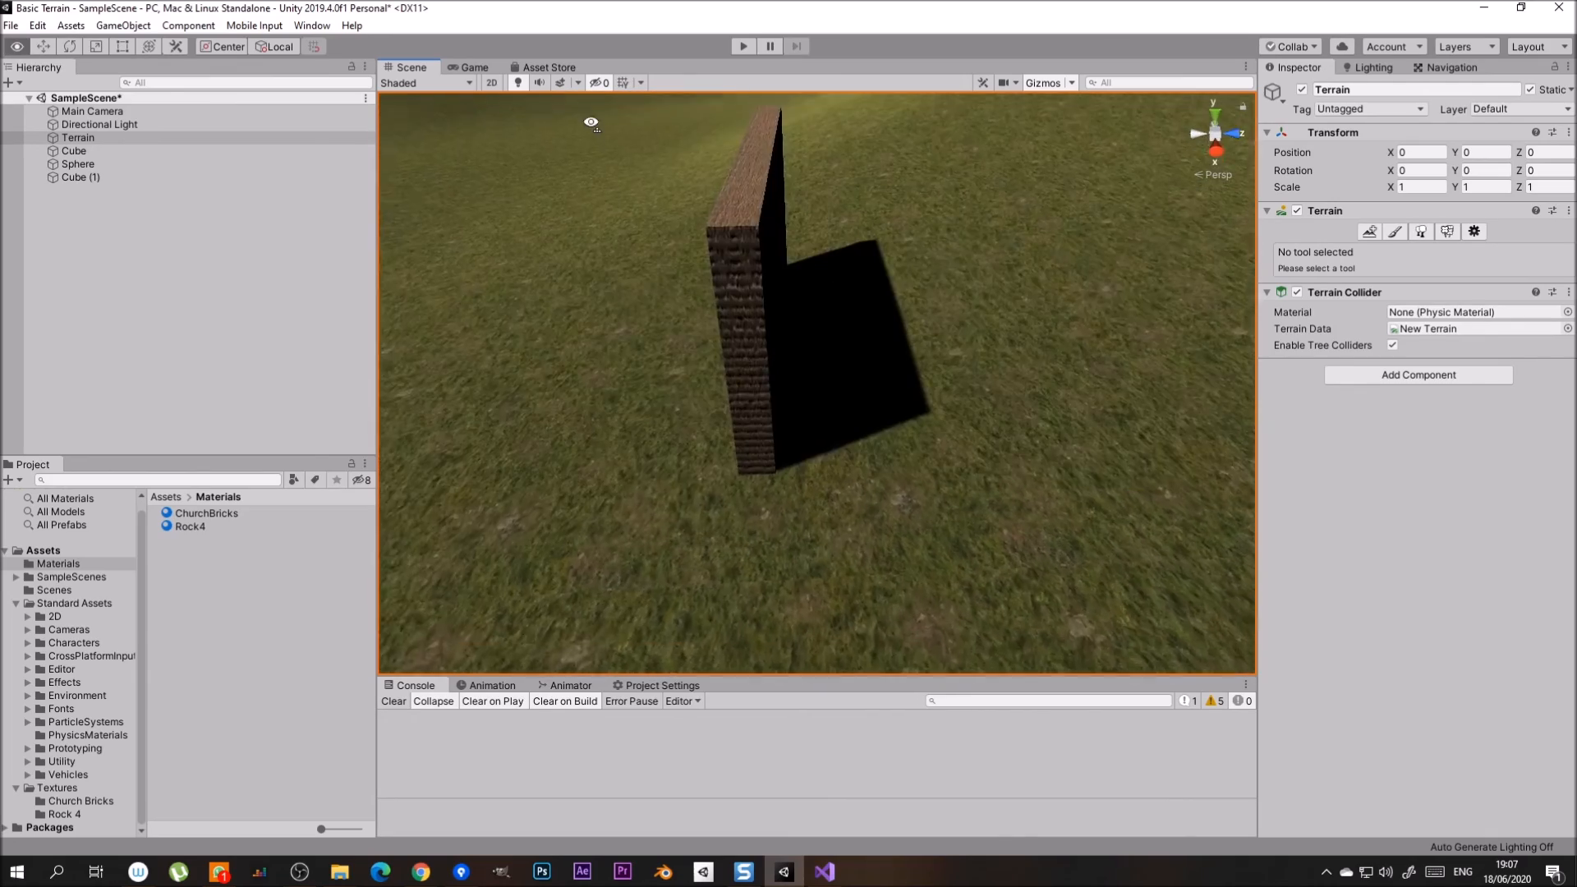
middle_click_drag(592, 123, 715, 383)
right_click_drag(715, 384, 1047, 447)
middle_click_drag(1047, 441, 1033, 383)
scroll(1034, 383, "up", 2)
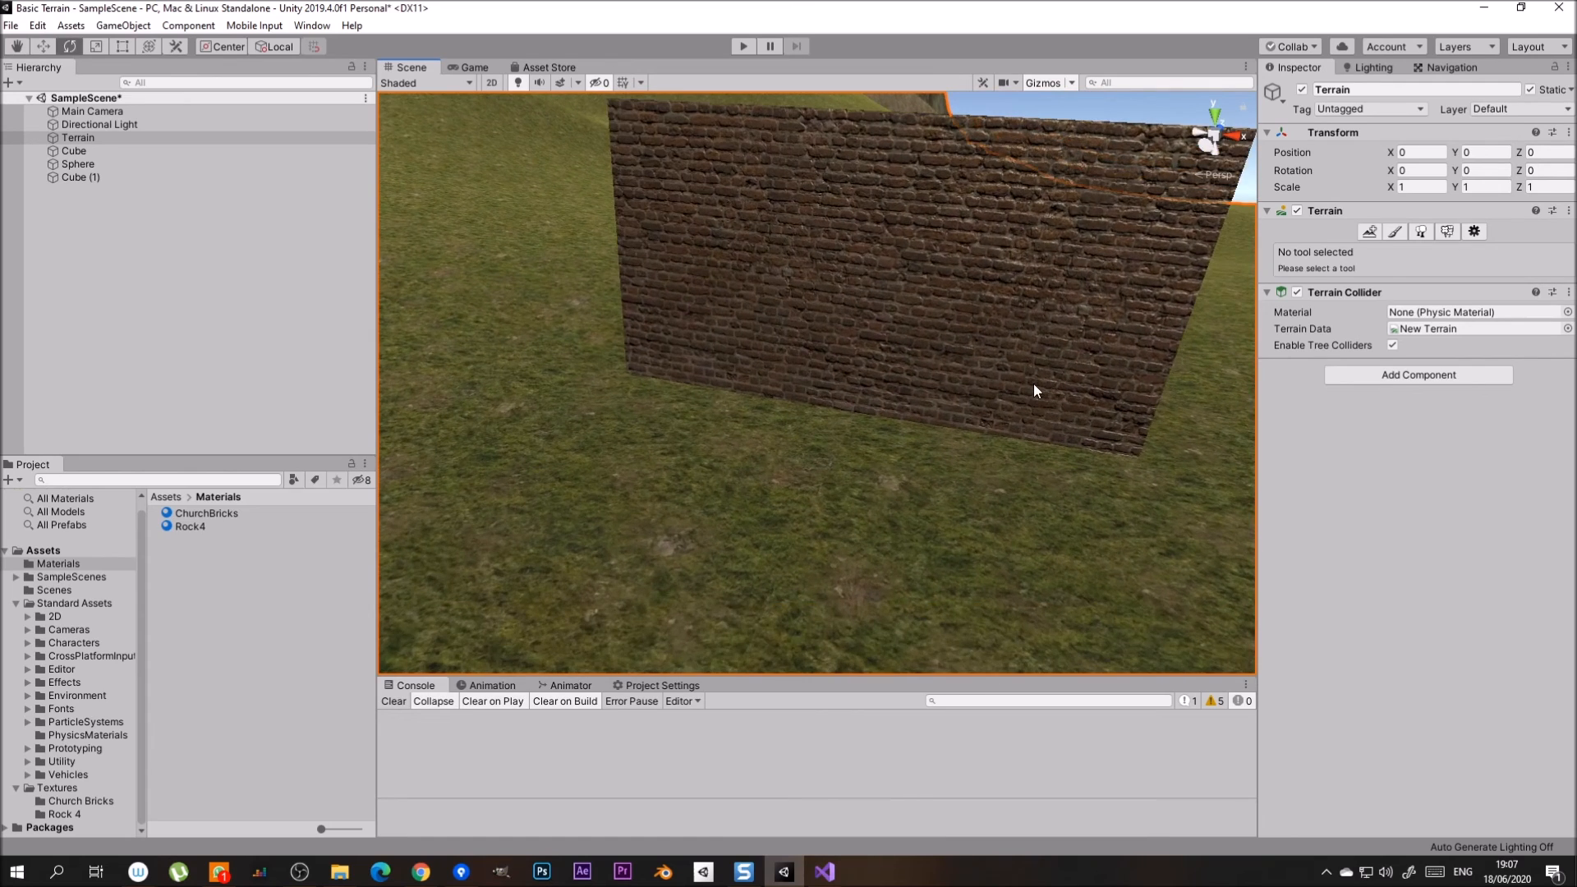
right_click_drag(1033, 383, 1052, 340)
- Examine the rock-textured sphere near the brick wall up close and from farther back
right_click_drag(738, 493, 633, 349)
middle_click_drag(633, 349, 827, 493)
mouse_move(826, 491)
right_mouse_down()
mouse_move(504, 482)
mouse_move(714, 451)
mouse_move(877, 465)
mouse_move(662, 534)
mouse_move(740, 517)
mouse_move(784, 539)
mouse_move(769, 517)
mouse_move(895, 543)
mouse_move(843, 516)
right_mouse_up()
middle_click_drag(843, 516, 737, 455)
scroll(728, 522, "up", 3)
scroll(752, 451, "up", 2)
scroll(750, 452, "down", 3)
scroll(737, 456, "down", 2)
right_click_drag(737, 456, 821, 461)
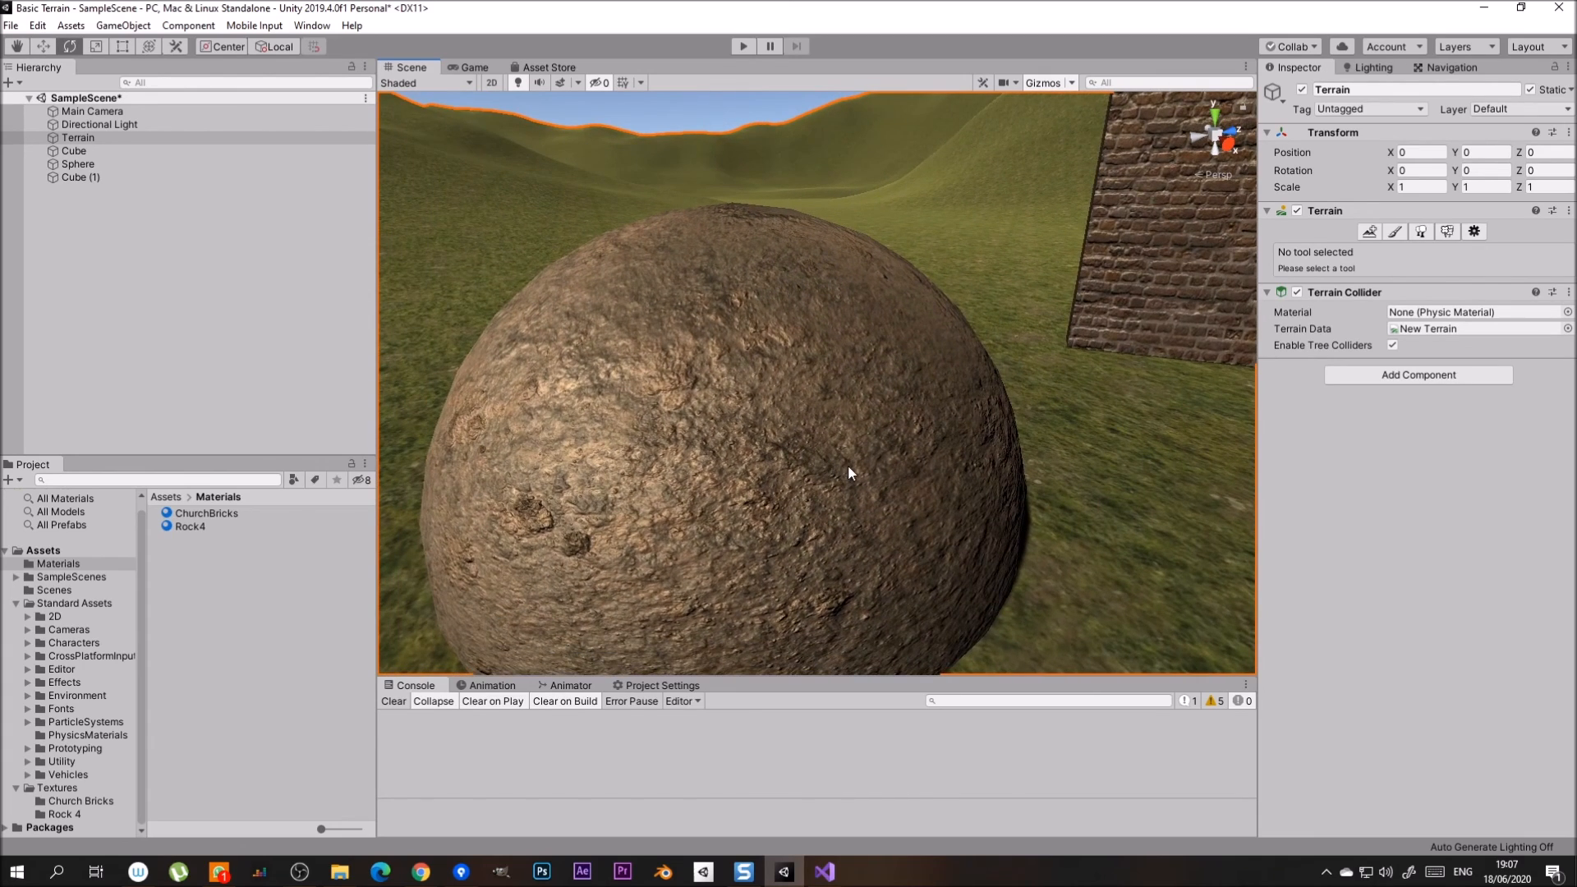
scroll(847, 468, "down", 3)
right_click_drag(705, 489, 731, 471)
middle_click_drag(789, 435, 785, 386)
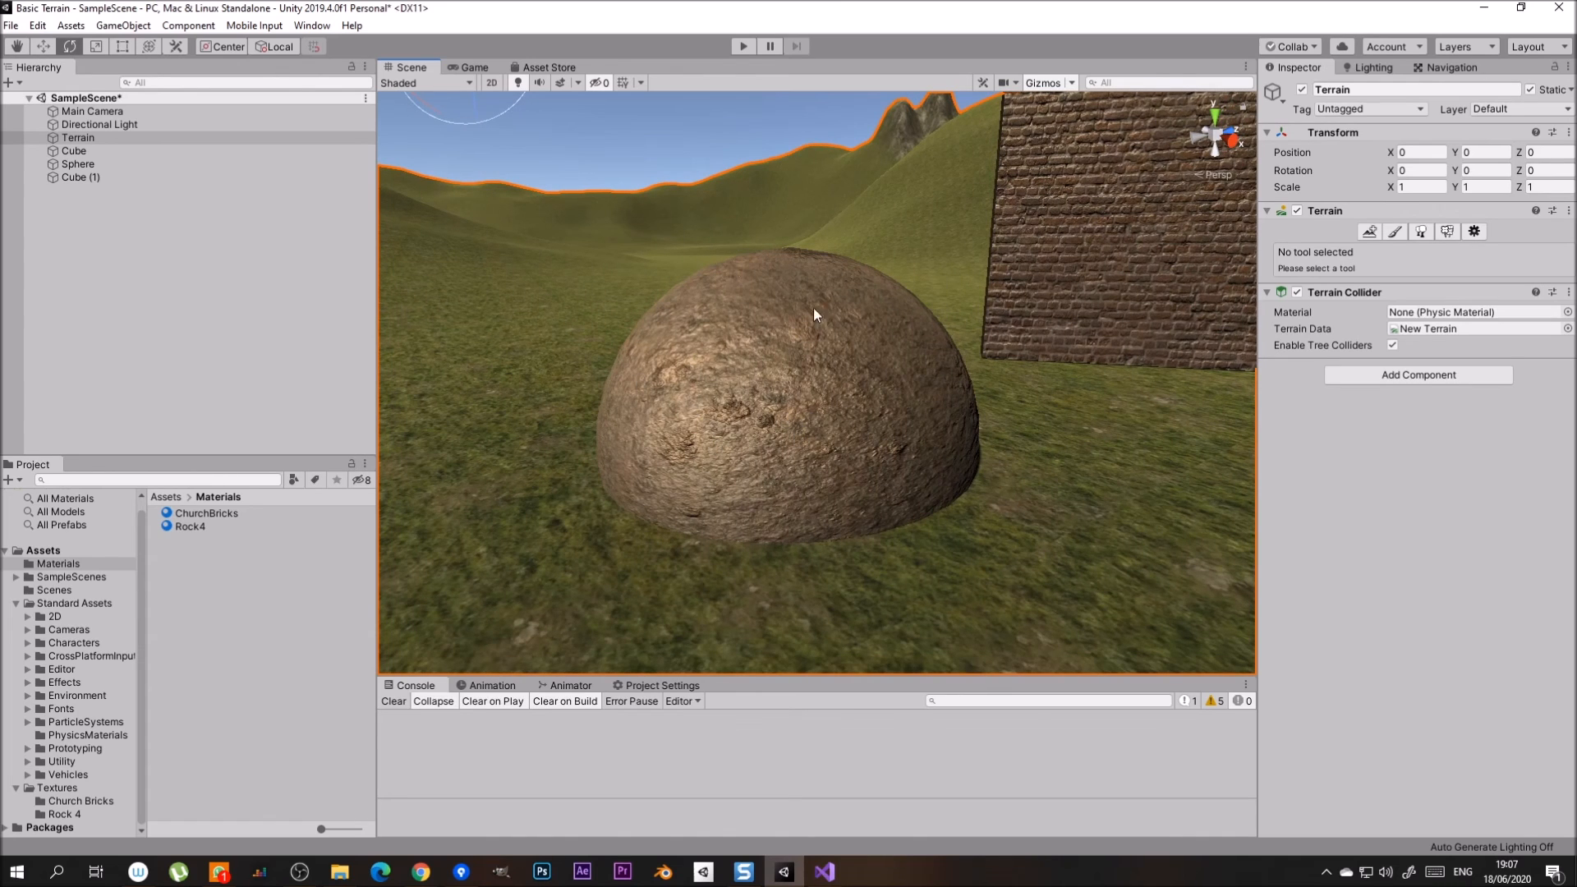
- Examine the rock sphere's surface relief, shading and shadow on the grass from its other sides
right_click_drag(811, 331, 845, 313)
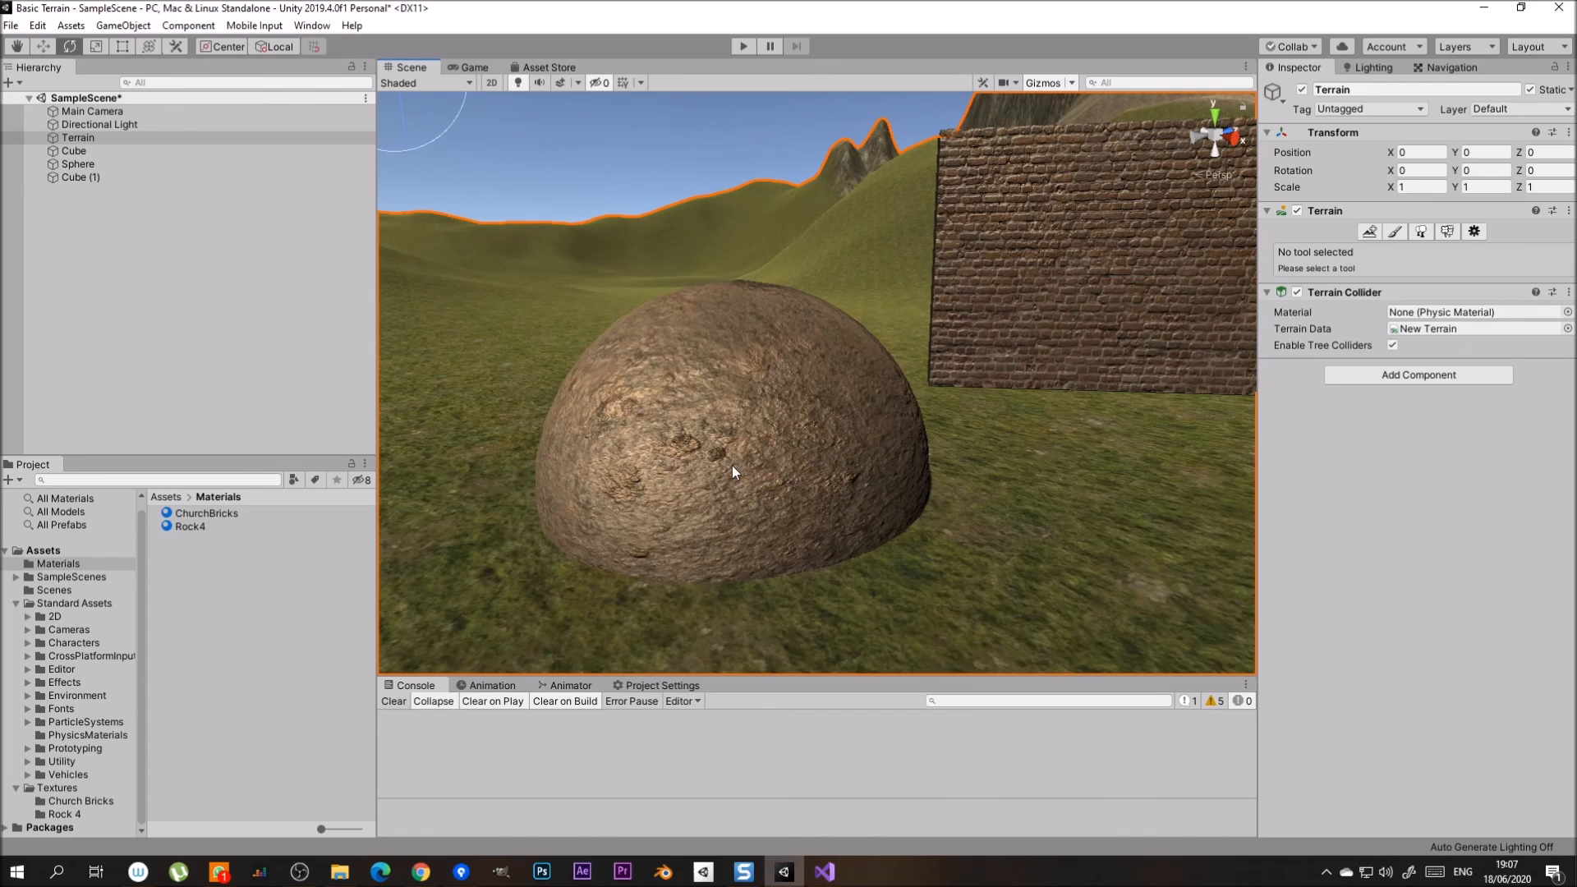
middle_click_drag(836, 401, 771, 506)
right_click_drag(770, 506, 575, 567)
middle_click_drag(887, 484, 739, 555)
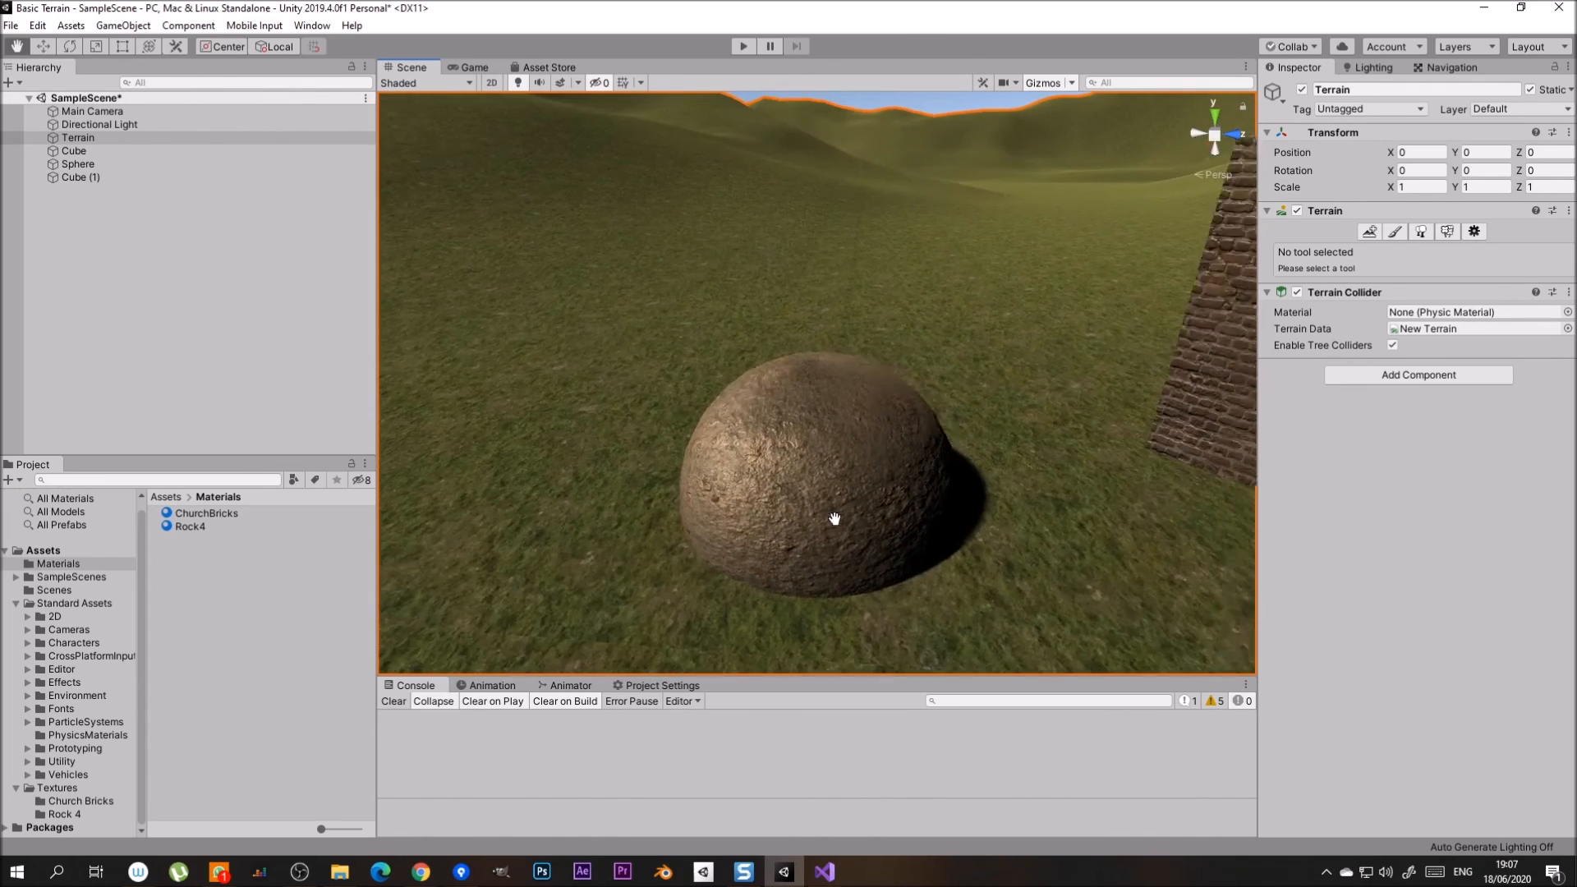
right_click_drag(739, 555, 674, 626)
middle_click_drag(673, 626, 732, 479)
right_click_drag(732, 479, 801, 379)
scroll(757, 441, "up", 3)
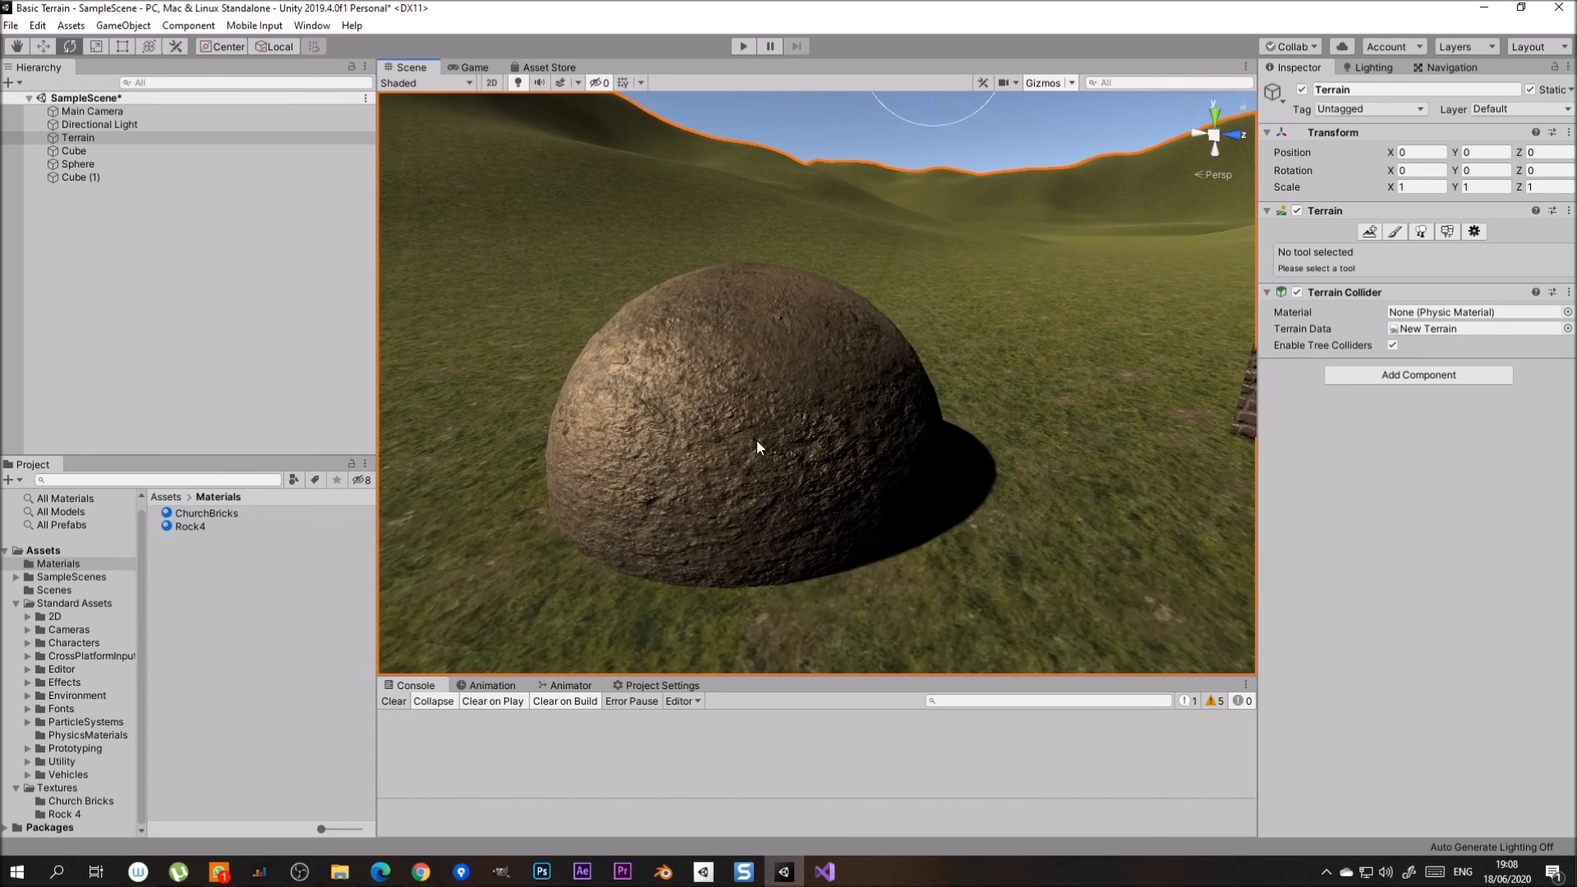
right_click_drag(756, 440, 845, 503)
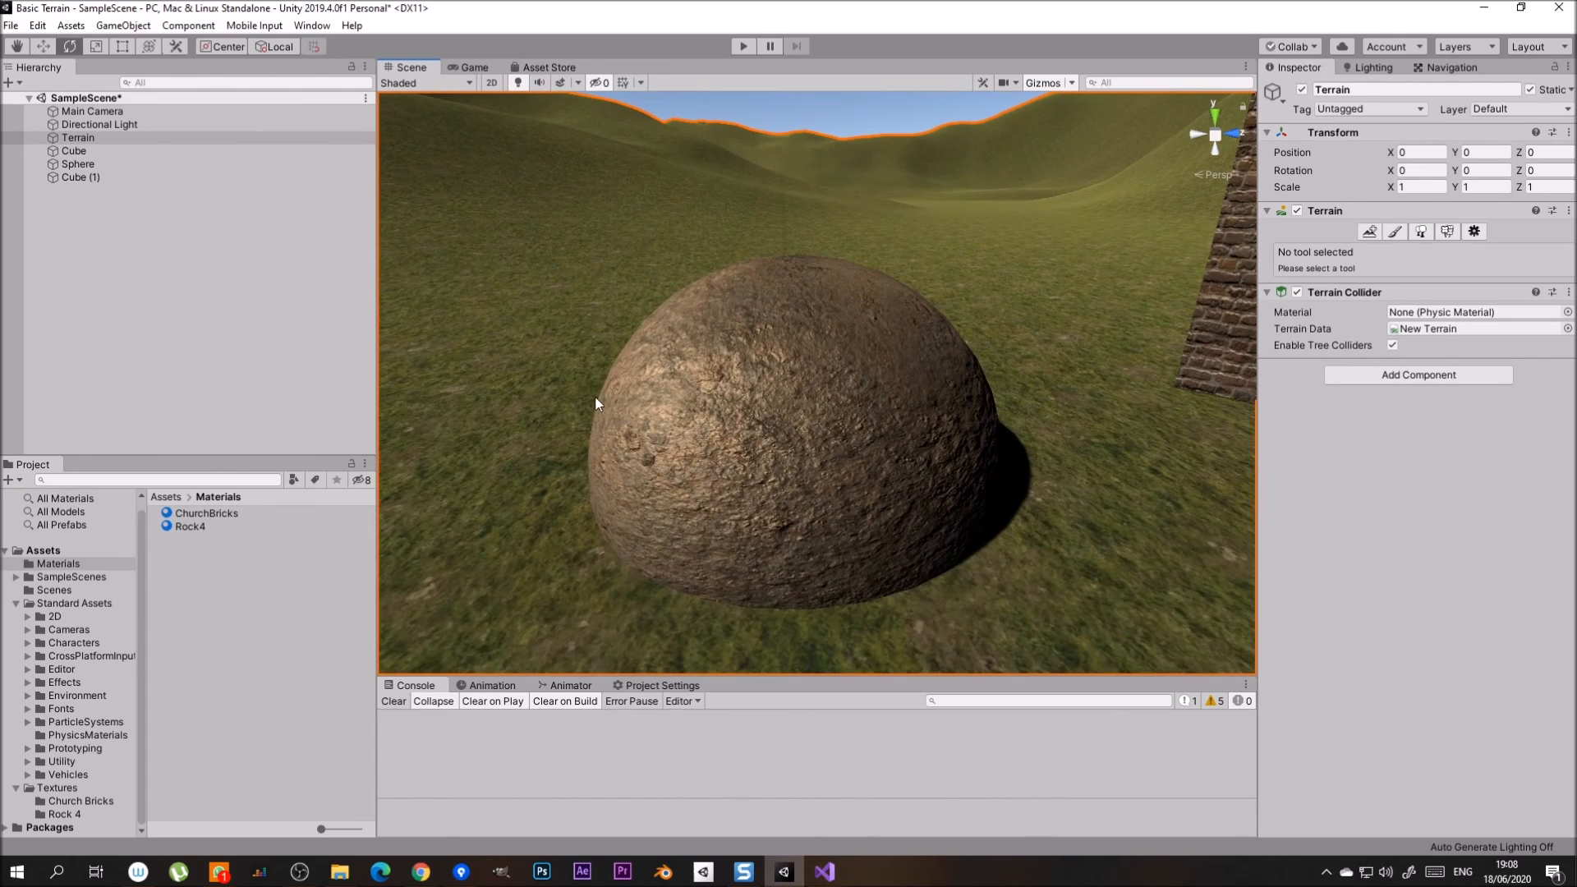
- Save the scene, and delete the rock sphere together with the brick wall beside it
key("ctrl+s")
scroll(840, 319, "down", 3)
left_click(841, 318)
left_click(1201, 320, "shift")
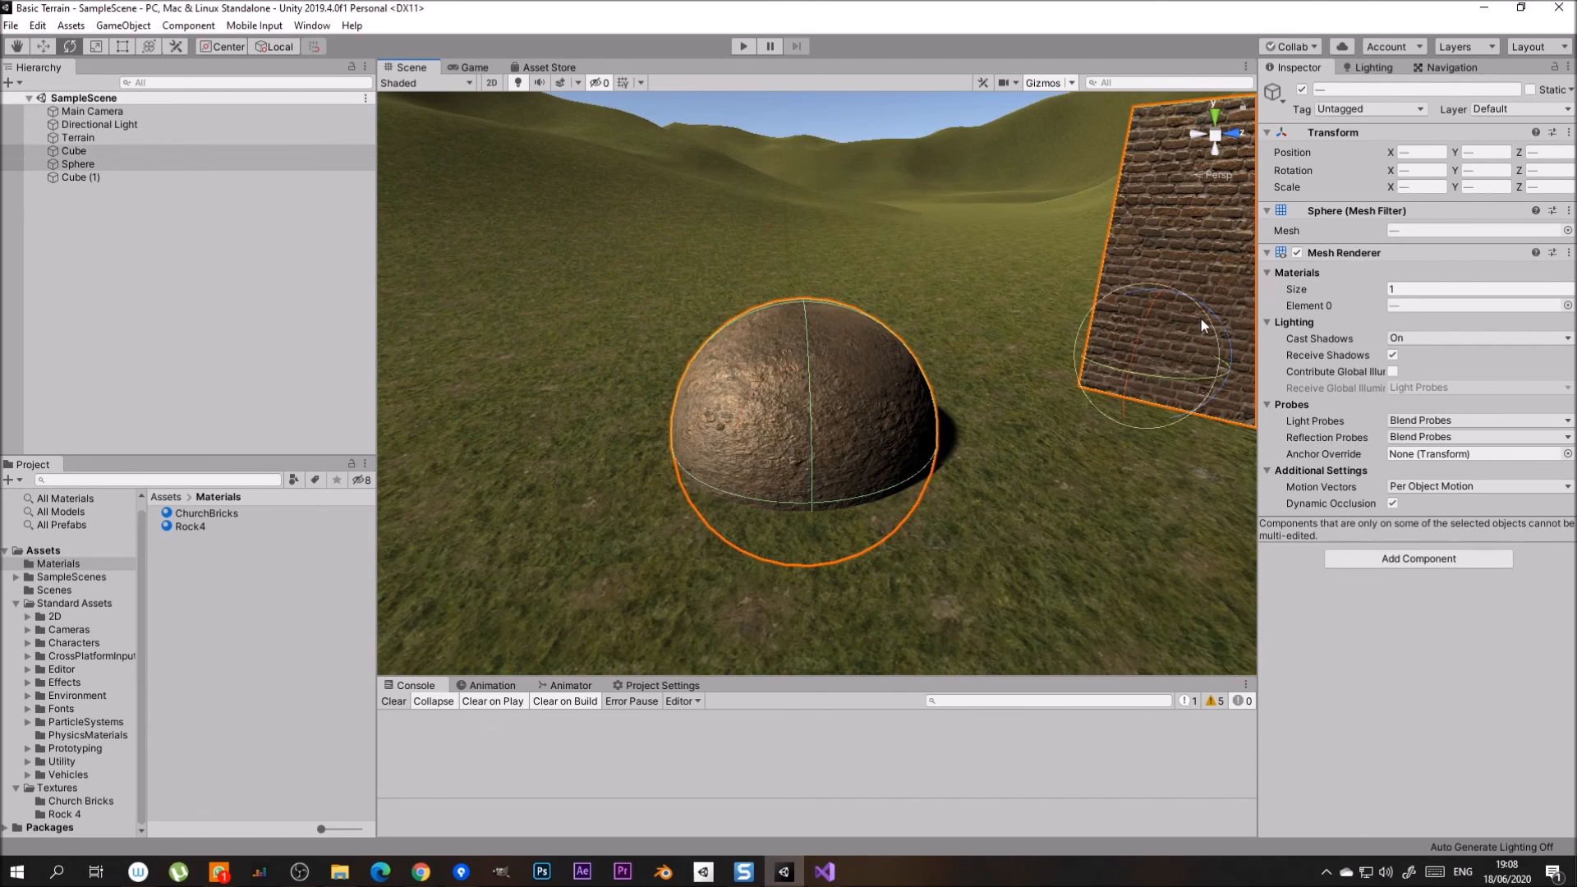
key("Delete")
- Delete the remaining distant brick wall, Cube (1), from the terrain and look over the mountains
right_click_drag(928, 437, 1365, 373)
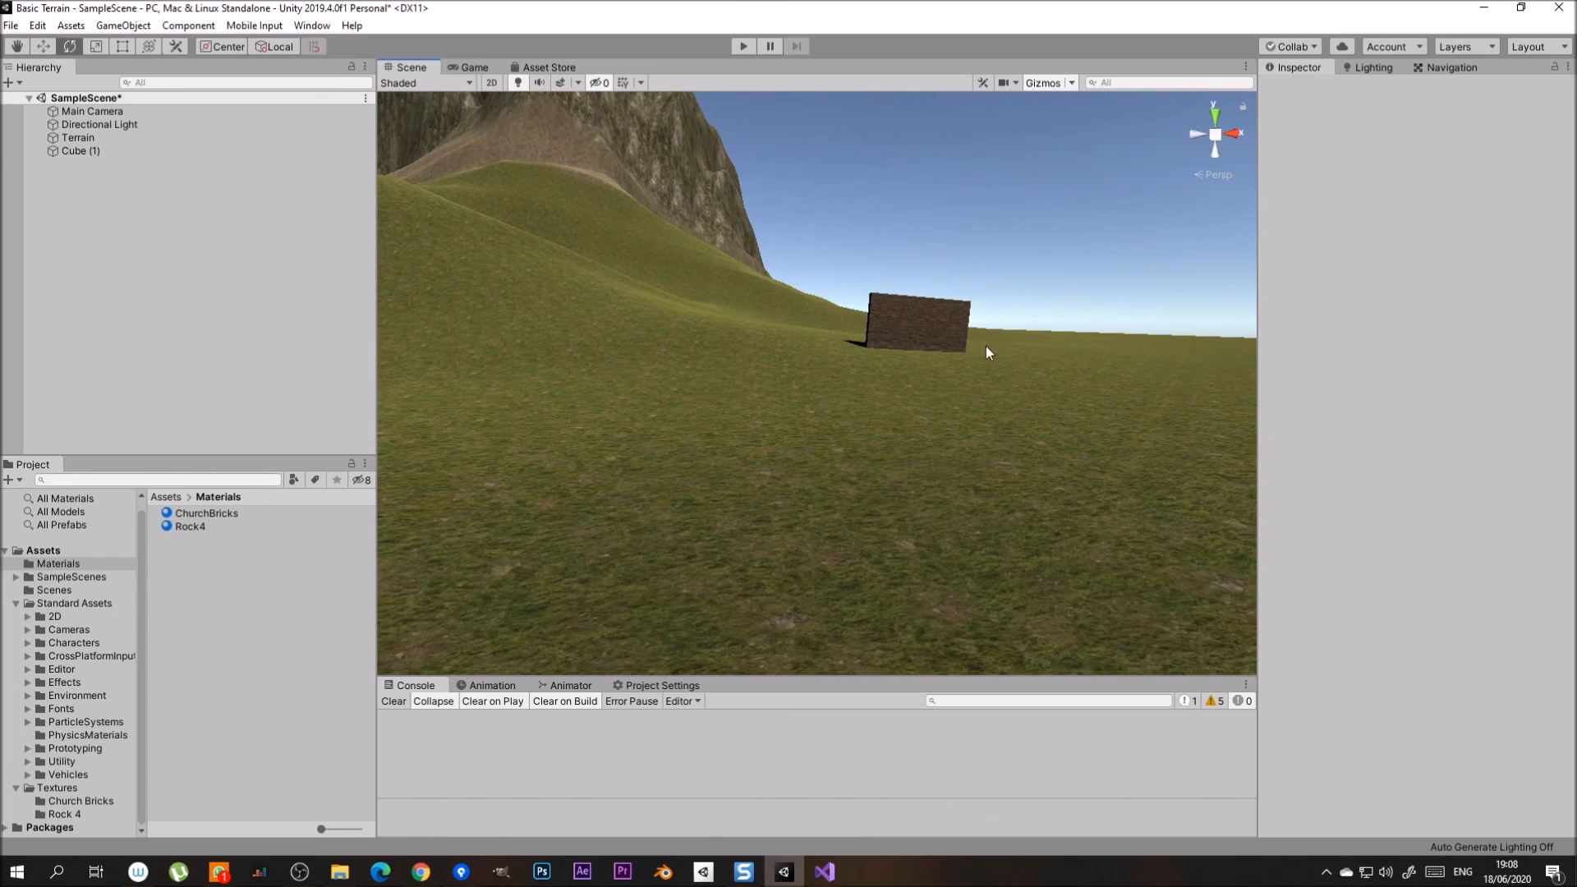
left_click(929, 332)
key("Delete")
right_click_drag(929, 329, 737, 284)
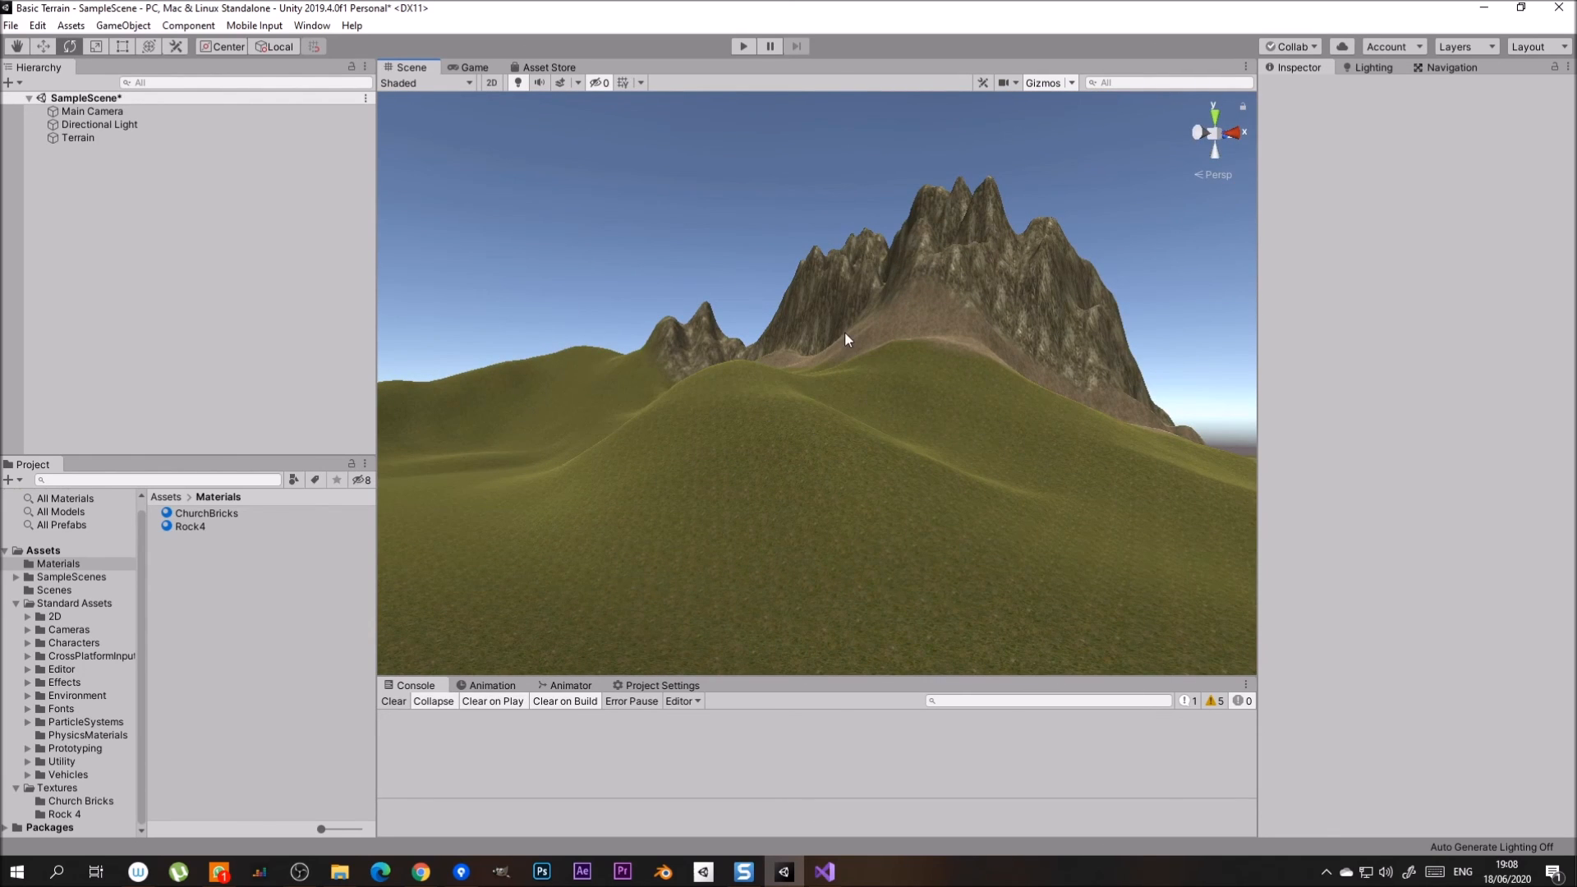